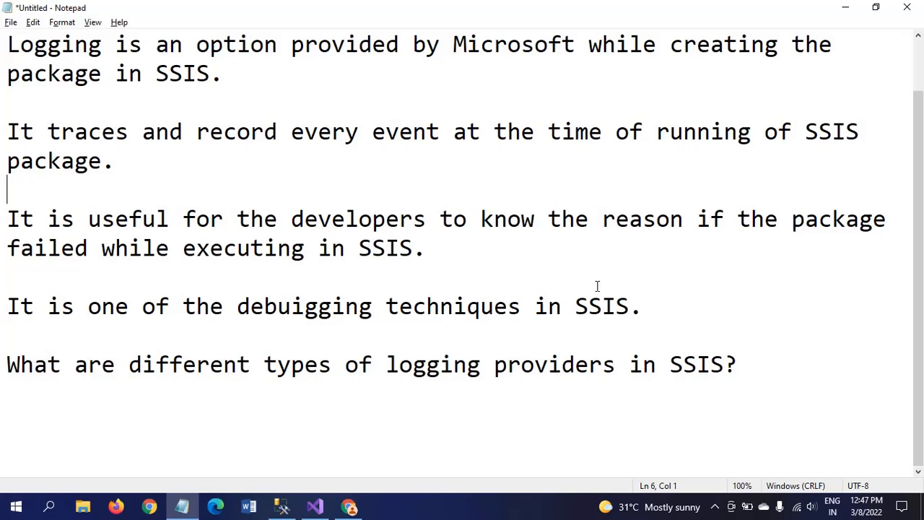
pyautogui.click(620, 239)
pyautogui.scroll(1, 620, 239)
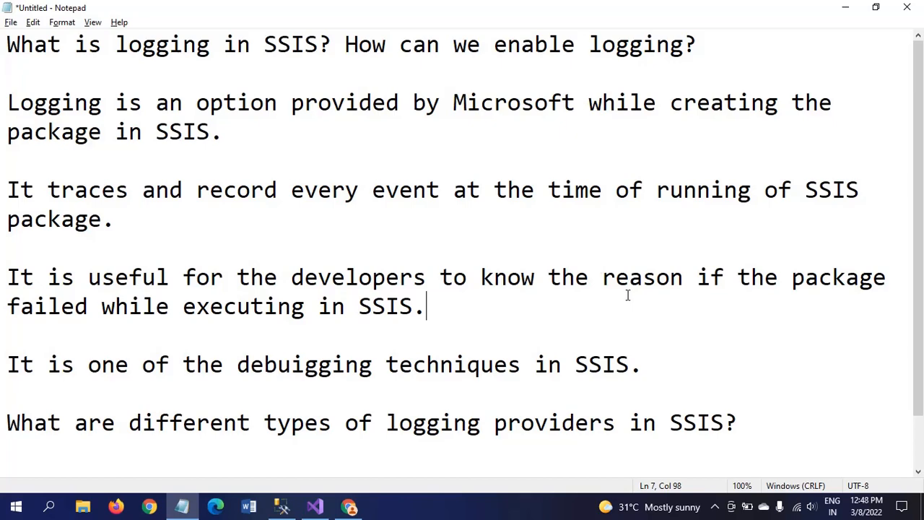
pyautogui.scroll(-1, 628, 297)
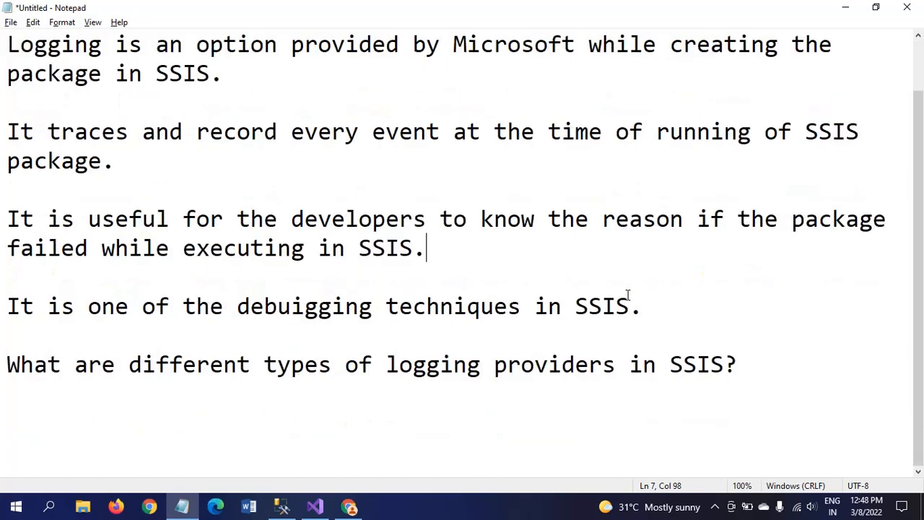
# Step: Below the logging providers question, leave a blank line and start an entry reading "Text Files - Log stored in text"
pyautogui.doubleClick(759, 363)
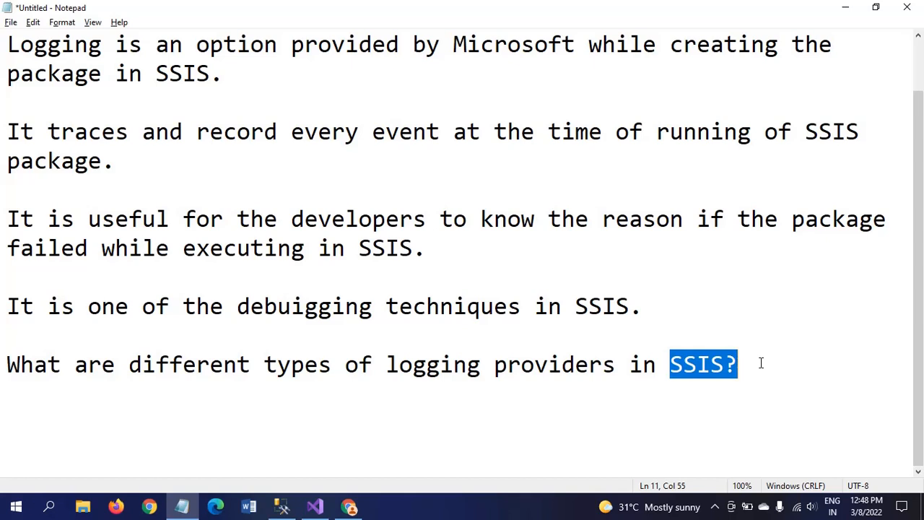
pyautogui.click(699, 363)
pyautogui.click(753, 363)
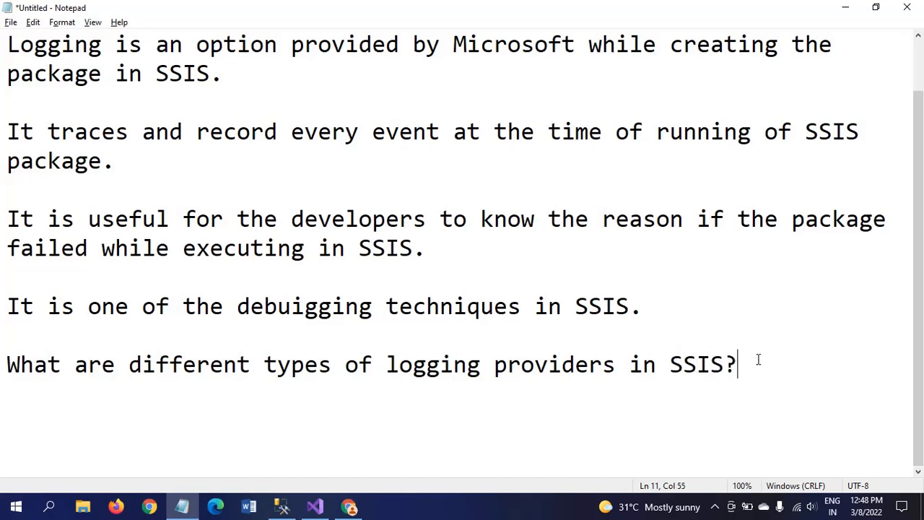
pyautogui.press('Return')
pyautogui.press('Return')
pyautogui.write('T')
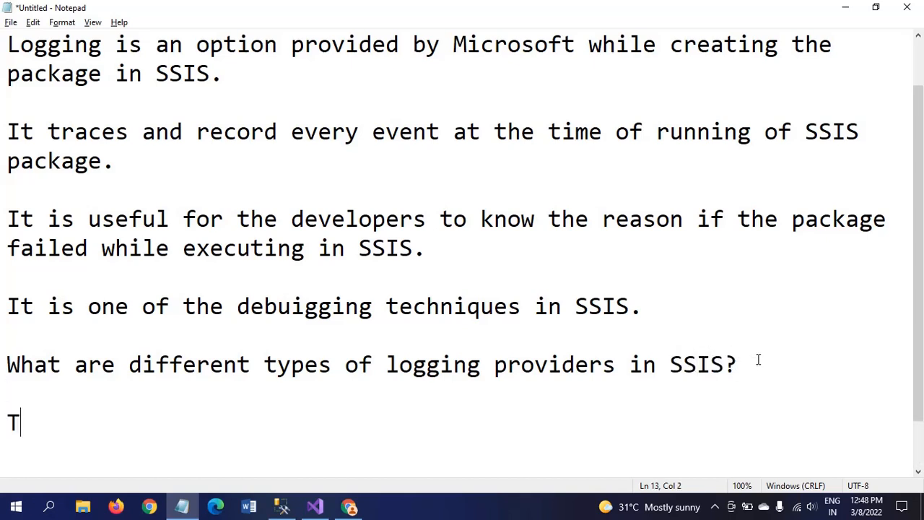
pyautogui.write('ext Fi')
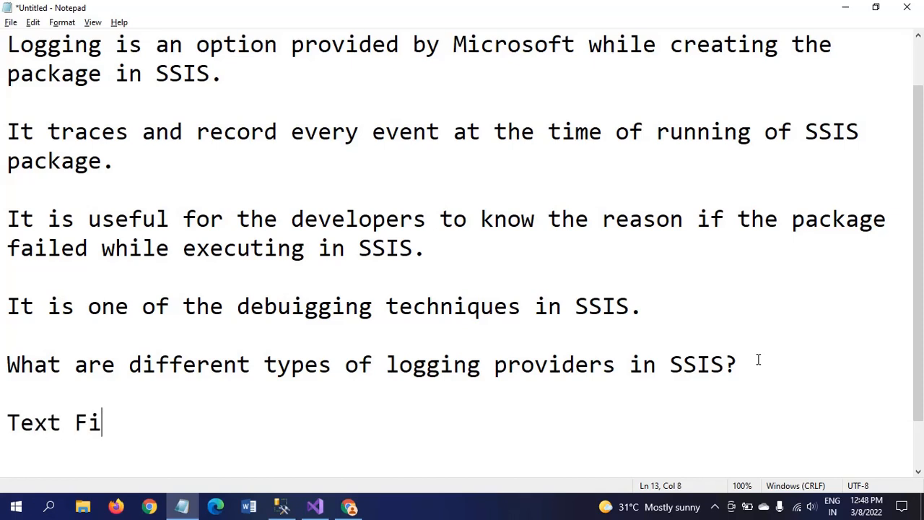
pyautogui.write('les -')
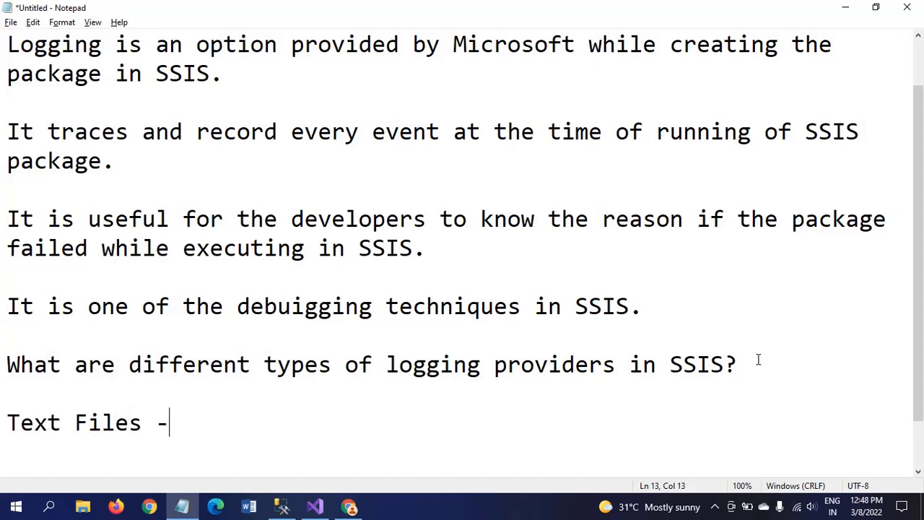
pyautogui.write(' Log')
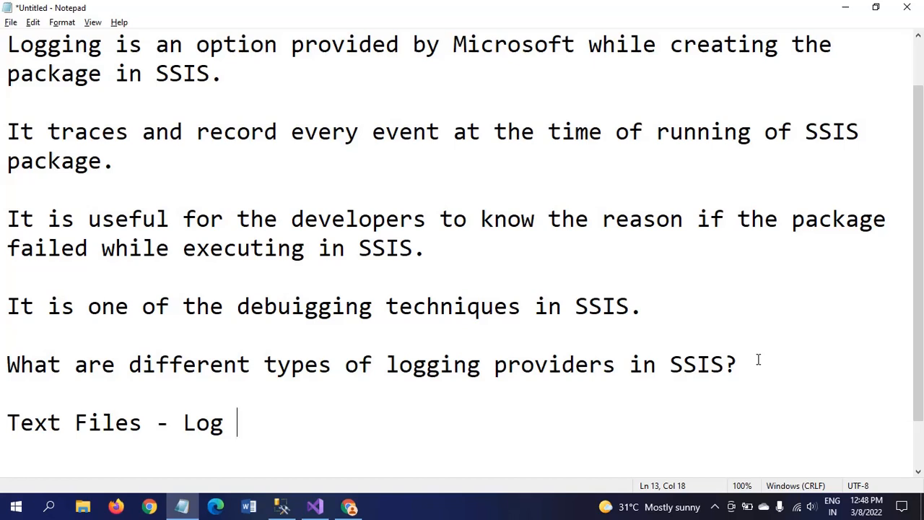
pyautogui.write('stored ')
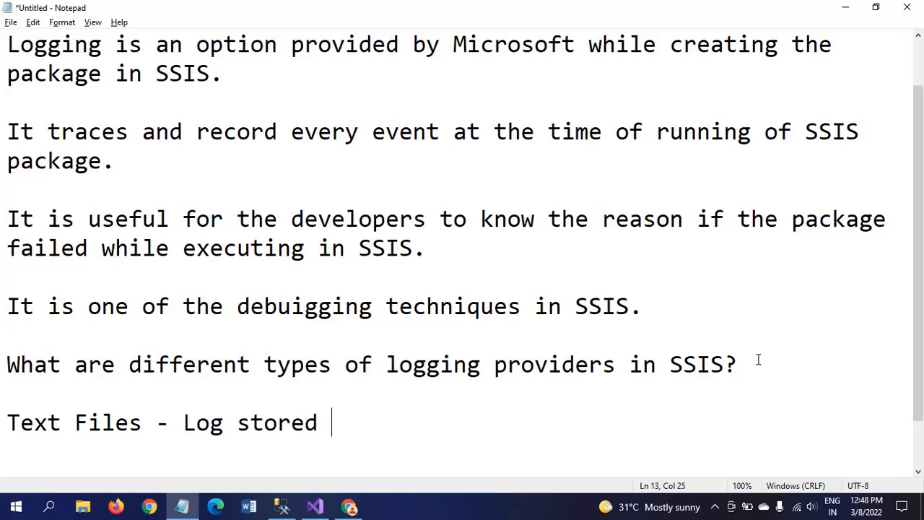
pyautogui.write('int')
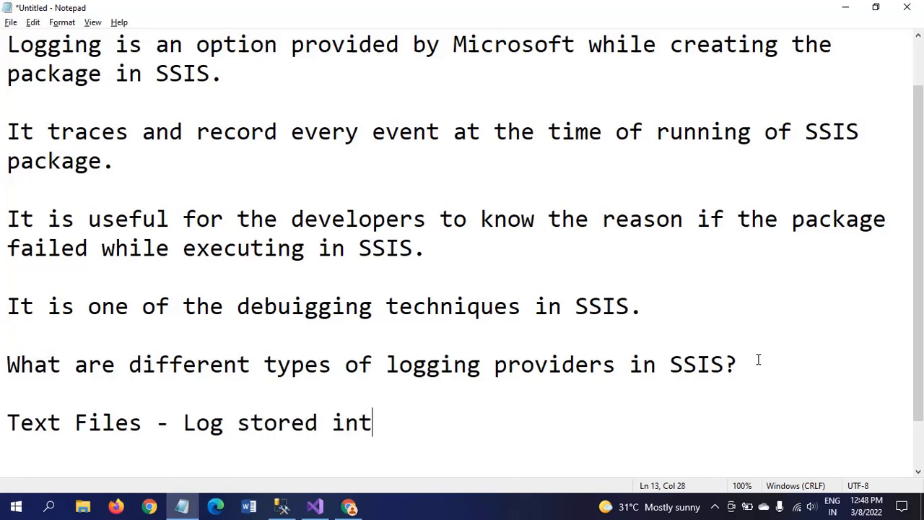
pyautogui.write('ext')
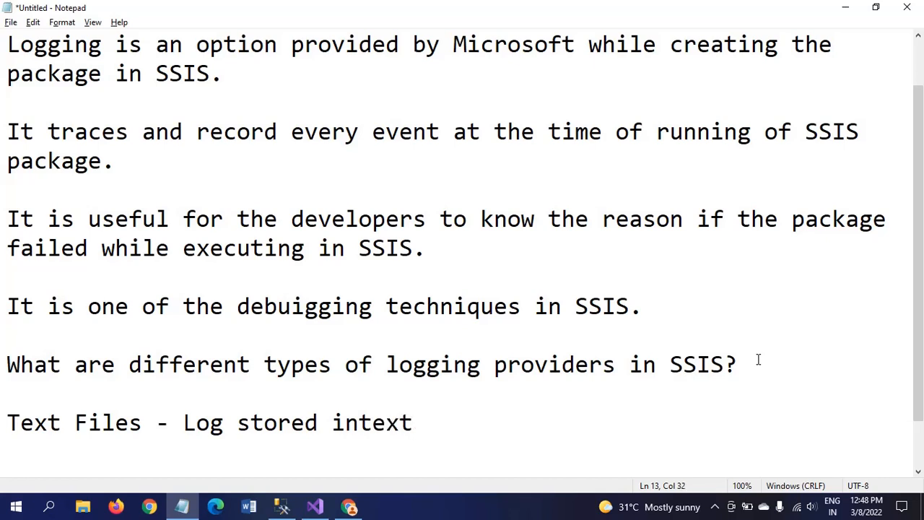
pyautogui.press('Left')
pyautogui.press('Left')
pyautogui.press('Left')
pyautogui.press('Left')
pyautogui.press('Left')
pyautogui.press('End')
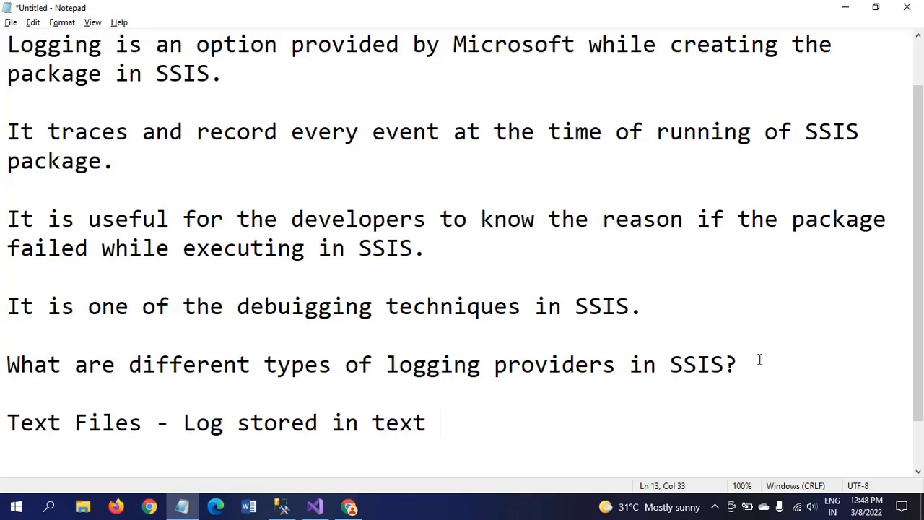
# Step: Complete the Text Files entry with "in a path" and start a new line
pyautogui.write('in a pth')
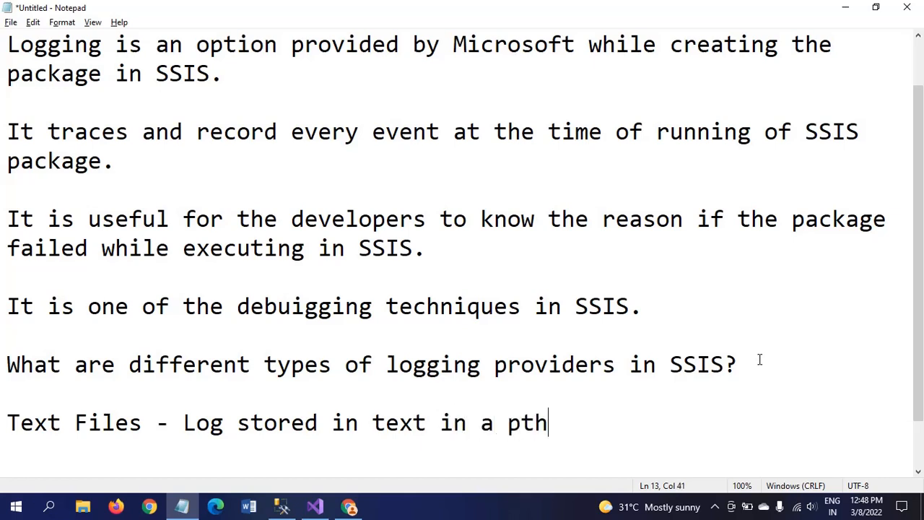
pyautogui.write('e')
pyautogui.press('BackSpace')
pyautogui.press('BackSpace')
pyautogui.press('BackSpace')
pyautogui.write('ath')
pyautogui.press('Return')
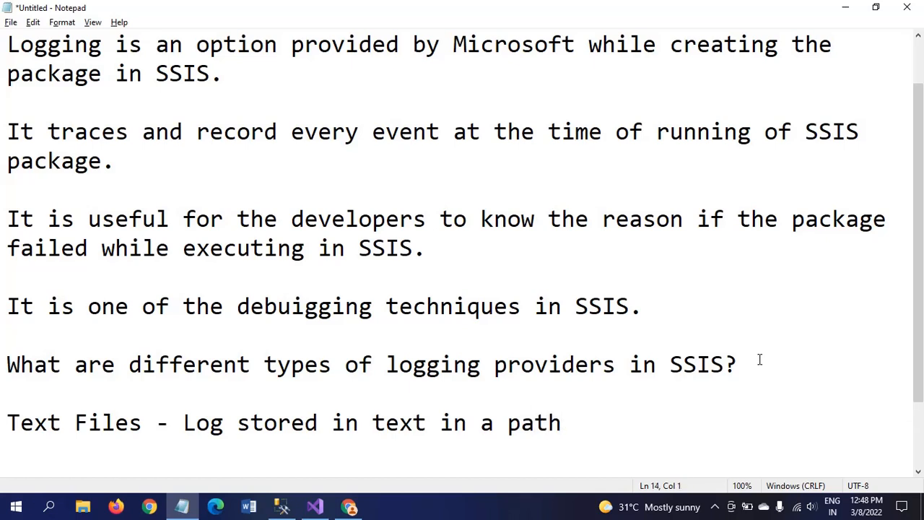
# Step: Add an entry "XML Files -" and copy the Text Files description "Log stored in text in a path" after it
pyautogui.write('XML ')
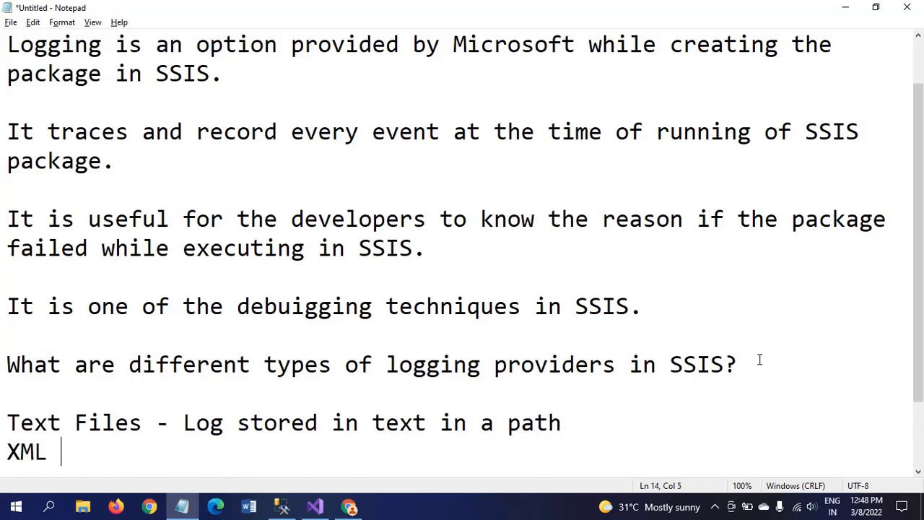
pyautogui.write('File')
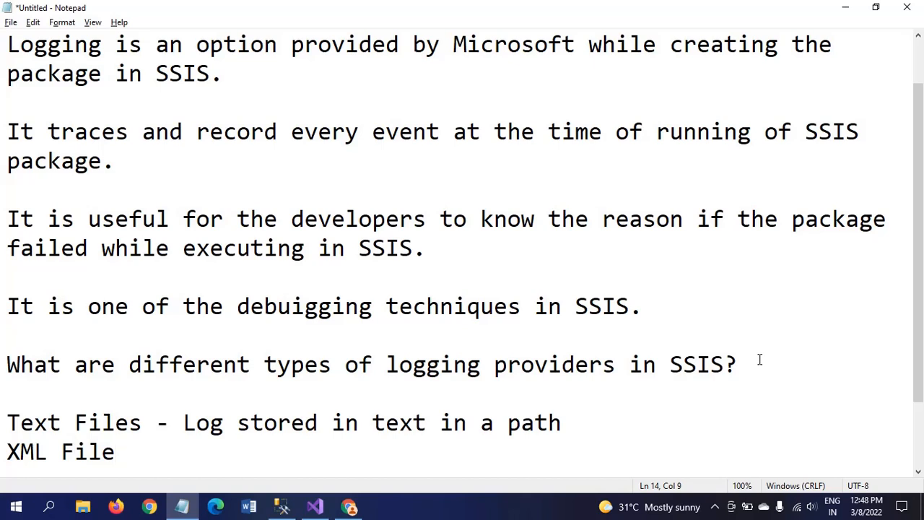
pyautogui.write('s -')
pyautogui.press('Up')
pyautogui.press('Right')
pyautogui.hotkey('shift', 'End')
pyautogui.hotkey('ctrl', 'c')
pyautogui.press('Down')
pyautogui.hotkey('ctrl', 'v')
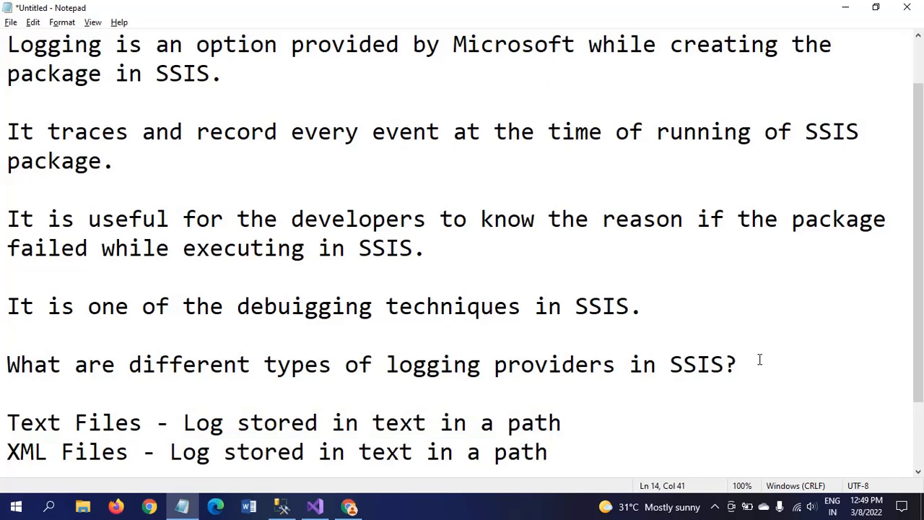
# Step: Replace "text" with "XML" in the XML Files description and start a new line
pyautogui.hotkey('ctrl', 'Left')
pyautogui.hotkey('ctrl', 'Left')
pyautogui.hotkey('ctrl', 'Left')
pyautogui.hotkey('ctrl', 'Left')
pyautogui.hotkey('shift', 'Right')
pyautogui.hotkey('shift', 'Right')
pyautogui.hotkey('shift', 'Right')
pyautogui.hotkey('shift', 'Right')
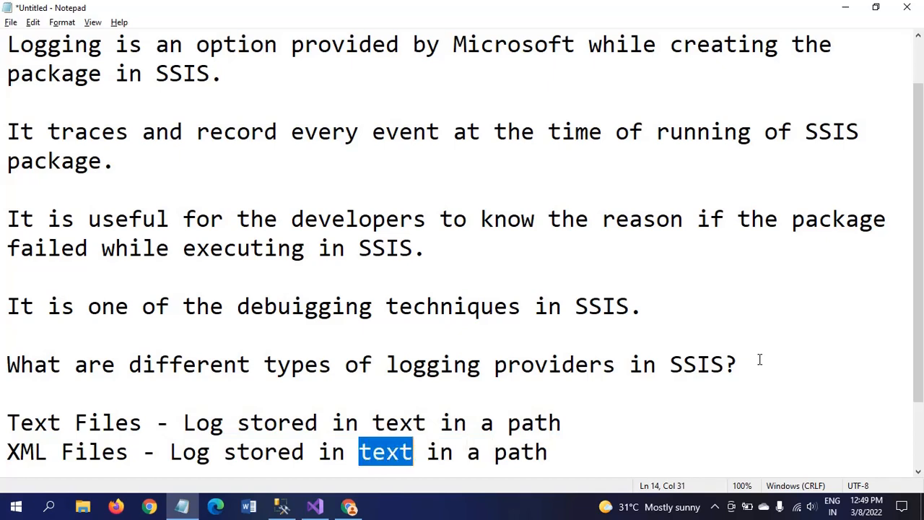
pyautogui.write('XML')
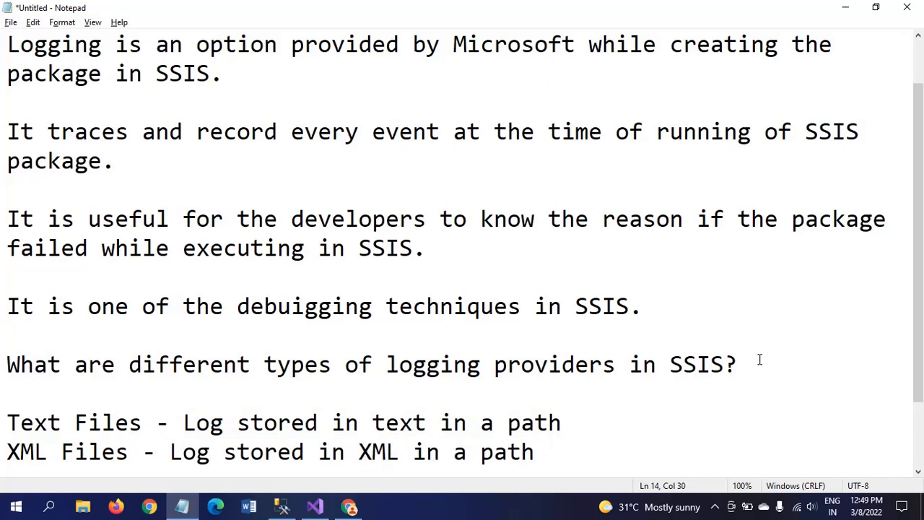
pyautogui.press('End')
pyautogui.press('Return')
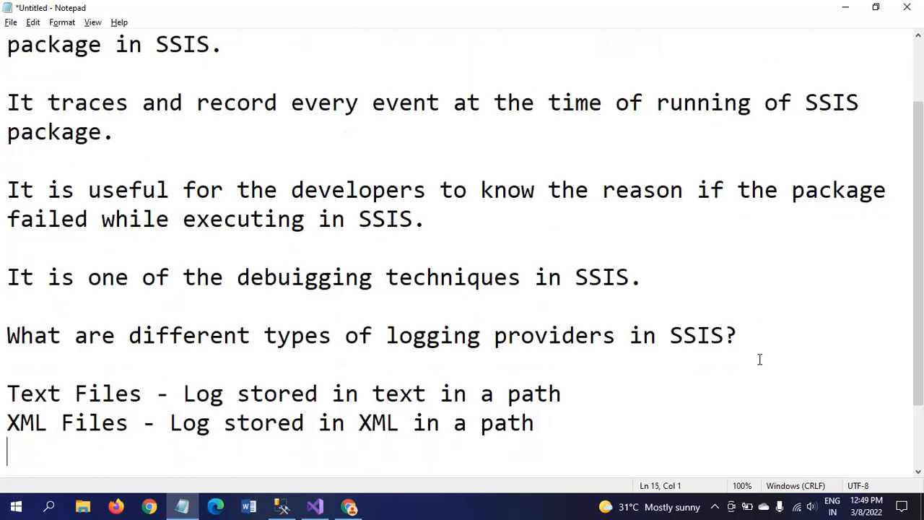
# Step: Add the entry "SQL Profiler -" without a description and start a new line
pyautogui.write('SQL ')
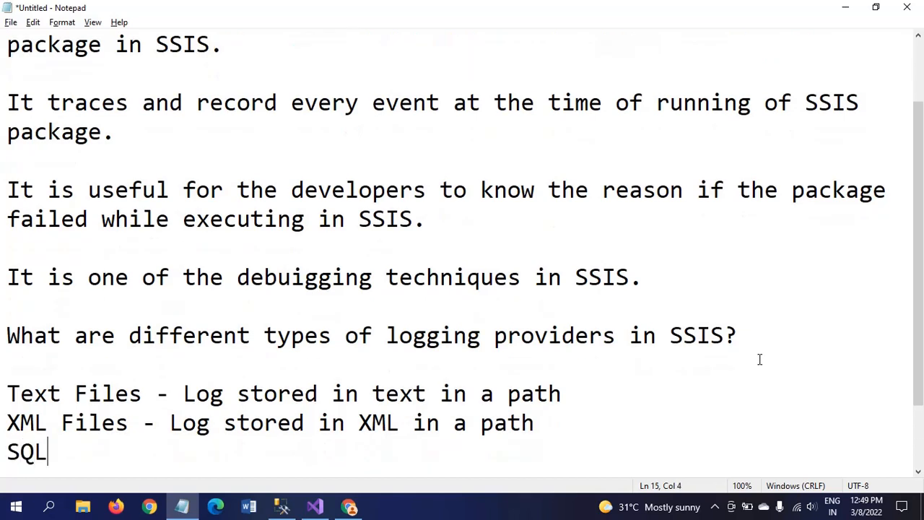
pyautogui.write('Pro')
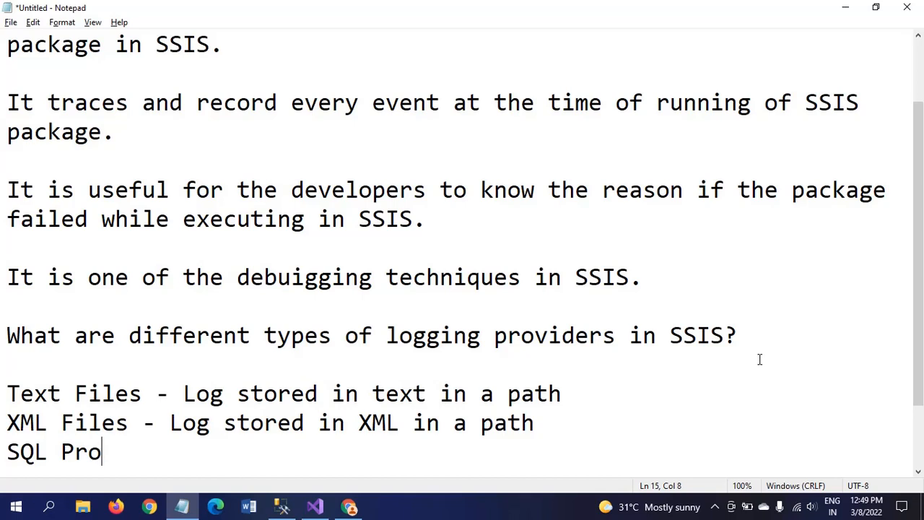
pyautogui.write('filer -')
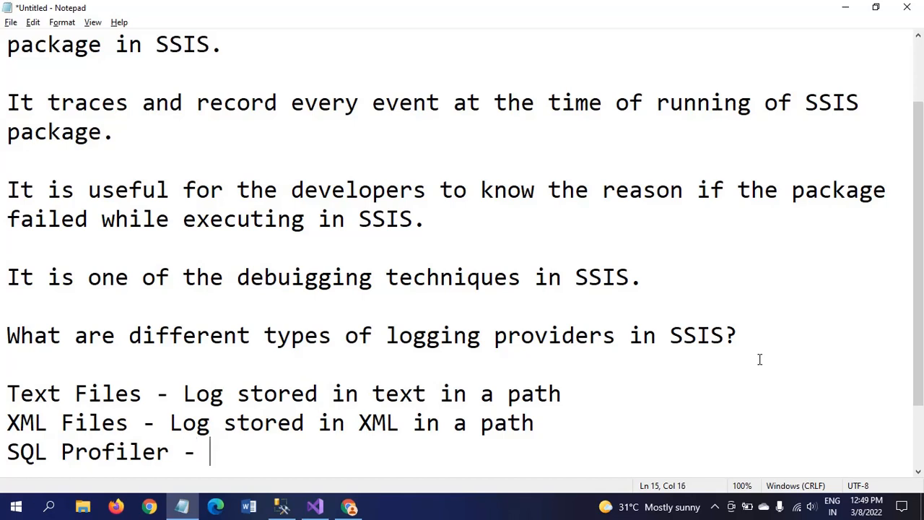
pyautogui.press('Return')
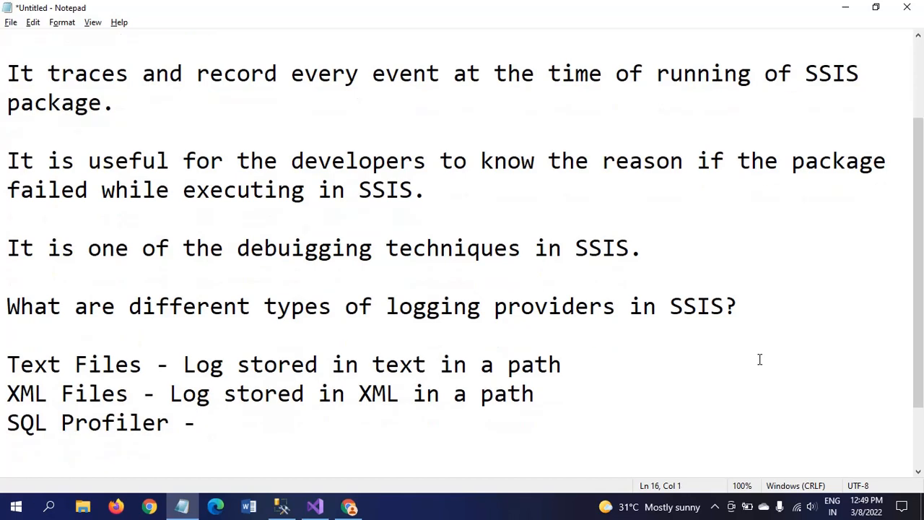
# Step: Add the entry "SQL Server - sysssis.log" below SQL Profiler
pyautogui.write('SQL Server ')
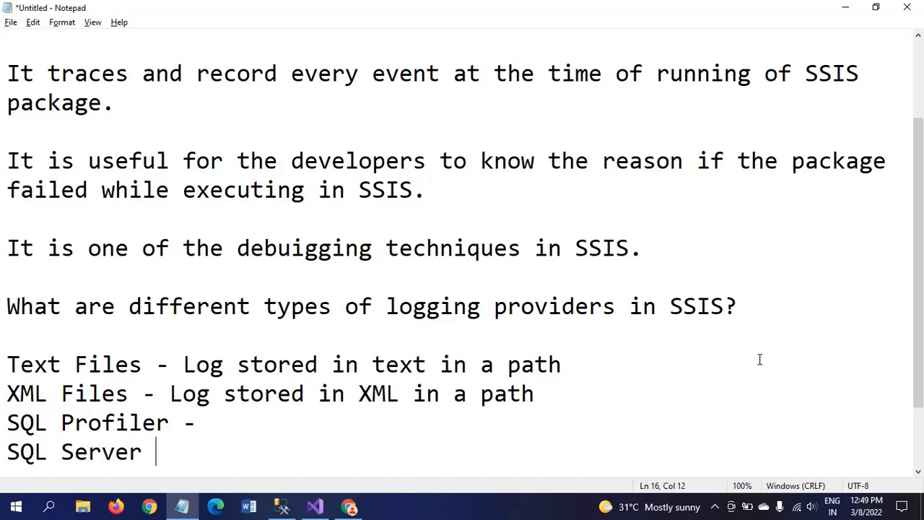
pyautogui.write('-')
pyautogui.write('syss')
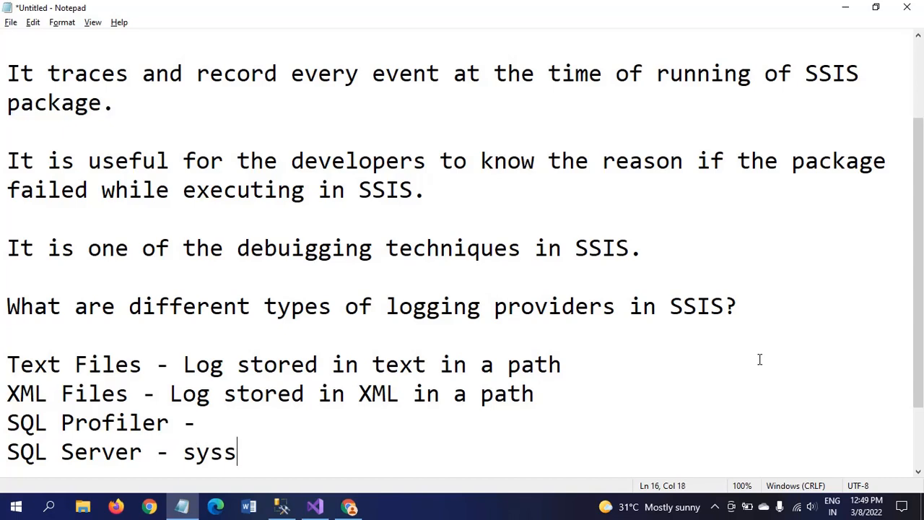
pyautogui.write('sis.log')
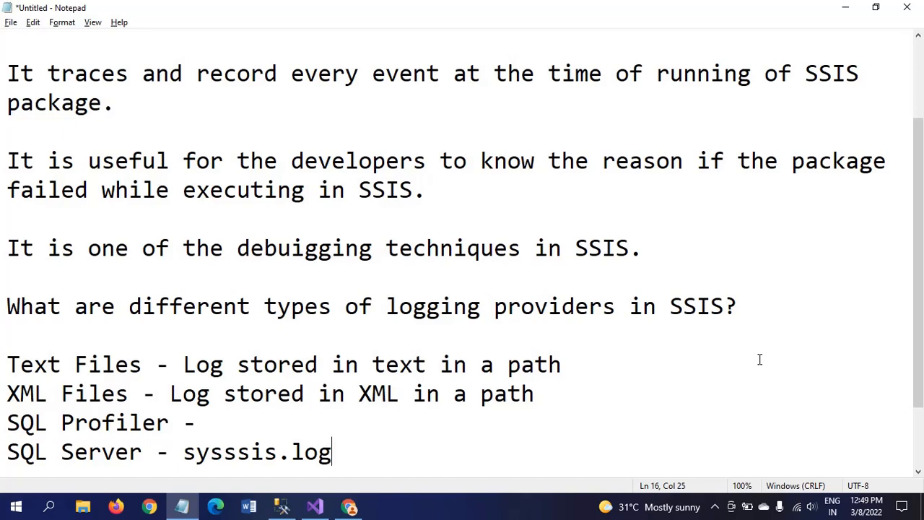
pyautogui.hotkey('ctrl', 'Left')
pyautogui.press('End')
pyautogui.hotkey('ctrl', 'Left')
pyautogui.hotkey('ctrl', 'Left')
pyautogui.hotkey('ctrl', 'Left')
pyautogui.hotkey('ctrl', 'Left')
pyautogui.hotkey('ctrl', 'Right')
pyautogui.press('End')
# Step: Add "Windows Event log" as the last entry in the list of logging providers
pyautogui.press('Return')
pyautogui.write('Window')
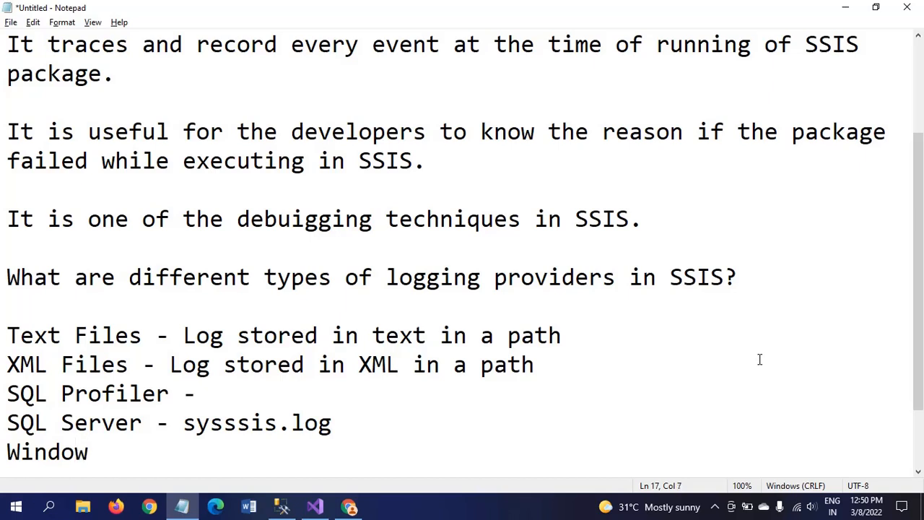
pyautogui.write('s Event log')
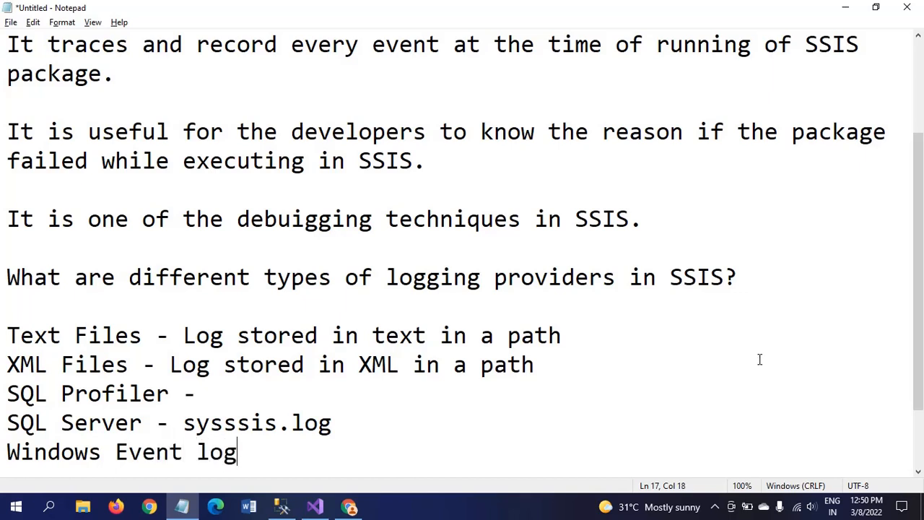
pyautogui.moveTo(922, 314); pyautogui.dragTo(922, 349)
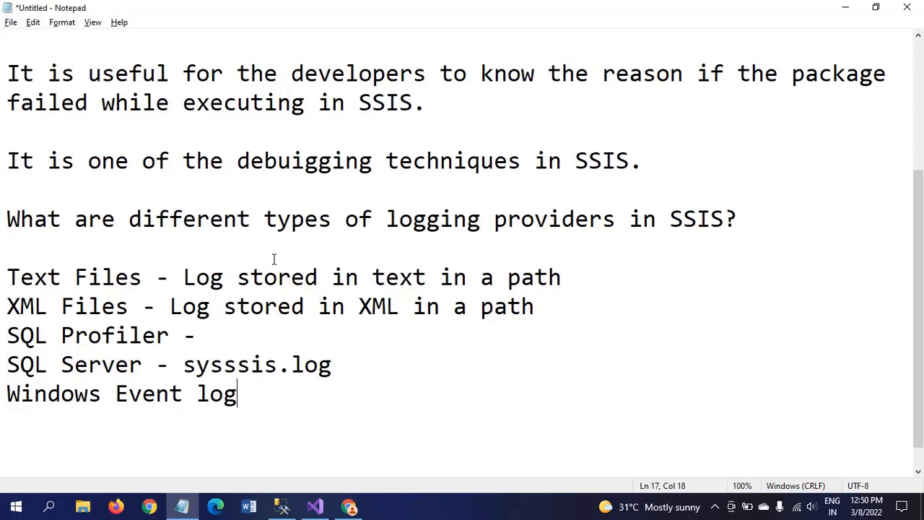
pyautogui.doubleClick(5, 277)
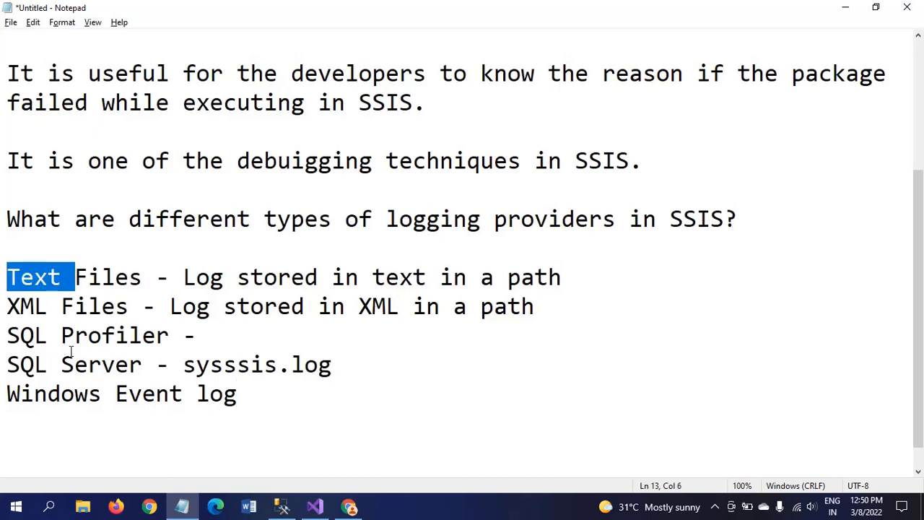
pyautogui.click(34, 364)
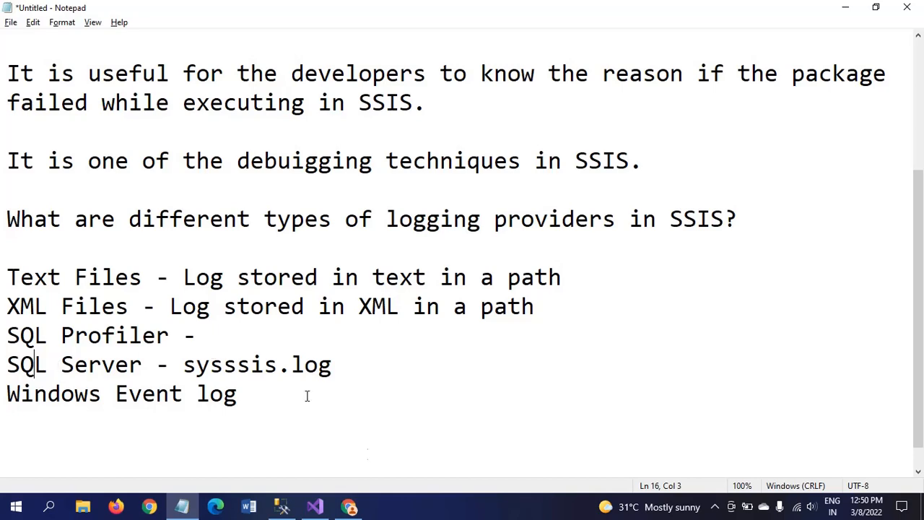
# Step: Switch to Visual Studio, open the data flow of the Loading Data task in Package2, and collapse LoggingProject
pyautogui.click(314, 506)
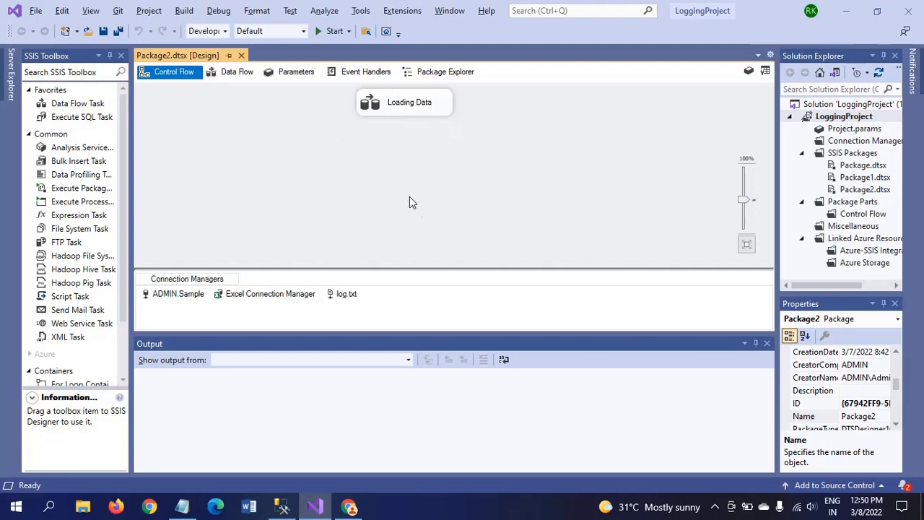
pyautogui.doubleClick(388, 107)
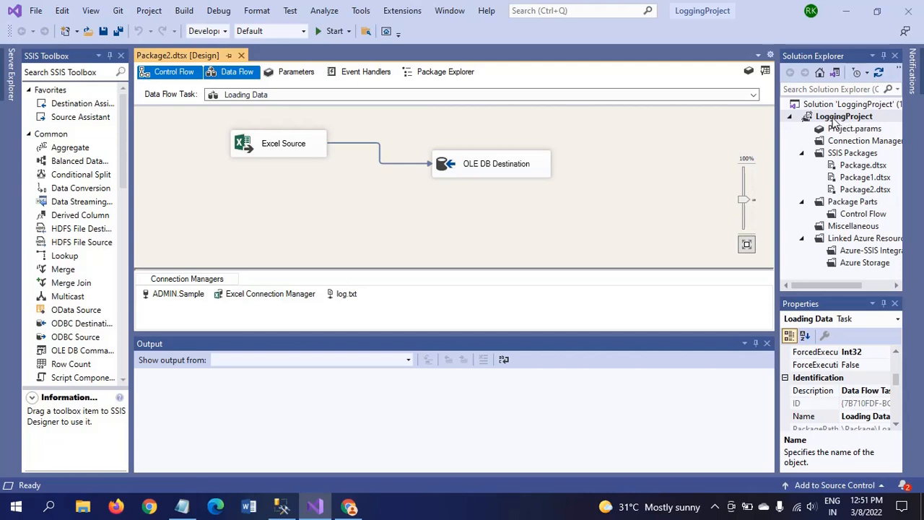
pyautogui.doubleClick(834, 120)
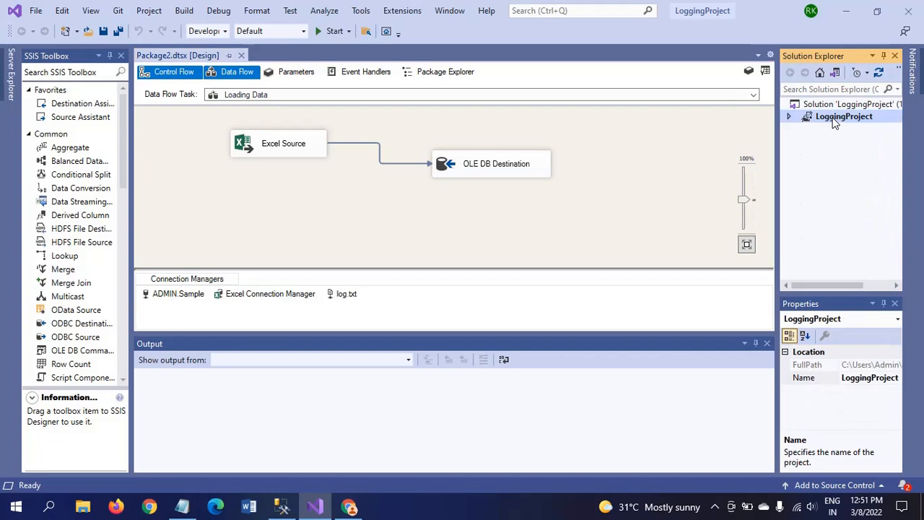
# Step: Expand LoggingProject, close the Package2 designer, and add a new SSIS package to the project
pyautogui.click(791, 118)
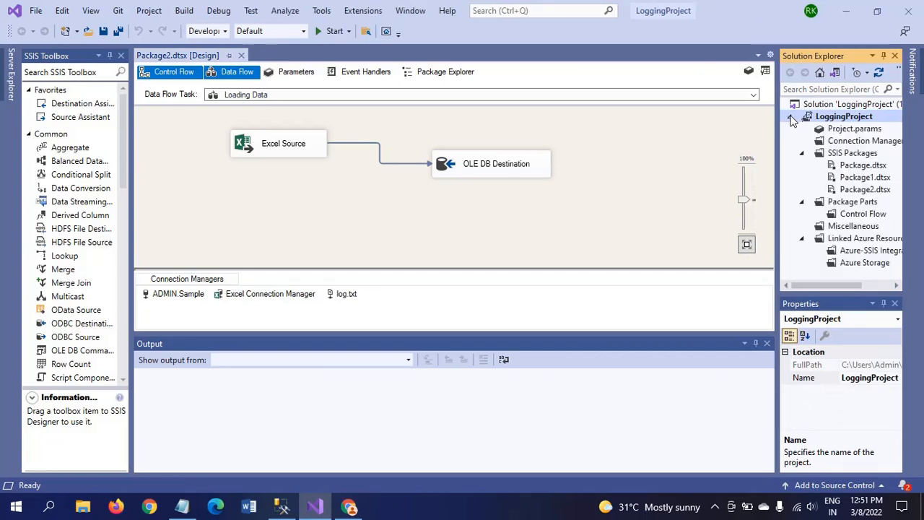
pyautogui.click(241, 55)
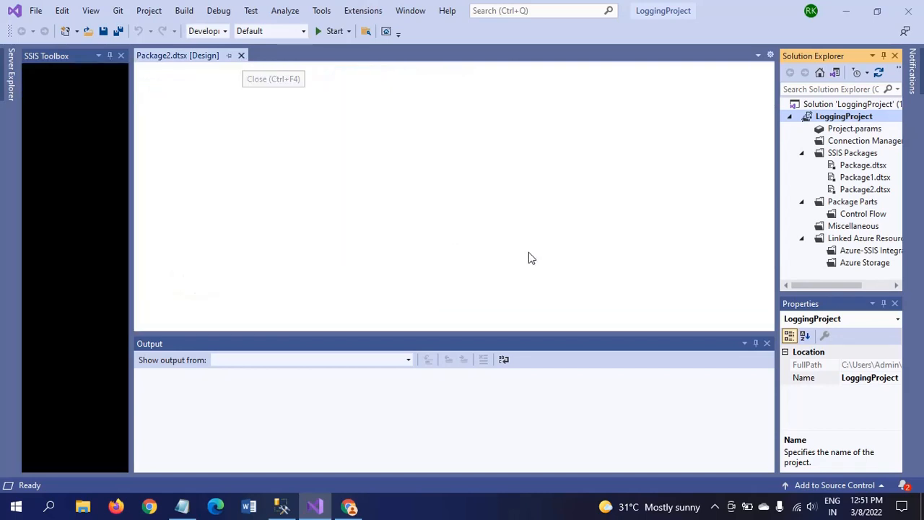
pyautogui.click(240, 55)
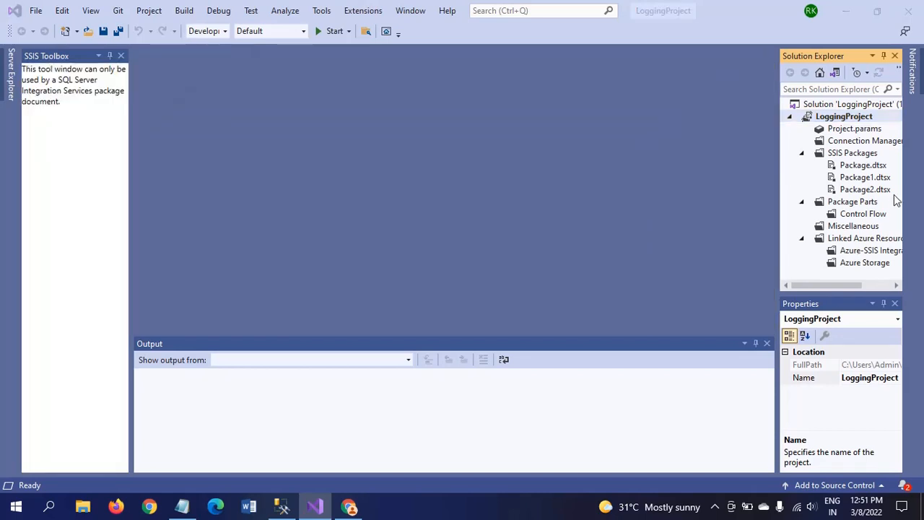
pyautogui.click(853, 156)
pyautogui.rightClick(853, 155)
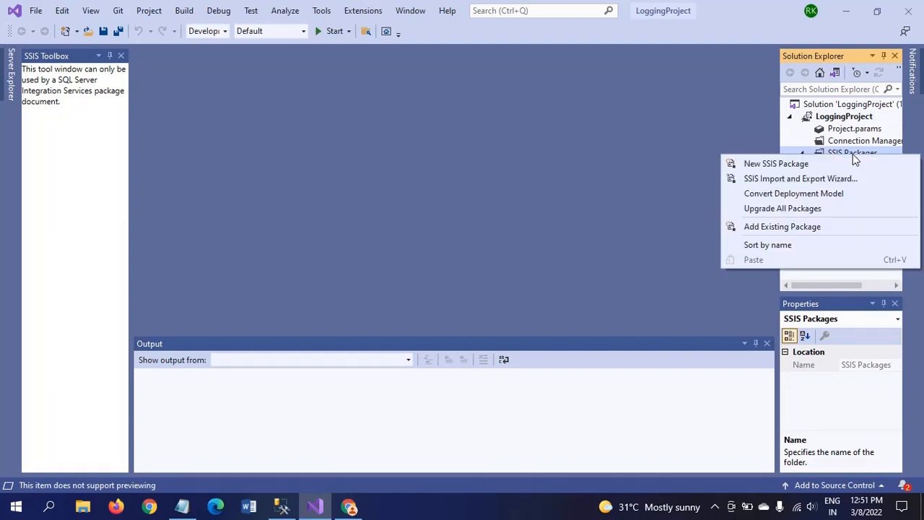
pyautogui.click(807, 167)
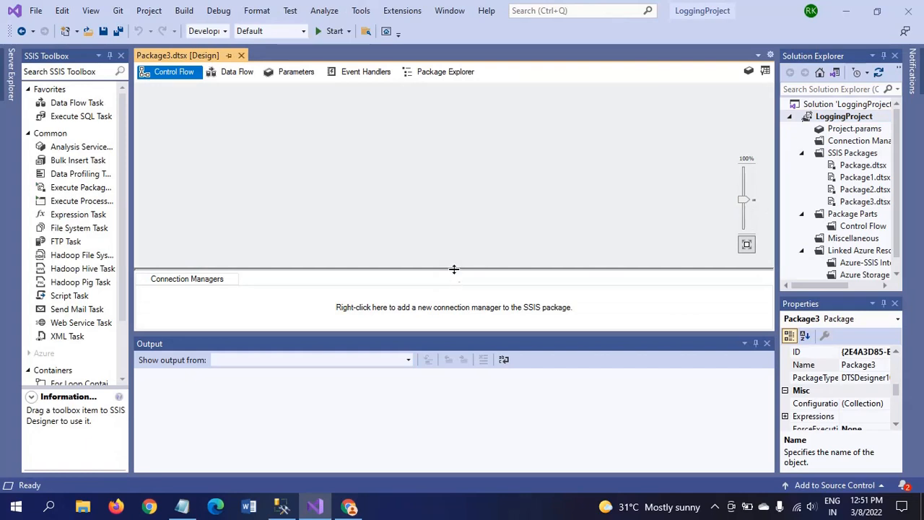
# Step: Add a Data Flow Task to the upper middle of Package3's control flow and open its data flow
pyautogui.moveTo(454, 268); pyautogui.dragTo(454, 286)
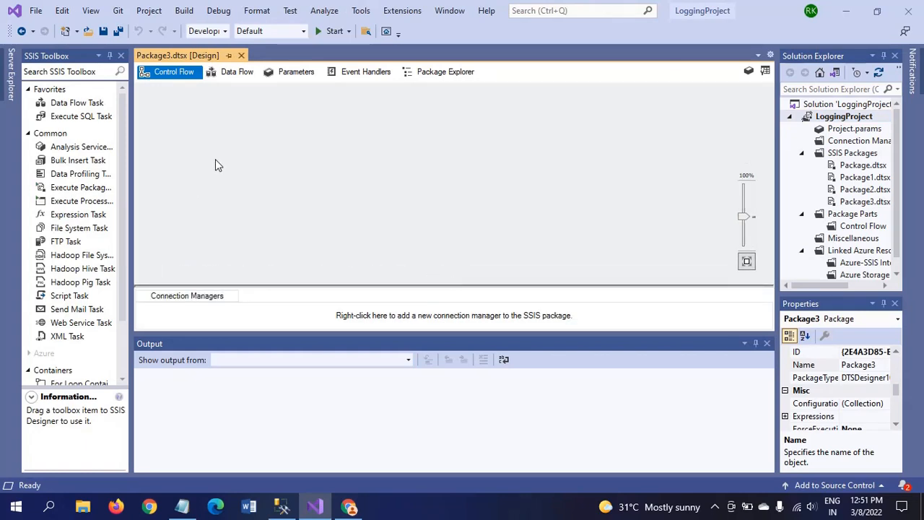
pyautogui.doubleClick(61, 107)
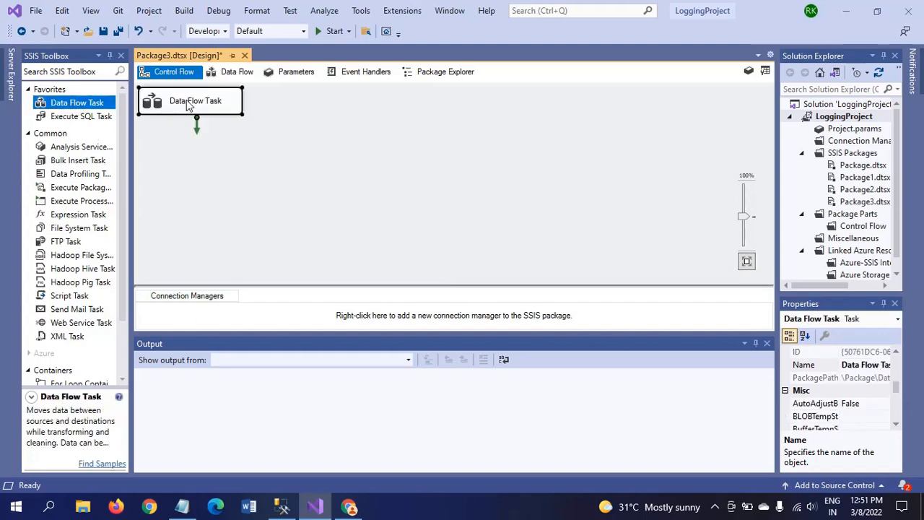
pyautogui.moveTo(188, 104); pyautogui.dragTo(361, 118)
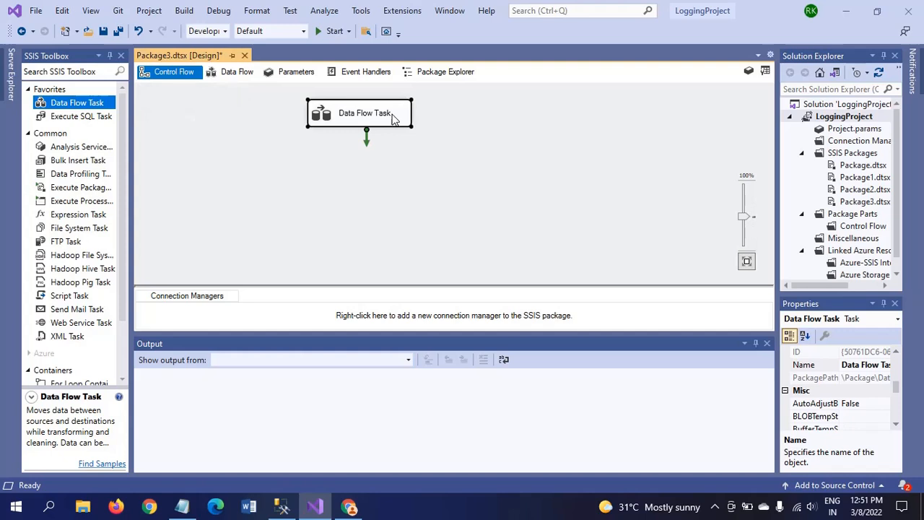
pyautogui.doubleClick(341, 119)
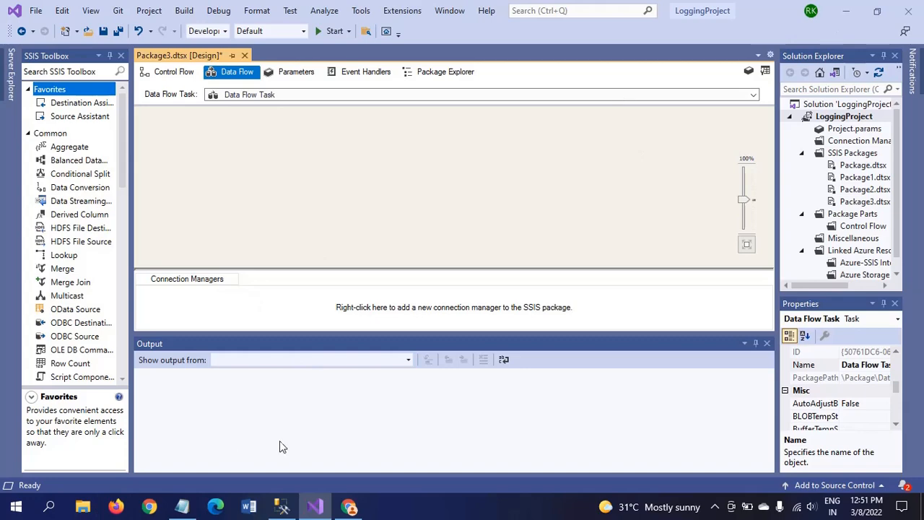
# Step: Open the City1 Excel workbook from D:\Files in File Explorer and dismiss the Office activation wizard
pyautogui.click(81, 512)
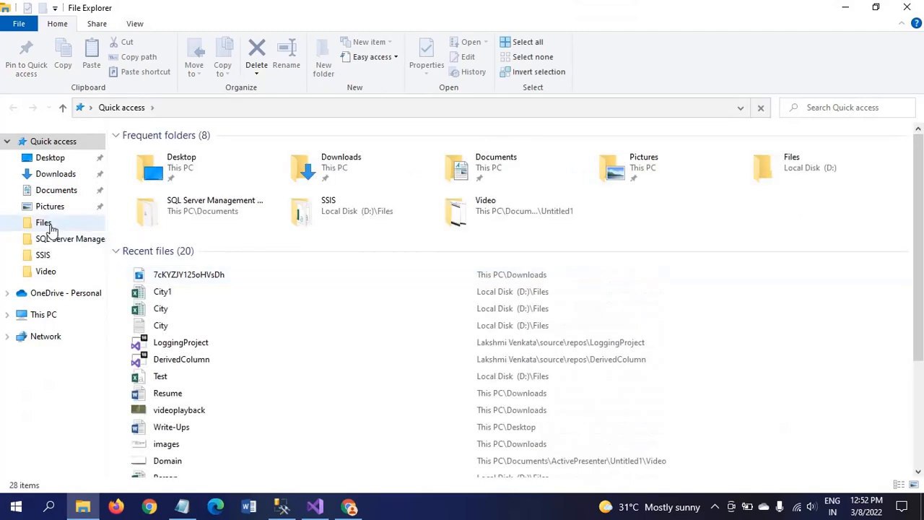
pyautogui.click(45, 224)
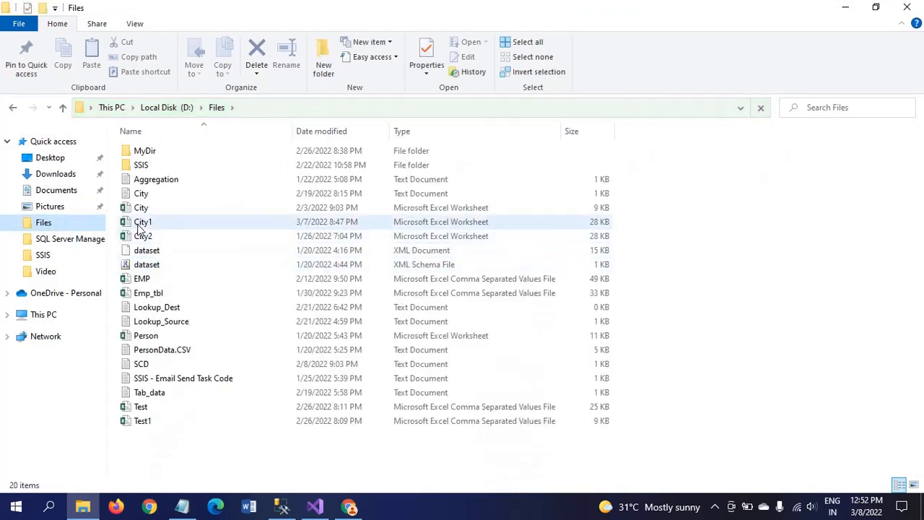
pyautogui.click(142, 228)
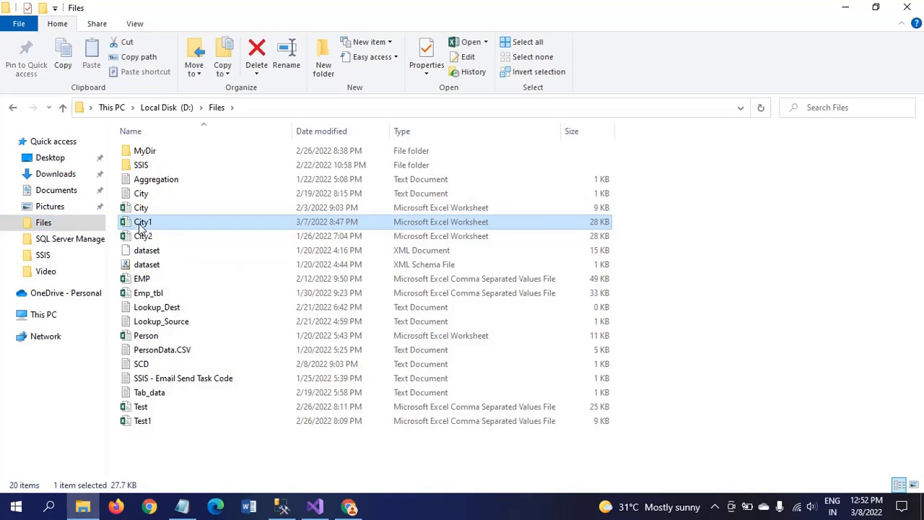
pyautogui.doubleClick(142, 228)
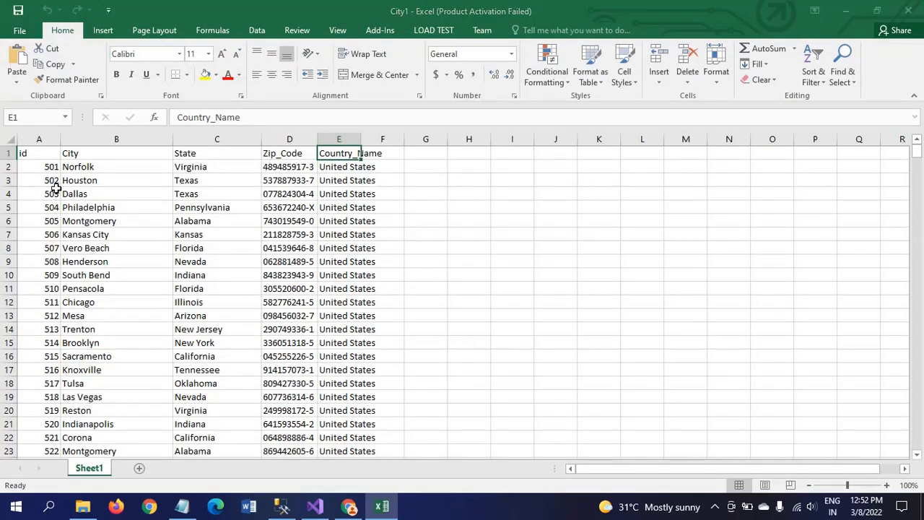
pyautogui.click(616, 100)
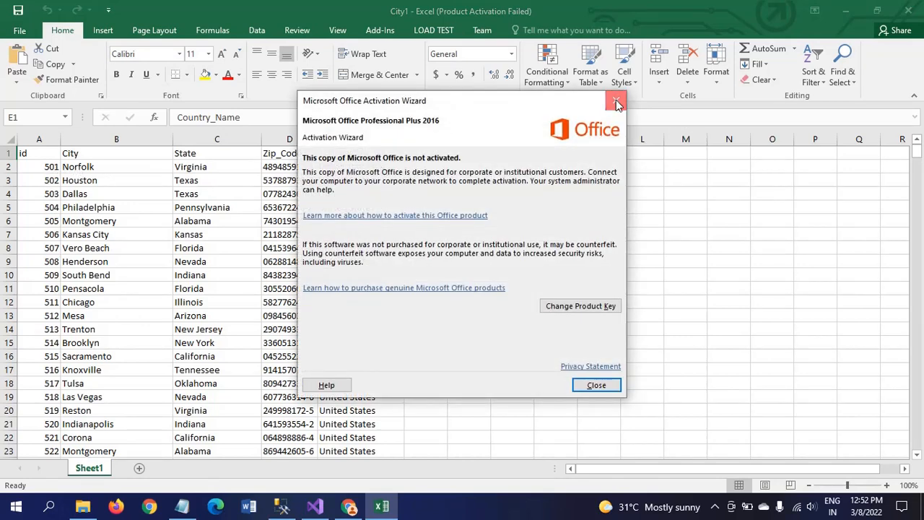
# Step: Examine the column headers in the first row of the City1 worksheet
pyautogui.click(123, 168)
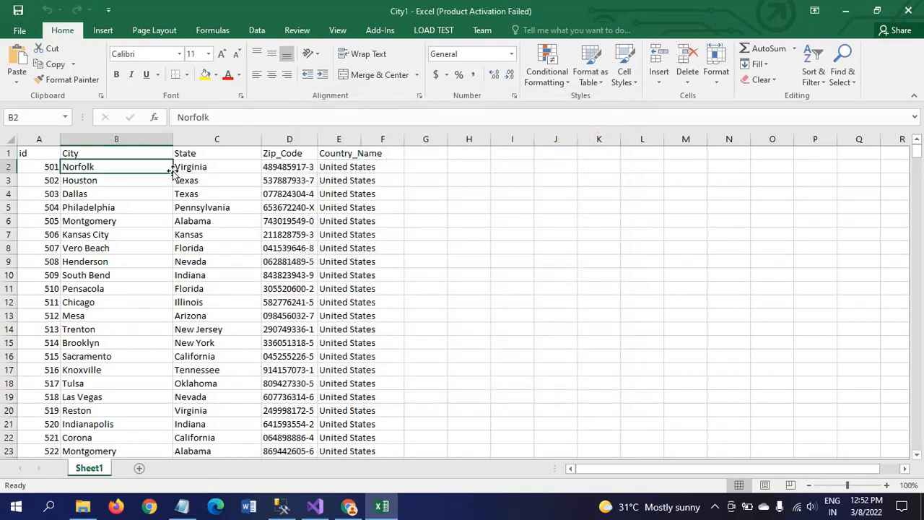
pyautogui.press('Up')
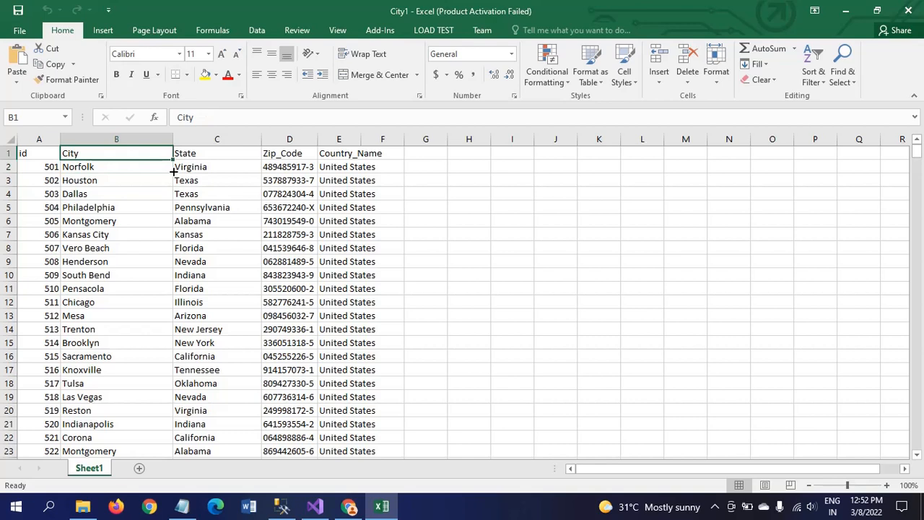
pyautogui.press('Right')
pyautogui.press('Right')
pyautogui.press('Right')
pyautogui.press('Left')
pyautogui.press('Left')
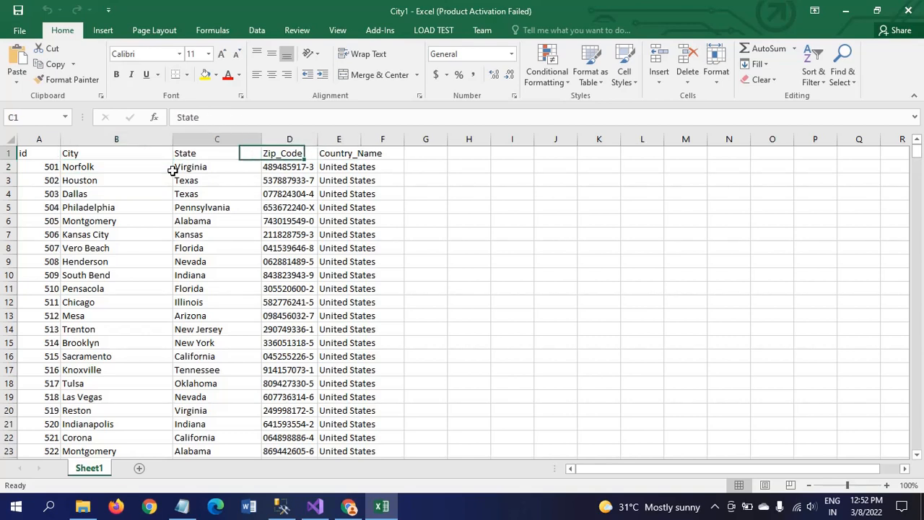
pyautogui.press('Left')
pyautogui.press('Left')
pyautogui.press('Right')
pyautogui.press('Left')
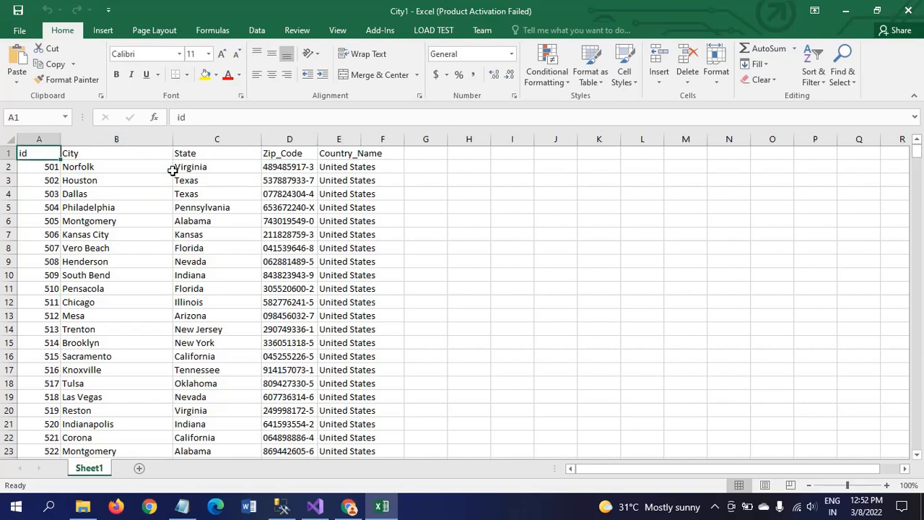
# Step: Switch to SQL Server Management Studio and run the query "select * from City_tbl" to check the destination table
pyautogui.click(284, 510)
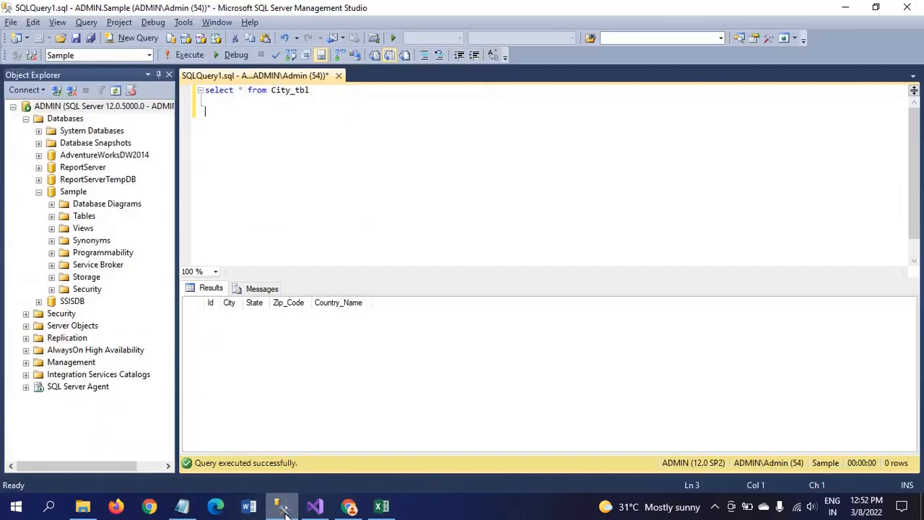
pyautogui.doubleClick(352, 91)
pyautogui.click(351, 91)
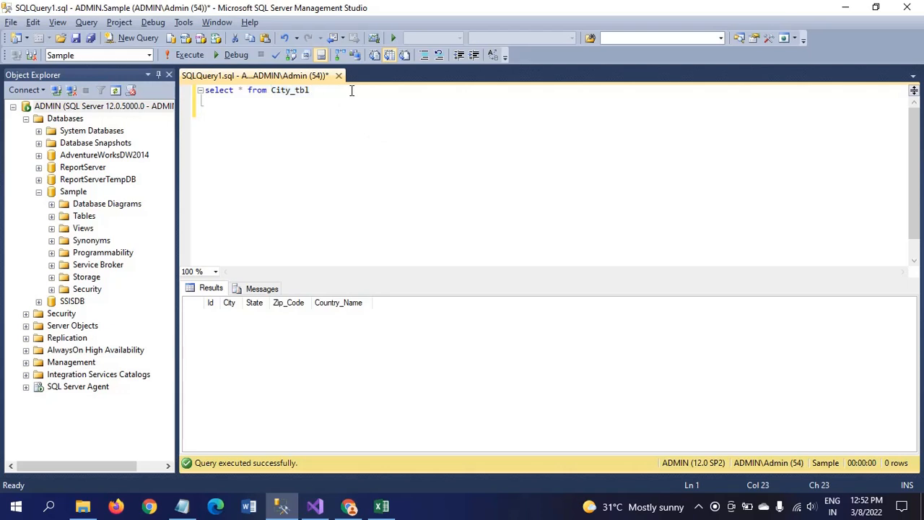
pyautogui.hotkey('shift', 'Home')
pyautogui.click(182, 58)
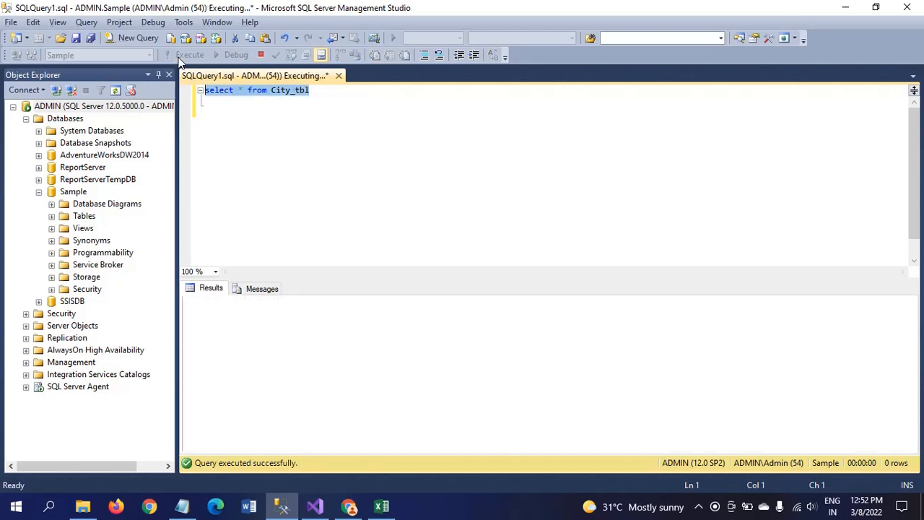
pyautogui.click(407, 118)
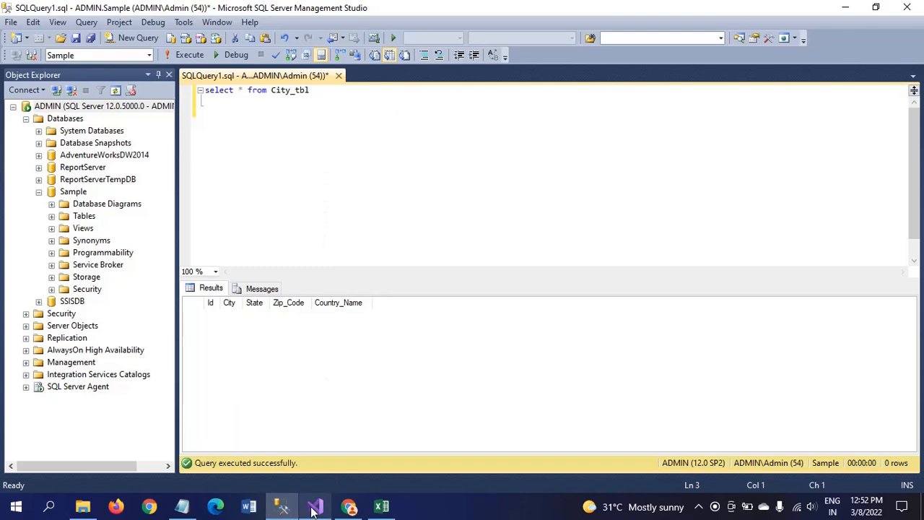
# Step: Switch back to Visual Studio and add an Excel Source to the empty data flow
pyautogui.moveTo(318, 510)
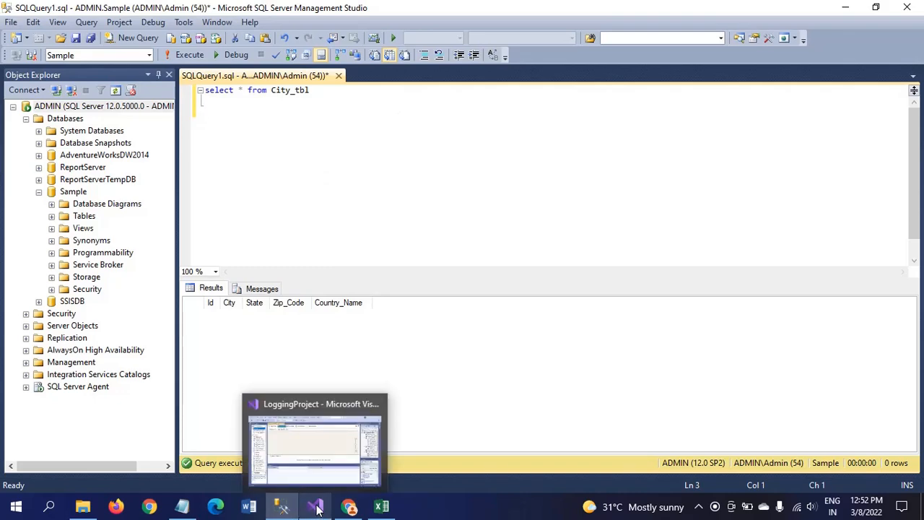
pyautogui.click(317, 507)
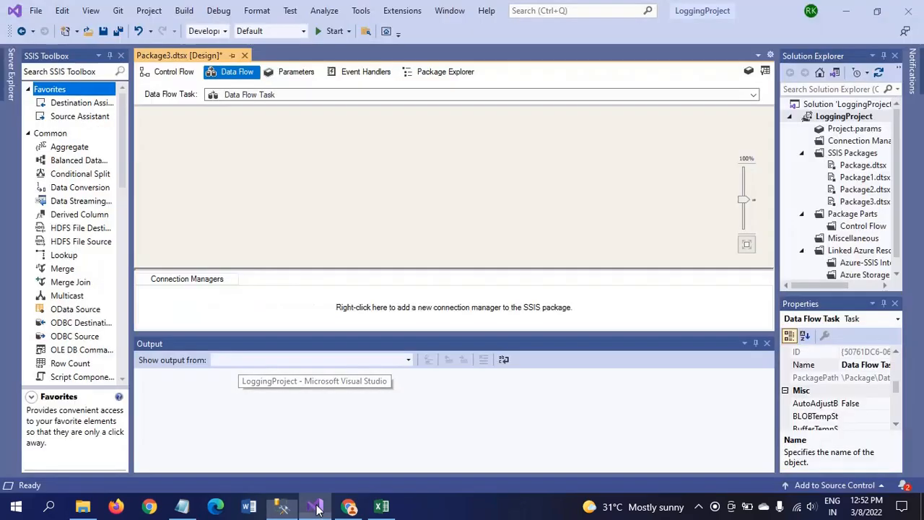
pyautogui.click(122, 276)
pyautogui.scroll(-4, 122, 278)
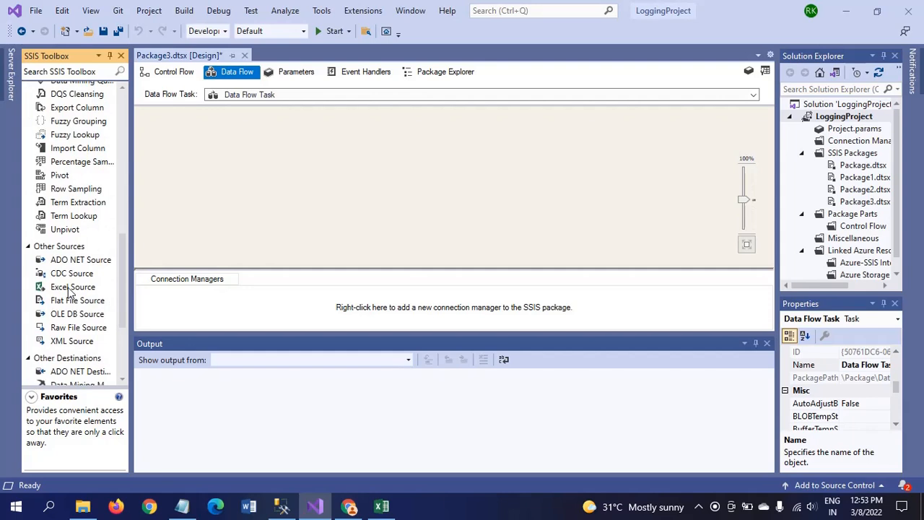
pyautogui.moveTo(70, 290); pyautogui.dragTo(365, 140)
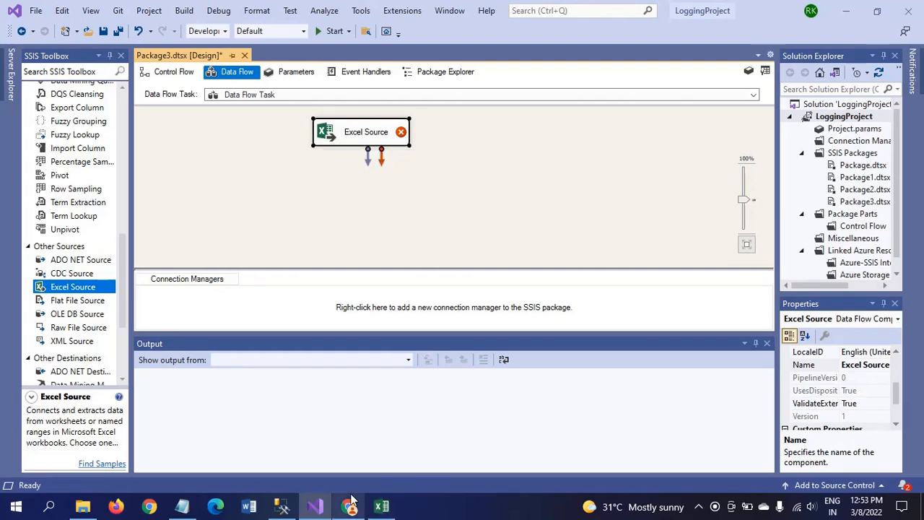
# Step: Switch to Excel, close the City1 workbook, and return to the data flow in Visual Studio
pyautogui.click(382, 506)
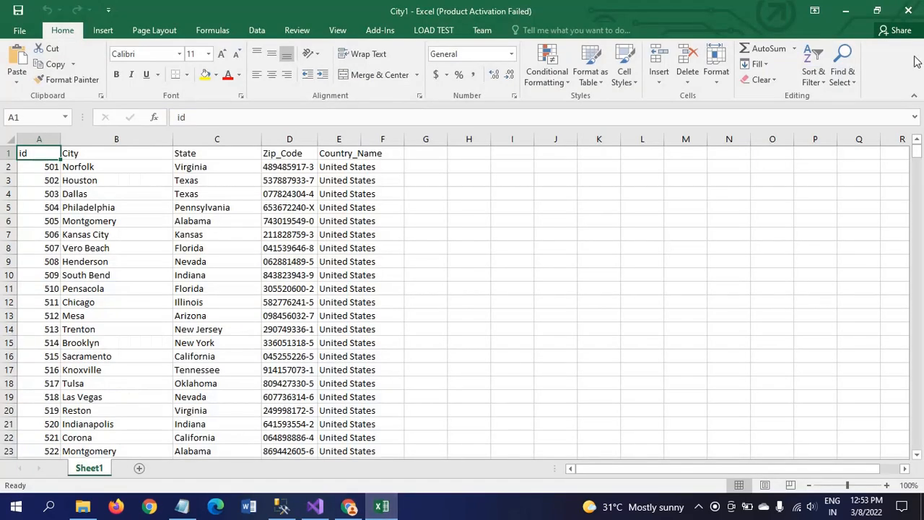
pyautogui.click(907, 13)
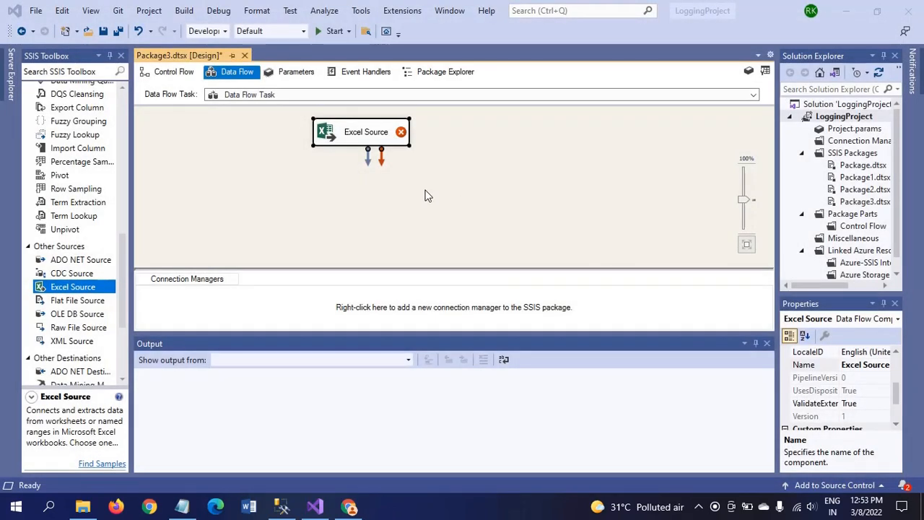
pyautogui.click(281, 186)
# Step: Create a new Excel connection manager for the Excel Source that points to D:\Files\City1.xlsx
pyautogui.click(326, 141)
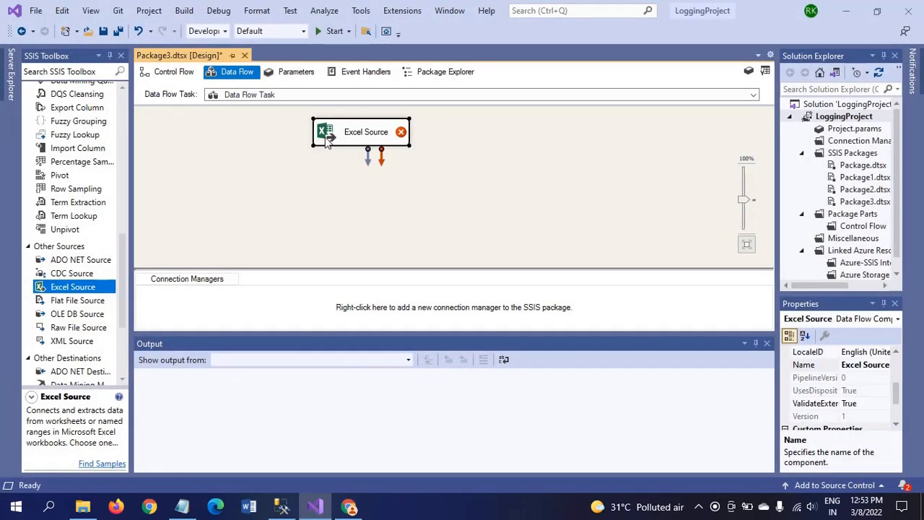
pyautogui.doubleClick(326, 141)
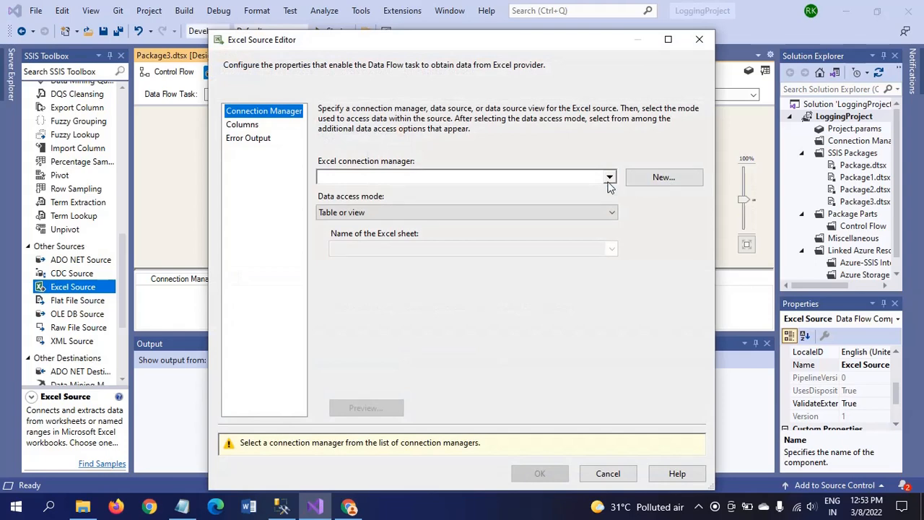
pyautogui.click(658, 180)
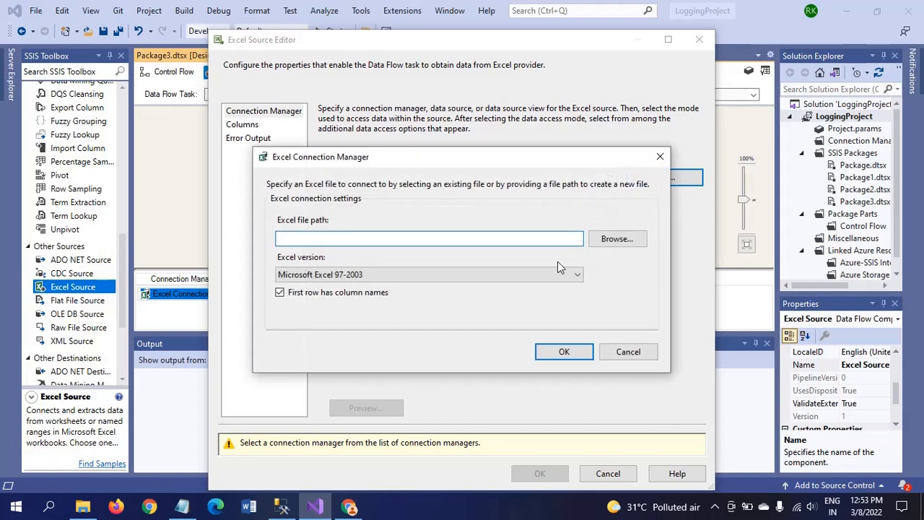
pyautogui.click(613, 242)
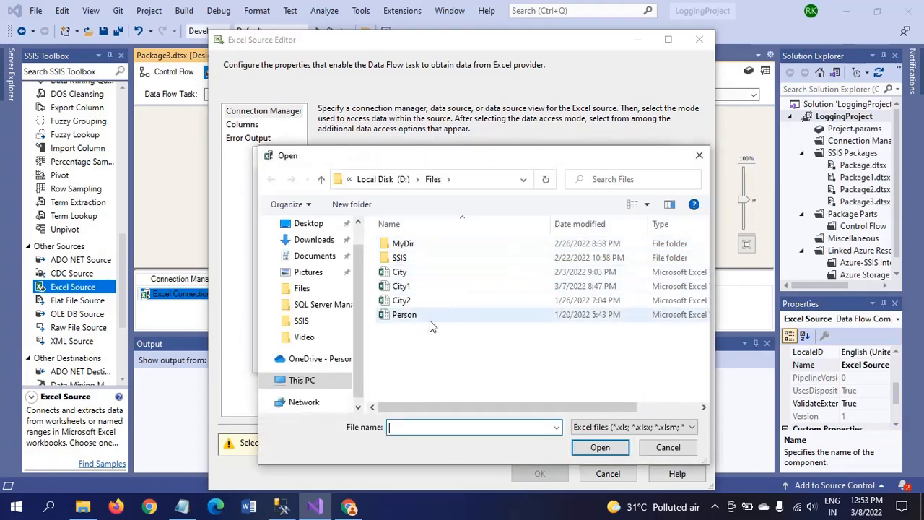
pyautogui.click(404, 287)
pyautogui.click(598, 448)
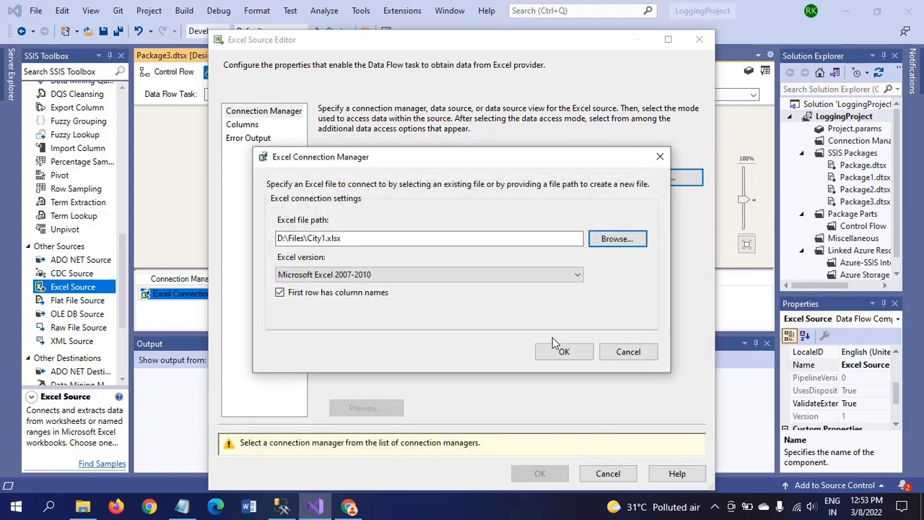
pyautogui.click(563, 351)
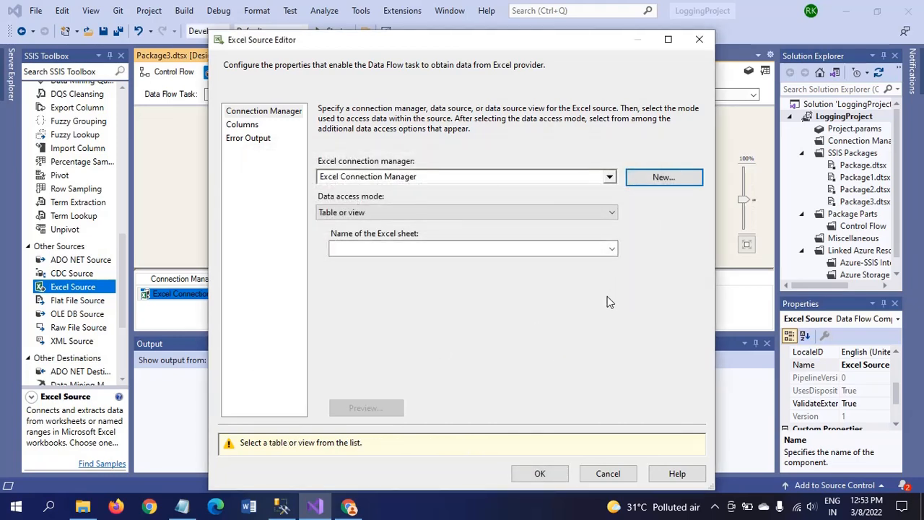
# Step: Set the Excel Source to read Sheet1$, review its columns, and accept the source settings
pyautogui.click(612, 250)
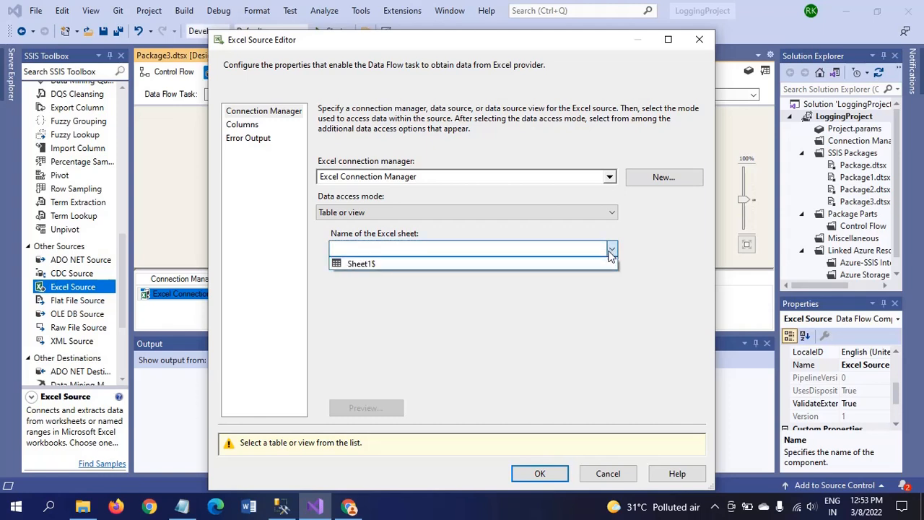
pyautogui.click(358, 264)
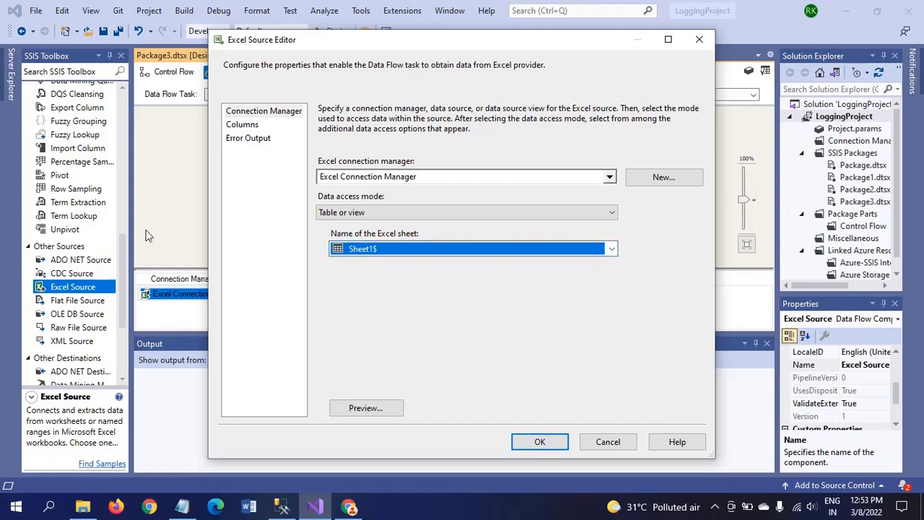
pyautogui.click(242, 124)
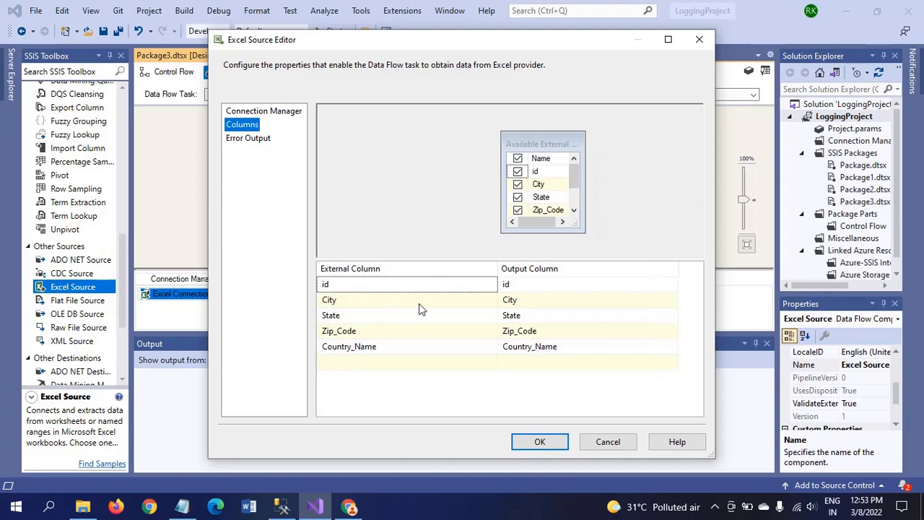
pyautogui.click(529, 443)
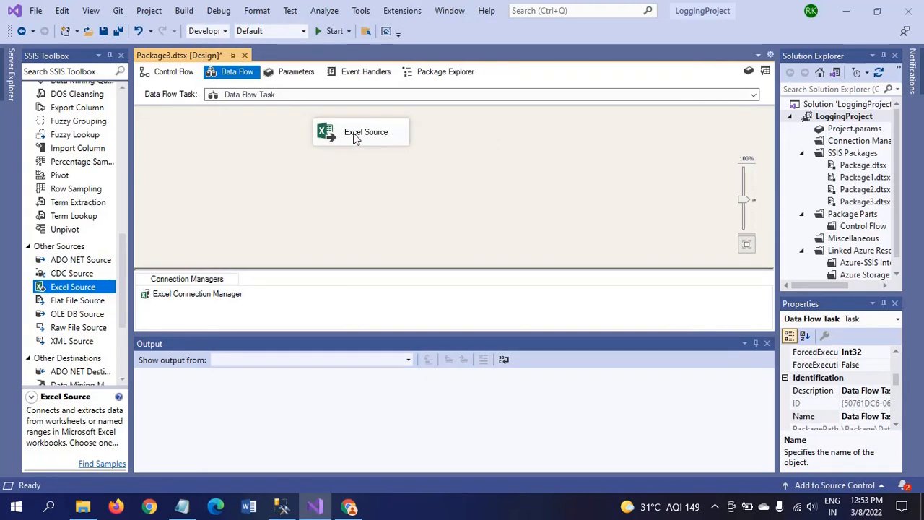
# Step: Reposition the Excel Source slightly, enlarge the design area, and add an OLE DB Destination below it
pyautogui.moveTo(355, 138); pyautogui.dragTo(343, 133)
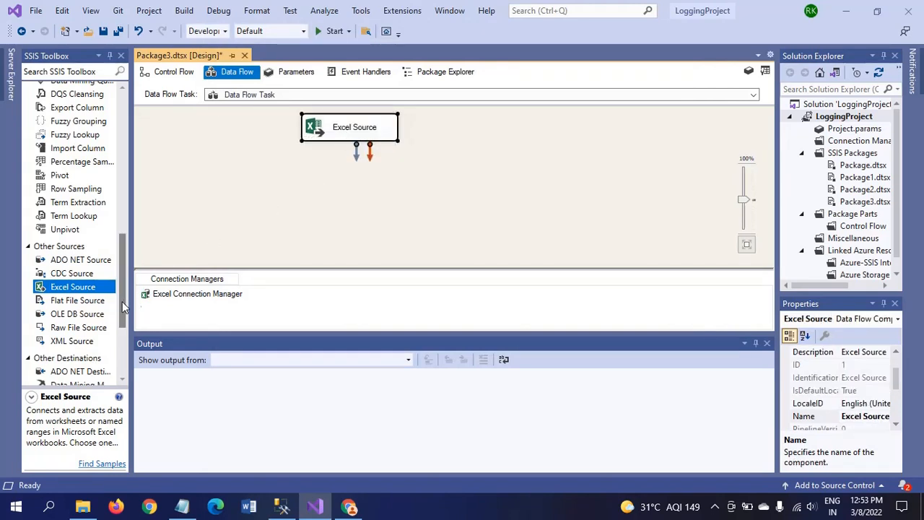
pyautogui.moveTo(373, 269); pyautogui.dragTo(376, 289)
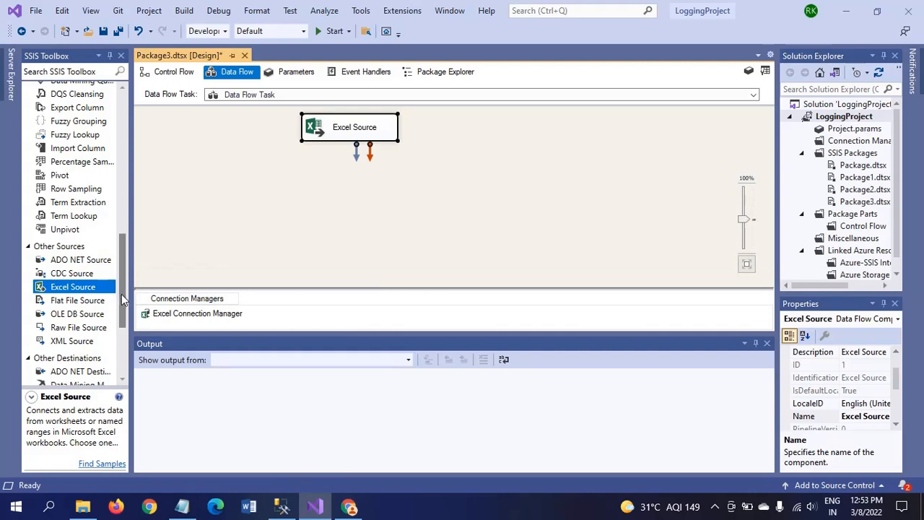
pyautogui.moveTo(121, 293); pyautogui.dragTo(114, 336)
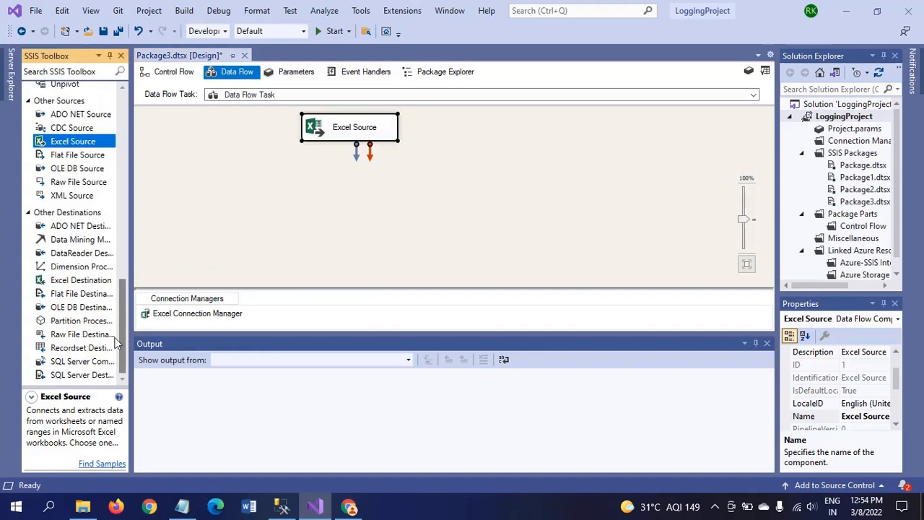
pyautogui.click(62, 309)
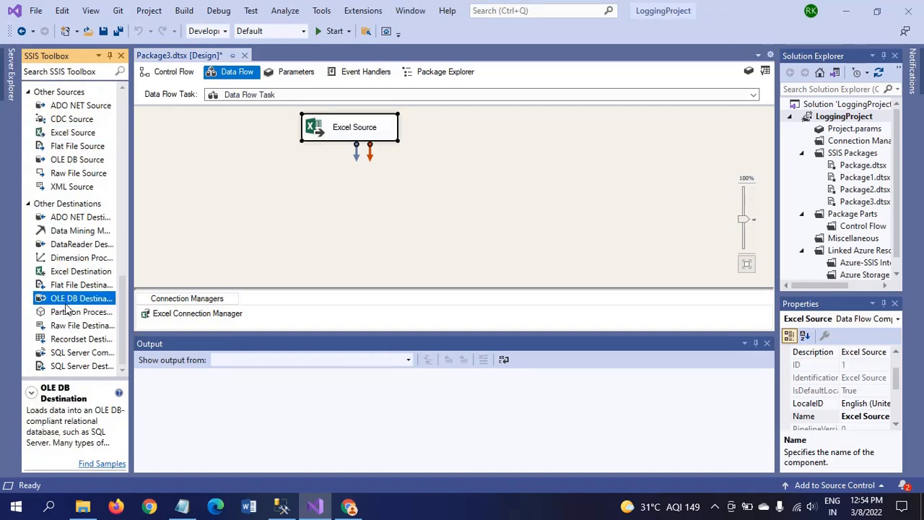
pyautogui.moveTo(63, 302); pyautogui.dragTo(541, 198)
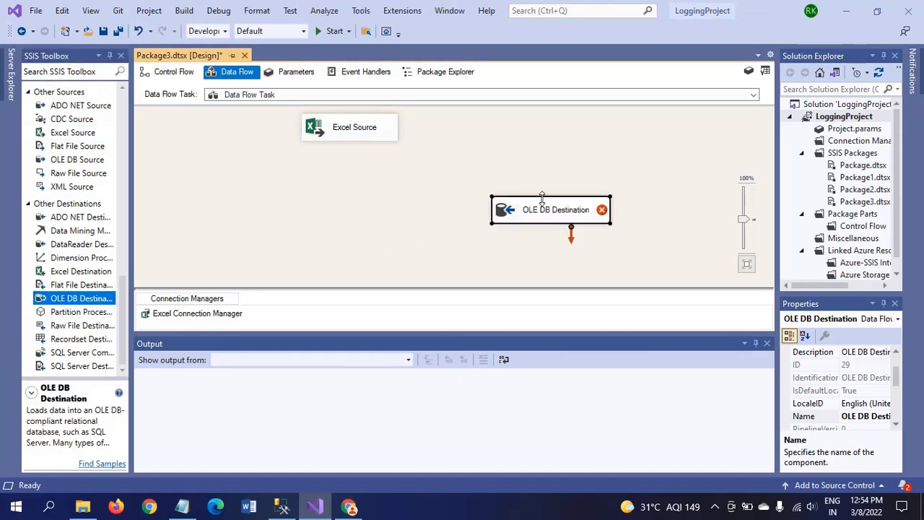
pyautogui.doubleClick(539, 199)
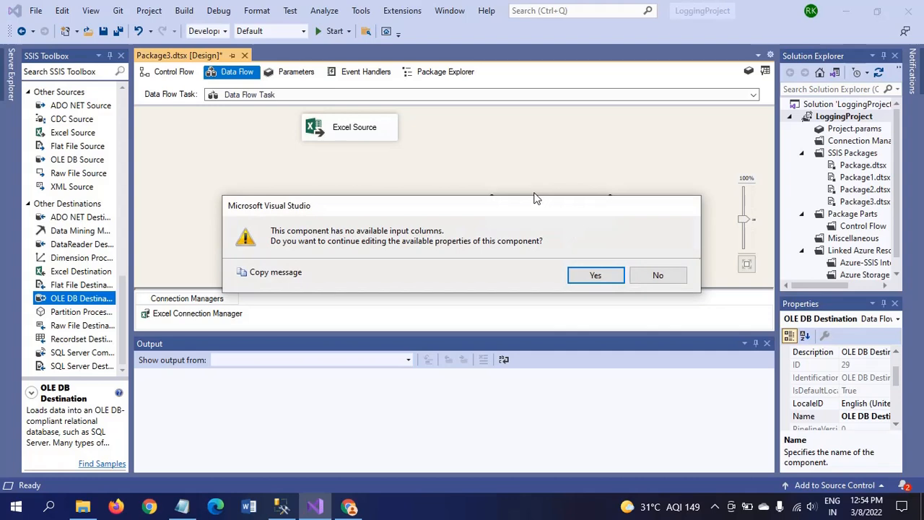
pyautogui.click(592, 275)
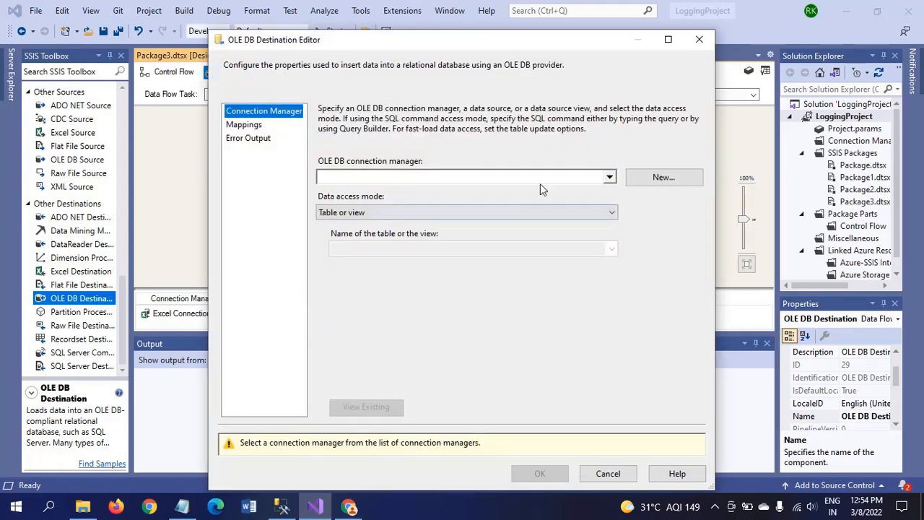
pyautogui.click(701, 42)
pyautogui.doubleClick(337, 134)
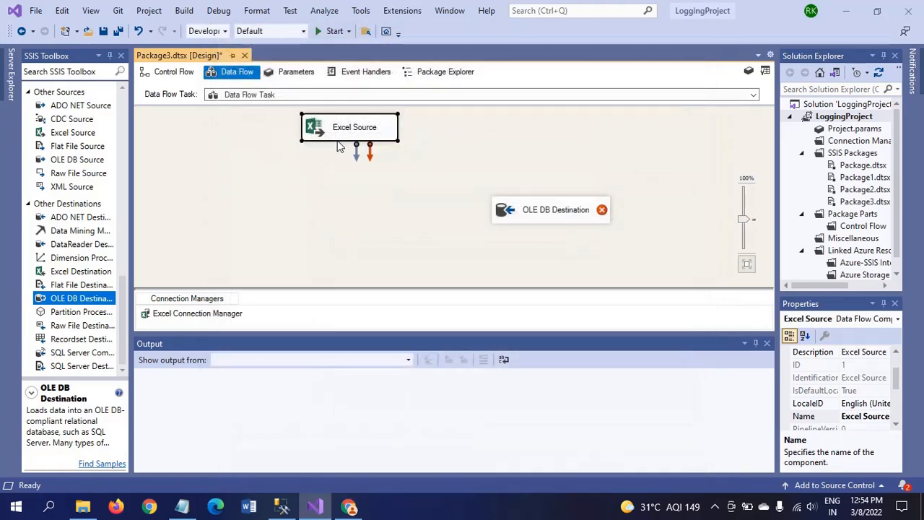
pyautogui.click(698, 41)
# Step: Connect the Excel Source output to the OLE DB Destination and assign the destination the ADMIN.Sample connection
pyautogui.moveTo(355, 165); pyautogui.dragTo(552, 207)
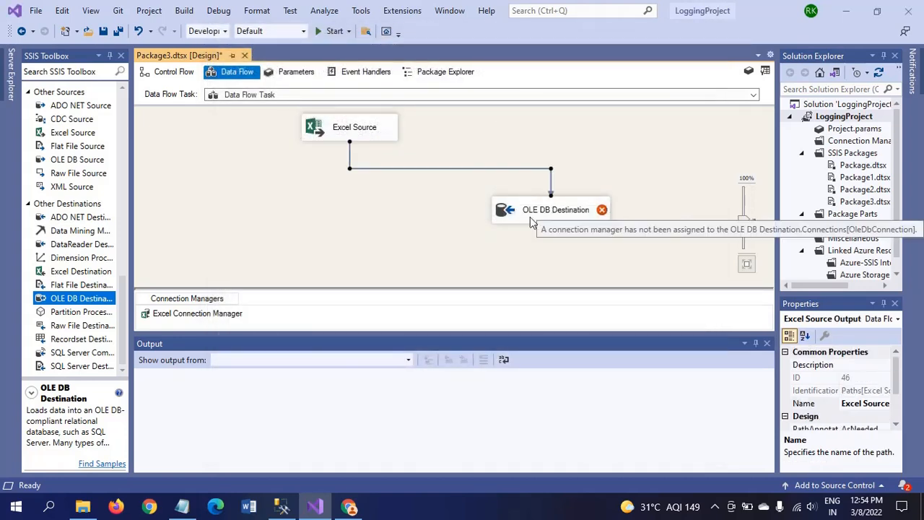
pyautogui.doubleClick(527, 214)
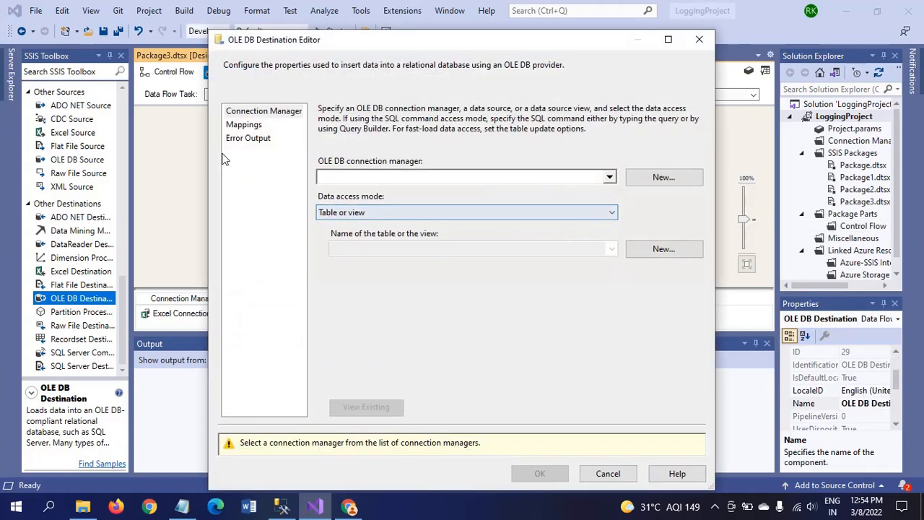
pyautogui.click(661, 181)
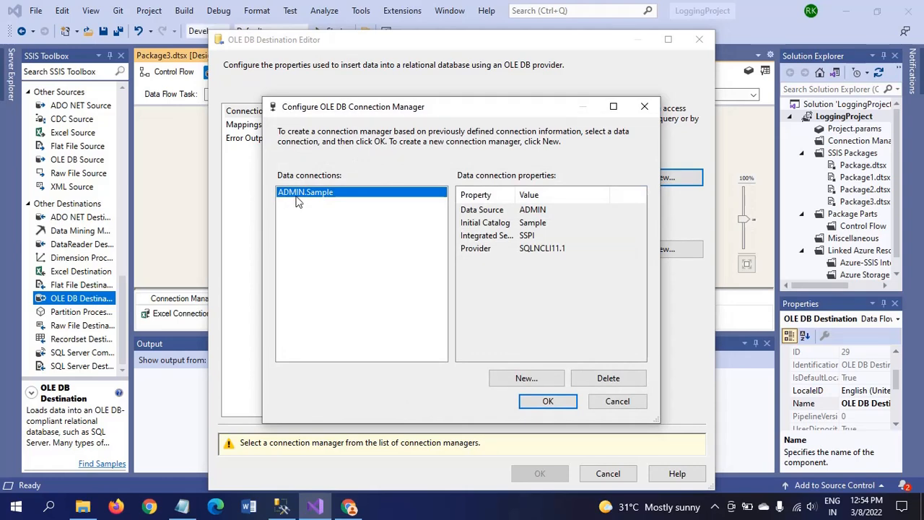
pyautogui.click(557, 404)
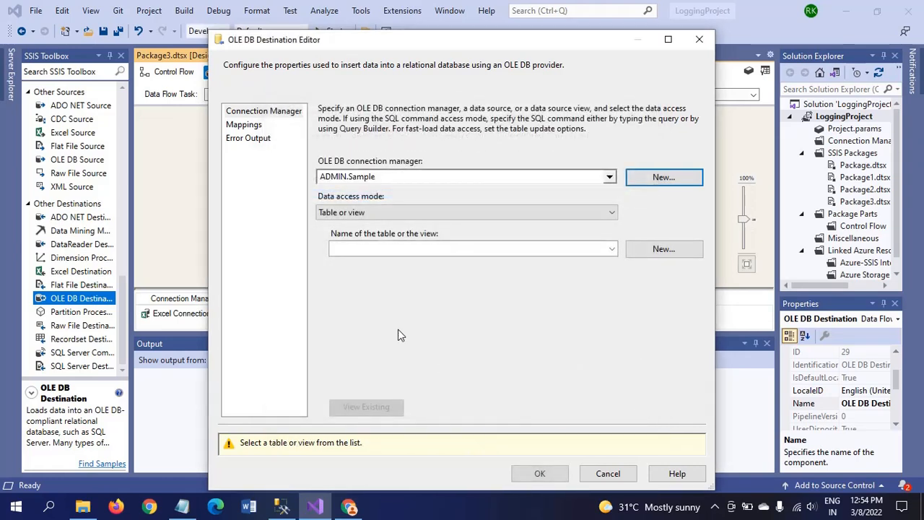
# Step: Set the destination table to [dbo].[City_tbl], review the column mappings, and accept the OLE DB Destination settings
pyautogui.click(615, 250)
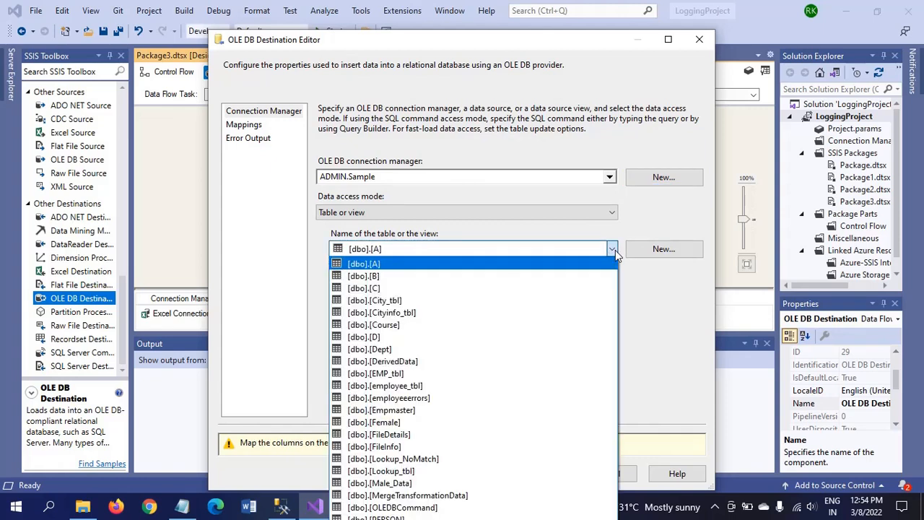
pyautogui.click(408, 299)
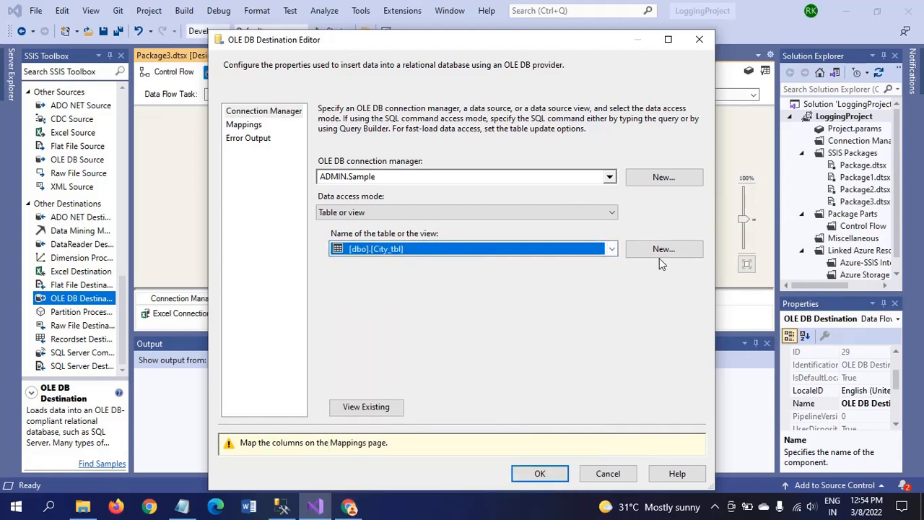
pyautogui.click(244, 127)
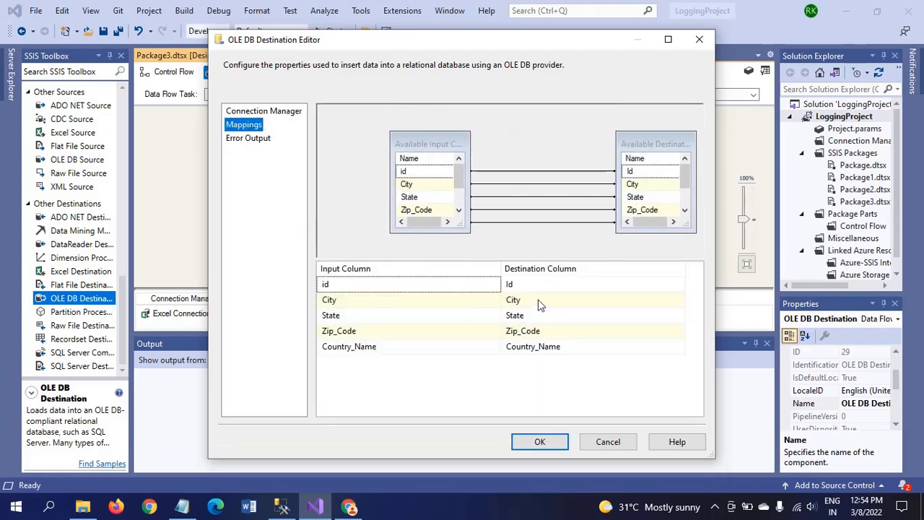
pyautogui.moveTo(490, 300)
pyautogui.click(529, 443)
pyautogui.click(525, 444)
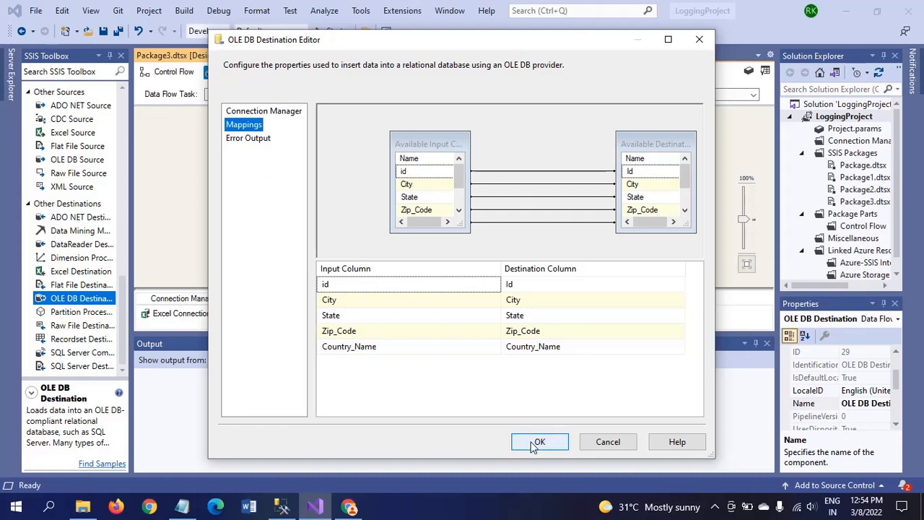
pyautogui.click(355, 236)
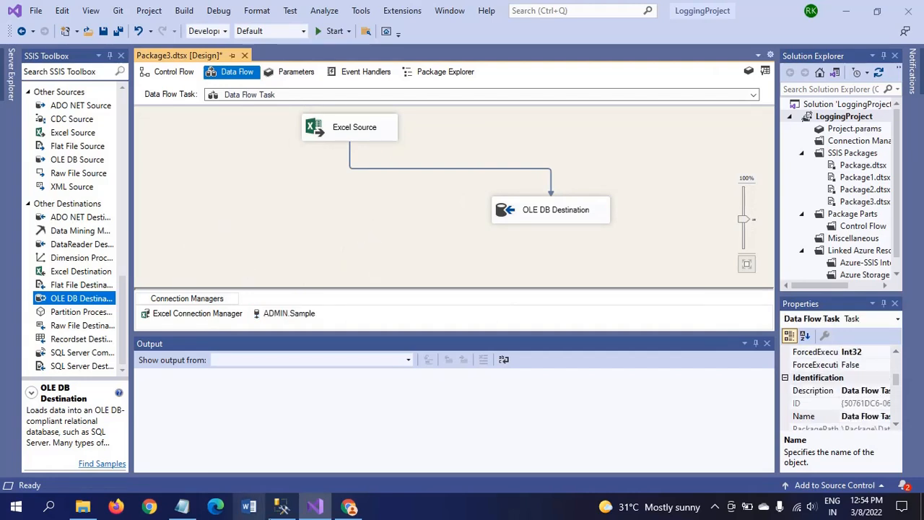
# Step: Switch to SQL Server Management Studio and look through the tables of the Sample database
pyautogui.moveTo(286, 509)
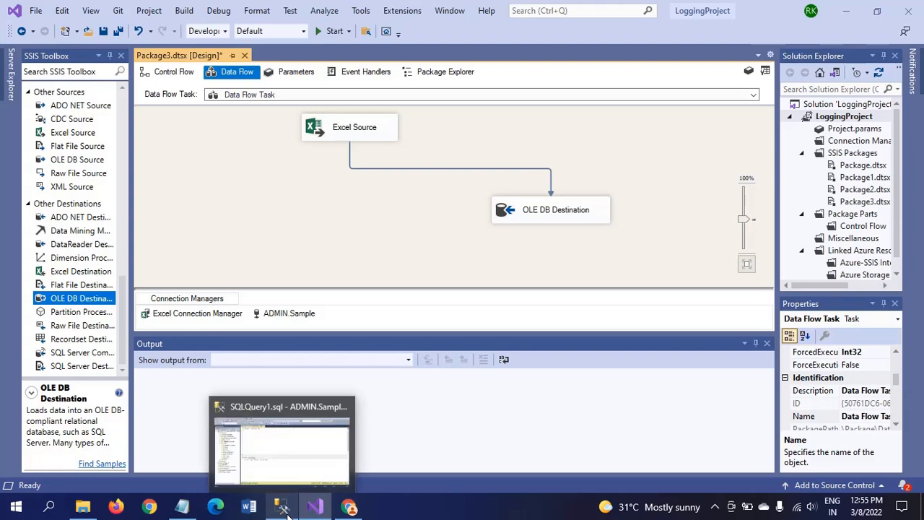
pyautogui.click(288, 470)
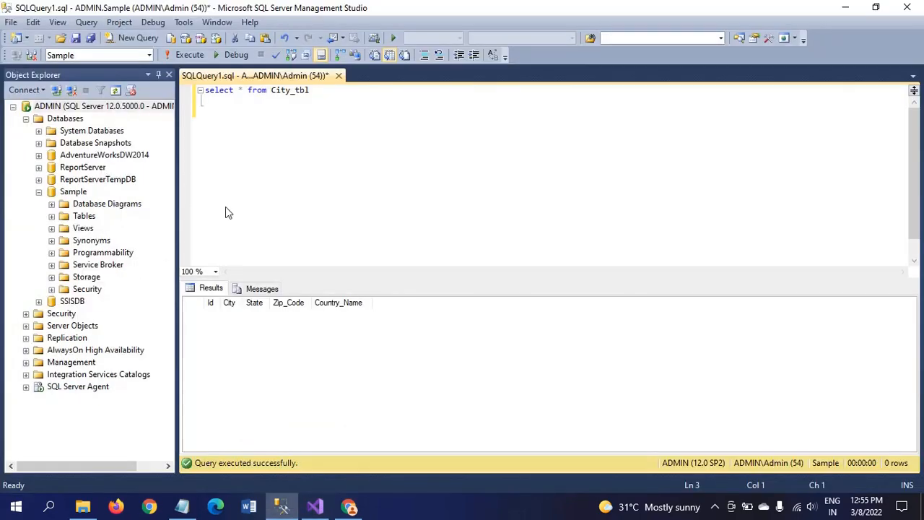
pyautogui.click(51, 215)
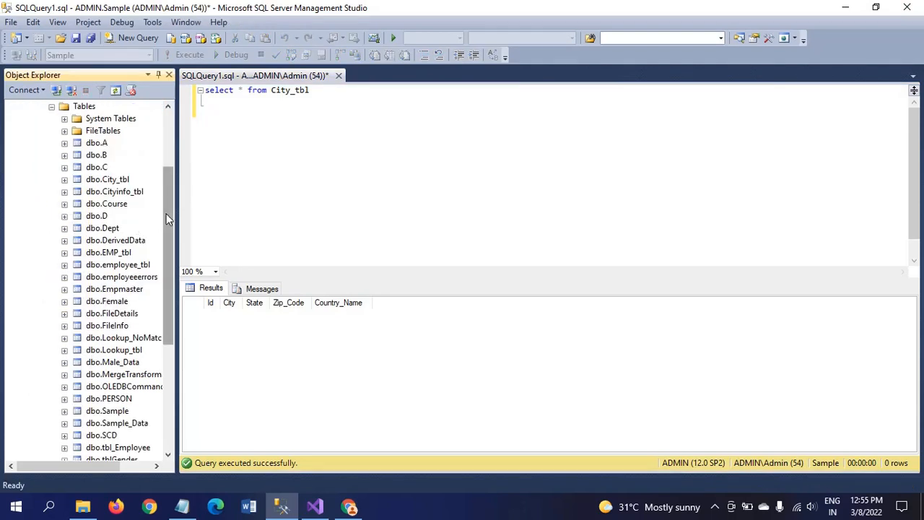
pyautogui.moveTo(166, 213); pyautogui.dragTo(165, 264)
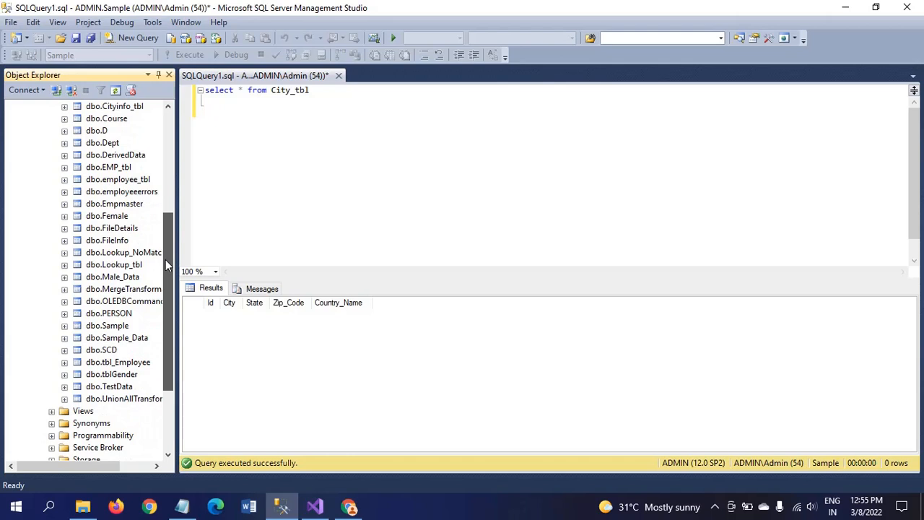
# Step: Check the SQL Server log table name in the Notepad notes and look for it under the Sample database's System Tables
pyautogui.click(182, 507)
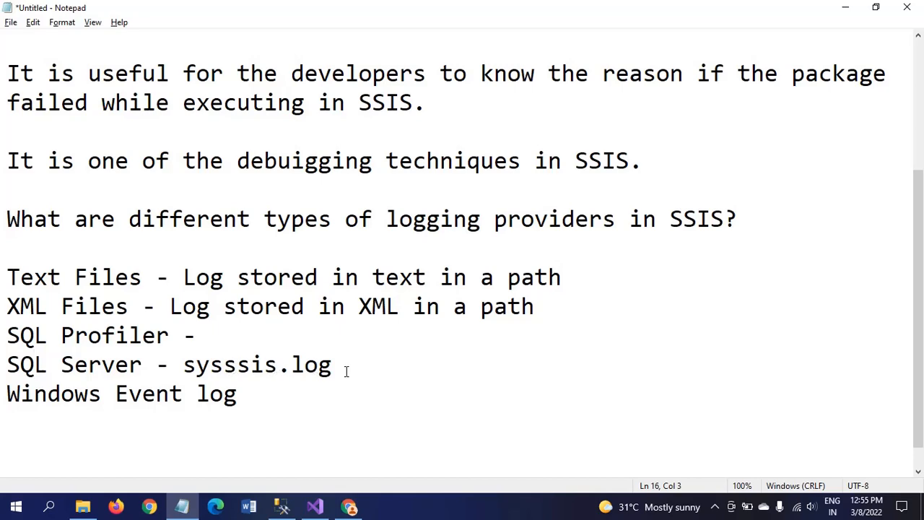
pyautogui.hotkey('alt', 'Tab')
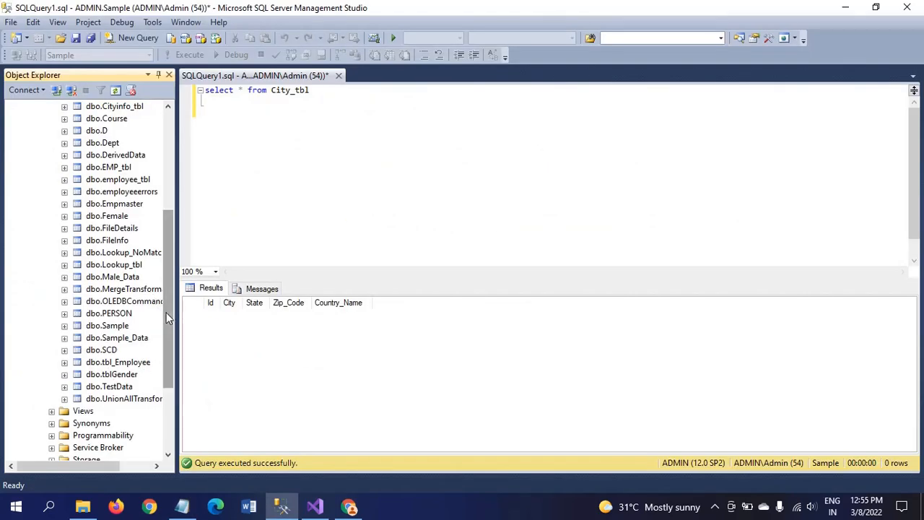
pyautogui.moveTo(168, 308); pyautogui.dragTo(168, 267)
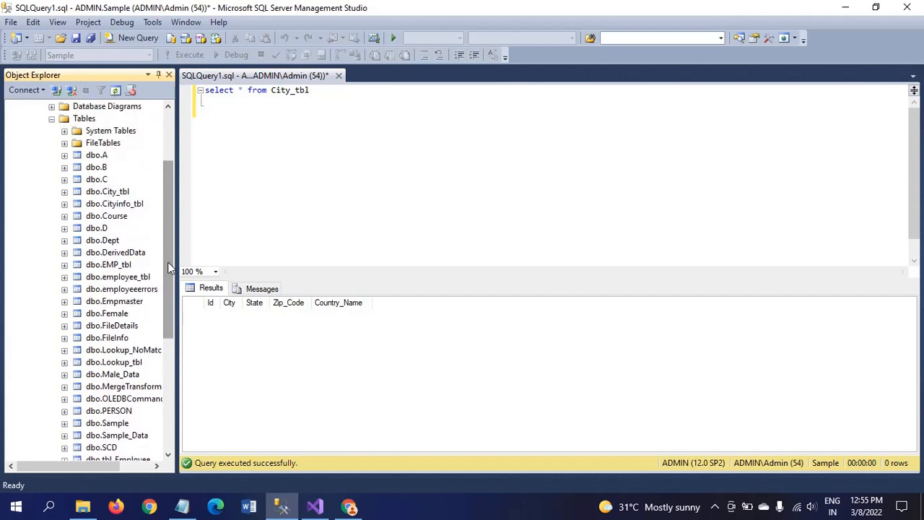
pyautogui.click(64, 130)
pyautogui.hotkey('alt', 'Tab')
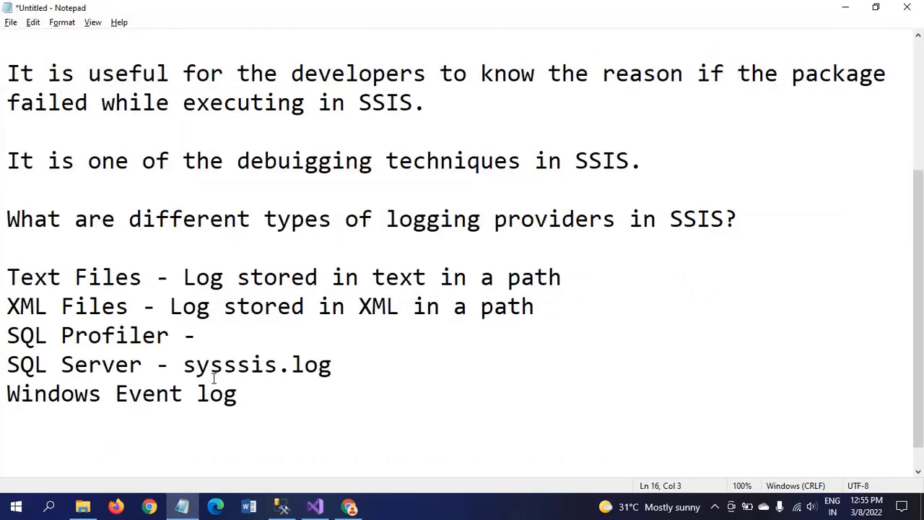
pyautogui.hotkey('alt', 'Tab')
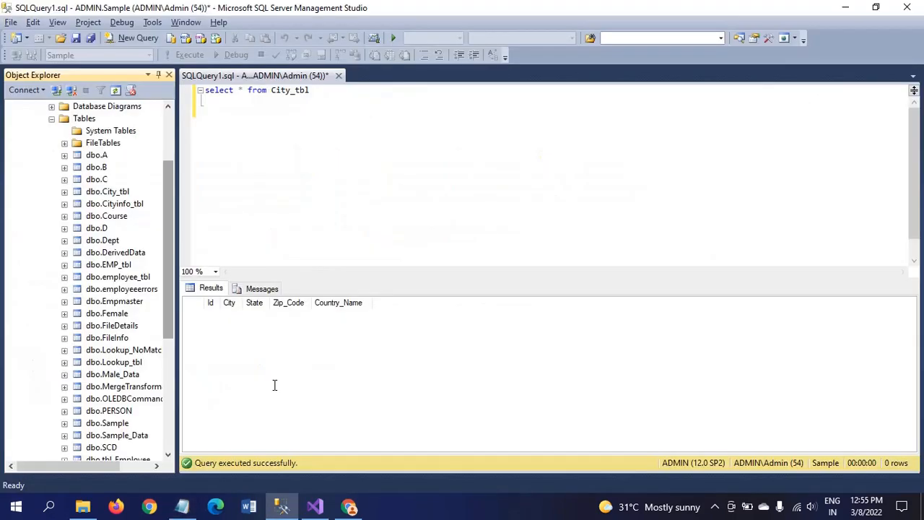
# Step: Switch back to Visual Studio and return to the control flow of Package3.dtsx
pyautogui.click(316, 507)
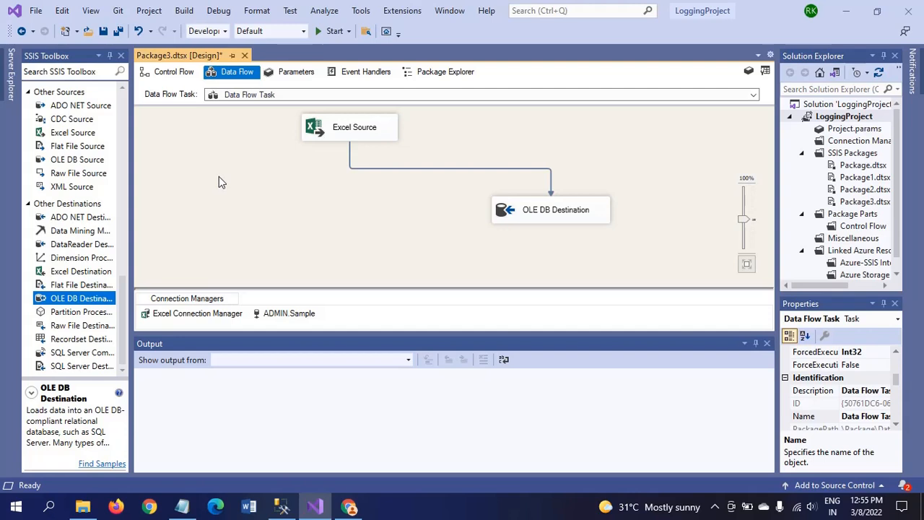
pyautogui.click(173, 72)
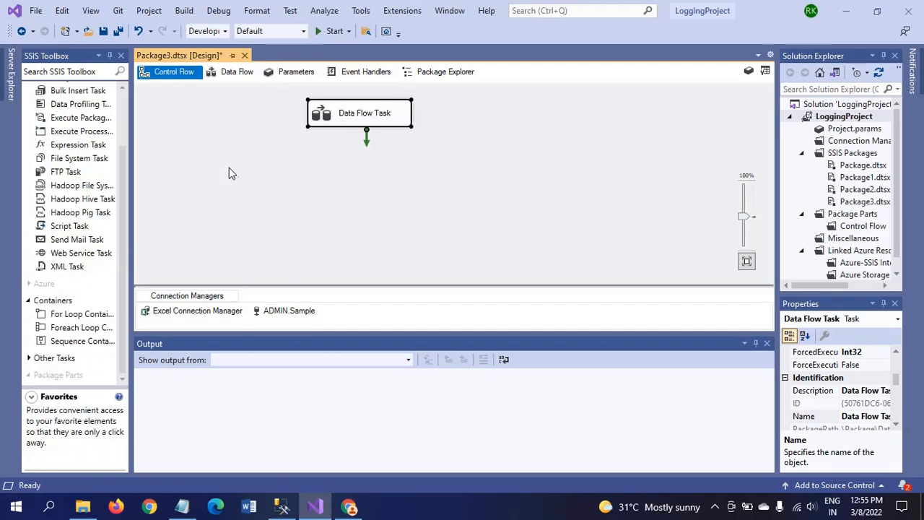
pyautogui.click(237, 72)
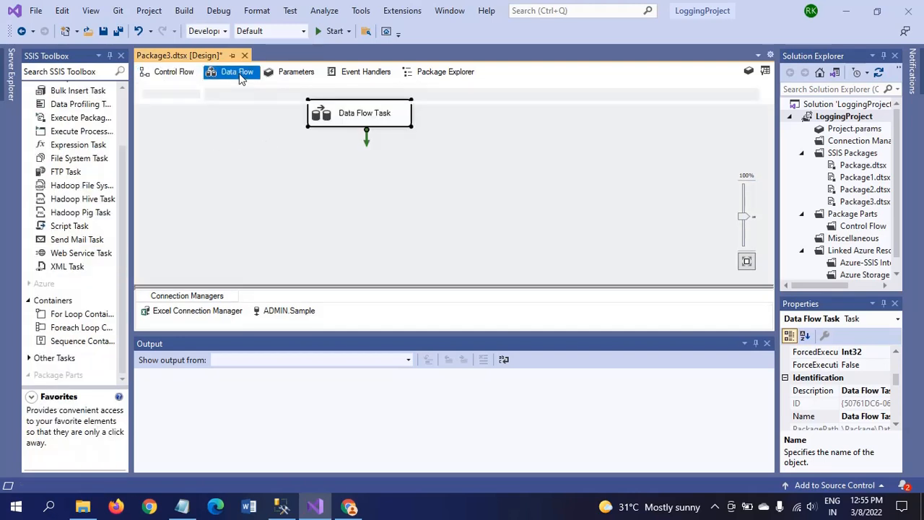
pyautogui.rightClick(243, 183)
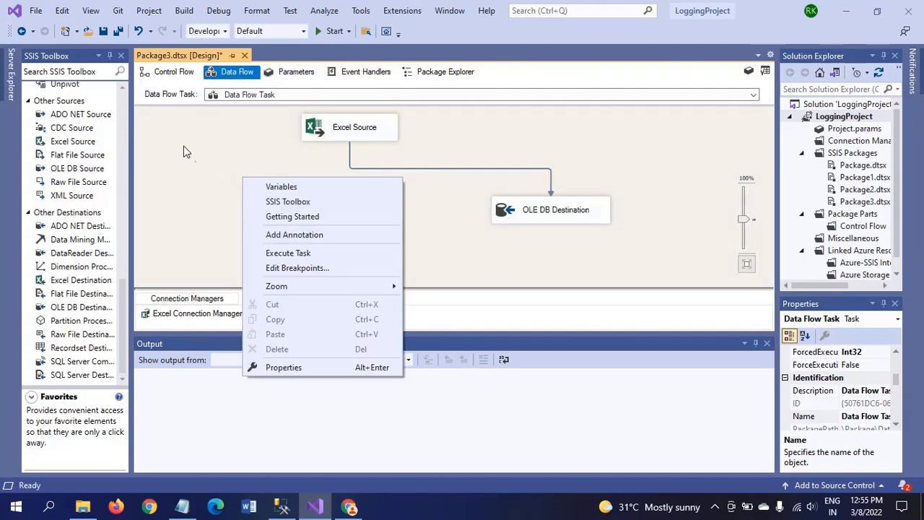
pyautogui.click(171, 74)
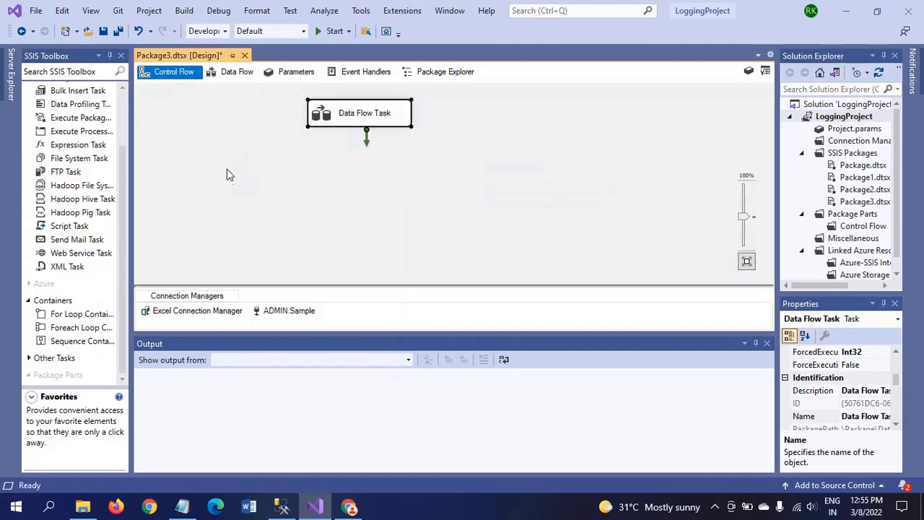
# Step: Open the SSIS logging configuration of Package3, look through the log provider types, and enable logging for the Package3 container
pyautogui.click(227, 171)
pyautogui.rightClick(227, 171)
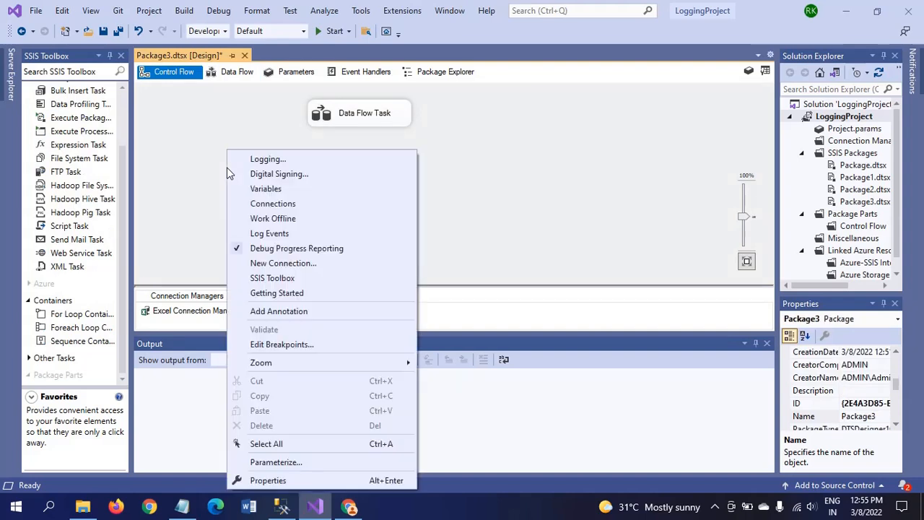
pyautogui.click(265, 160)
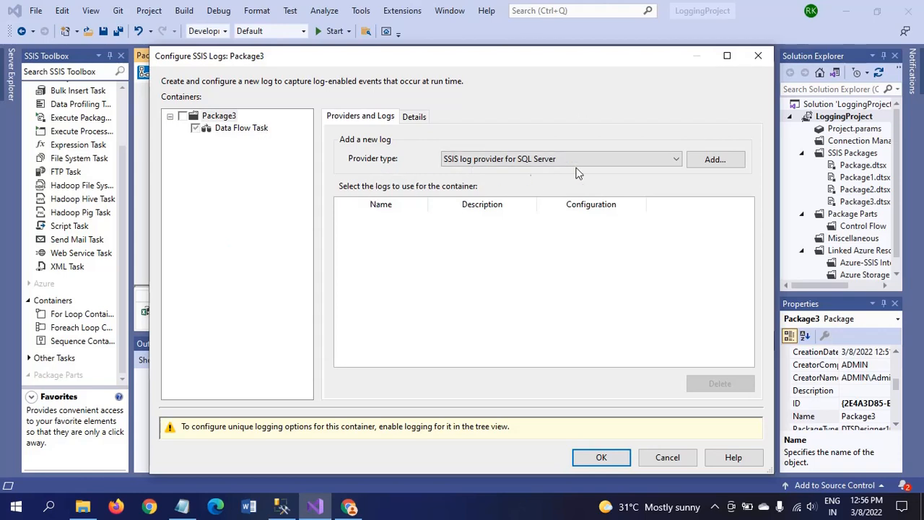
pyautogui.click(675, 159)
pyautogui.click(675, 159)
pyautogui.click(675, 159)
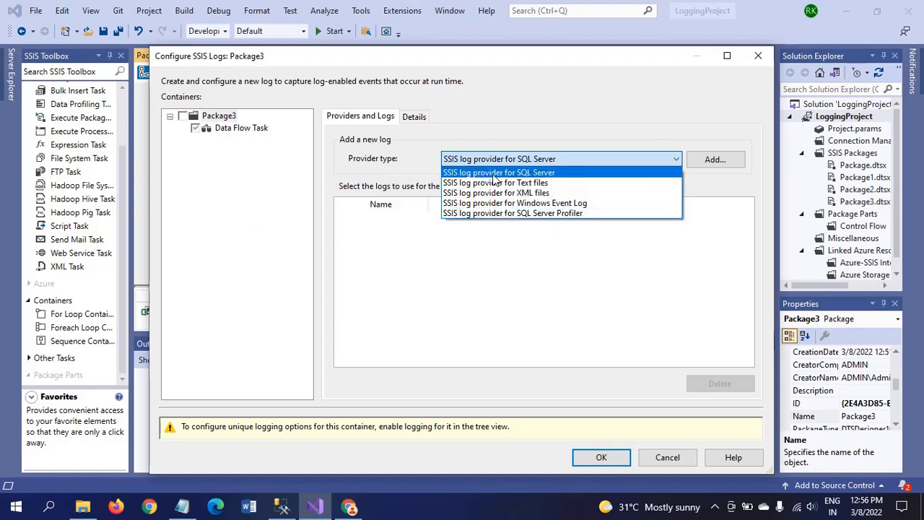
pyautogui.click(215, 234)
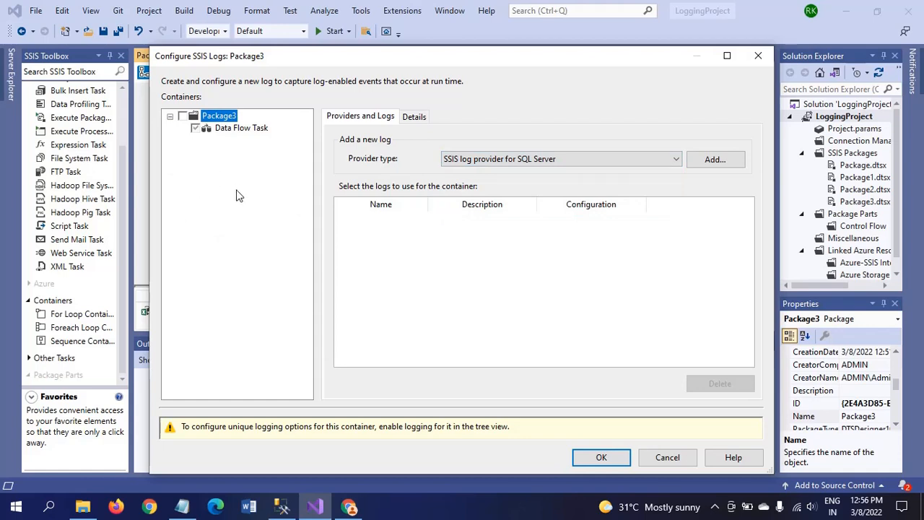
pyautogui.click(184, 117)
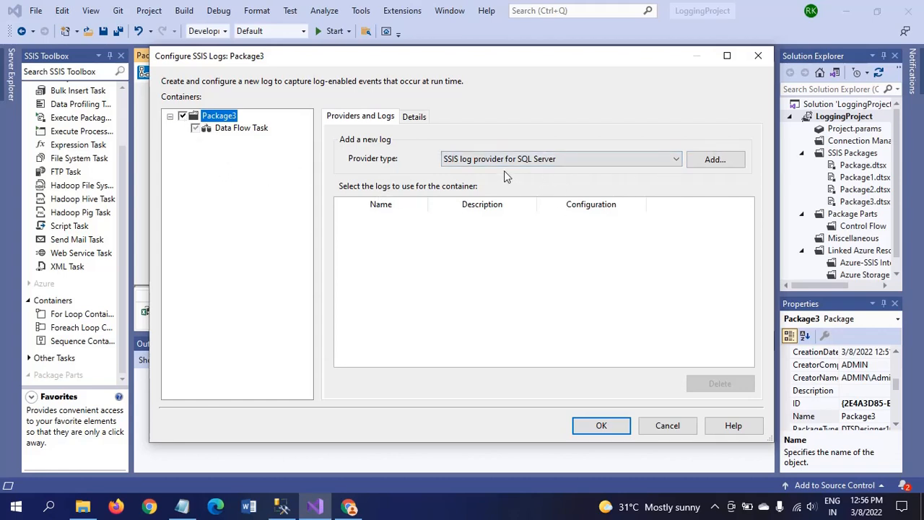
# Step: Add an SSIS log provider for SQL Server, enable it for the package, and configure it to use the ADMIN.Sample connection
pyautogui.click(716, 165)
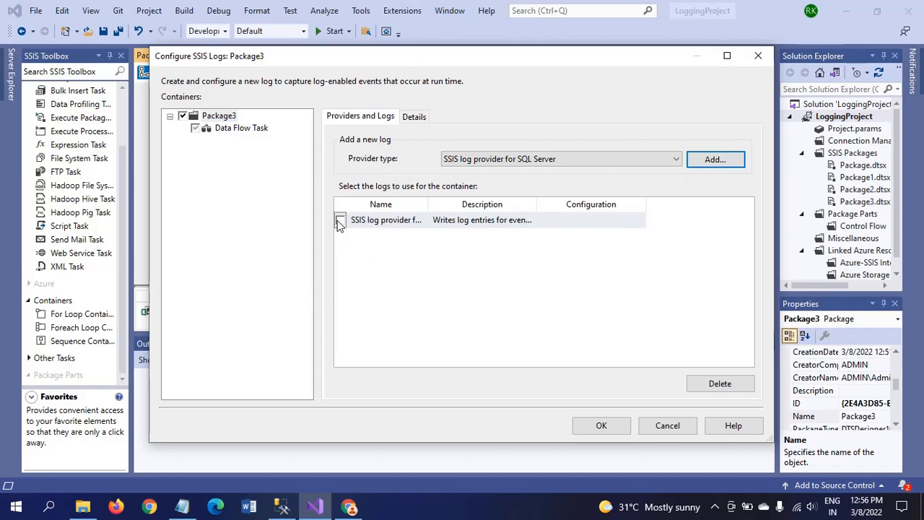
pyautogui.click(340, 221)
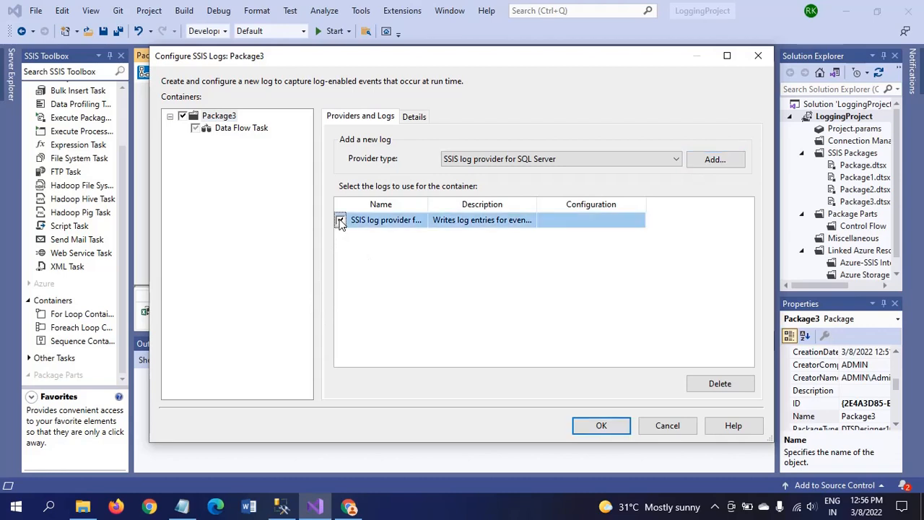
pyautogui.click(612, 225)
pyautogui.click(640, 221)
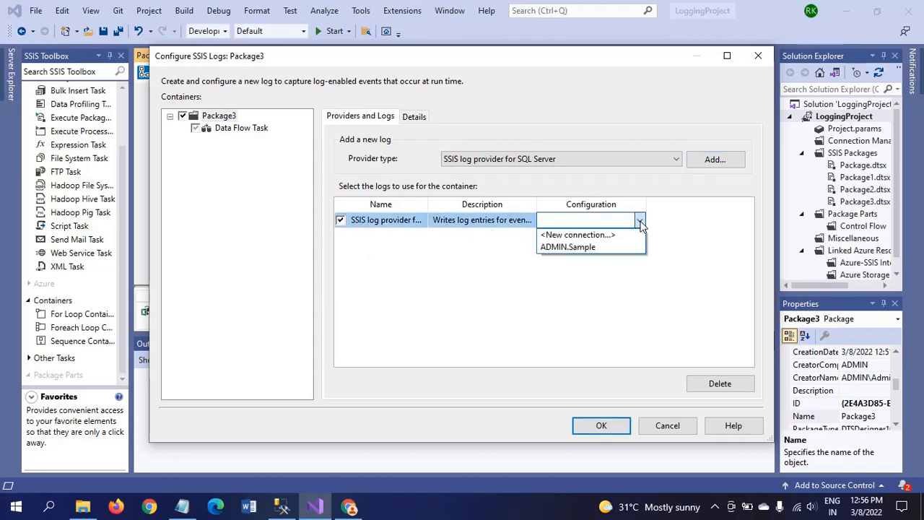
pyautogui.click(577, 246)
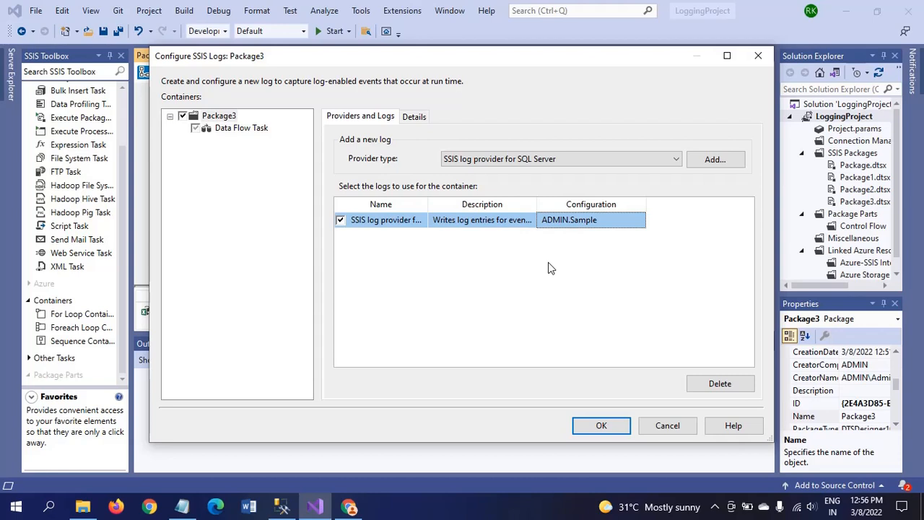
# Step: Add and enable an SSIS log provider for Text files, deleting the duplicate entry so only one is listed
pyautogui.click(675, 159)
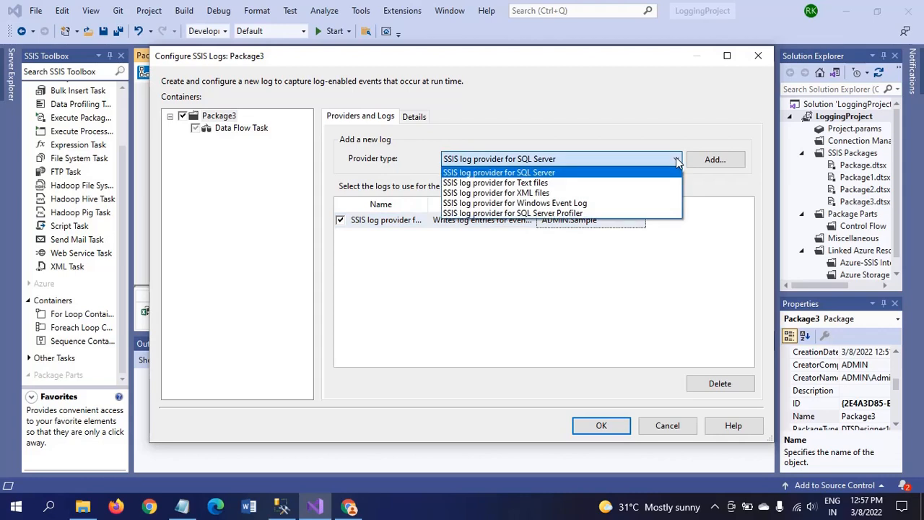
pyautogui.click(591, 189)
pyautogui.doubleClick(713, 160)
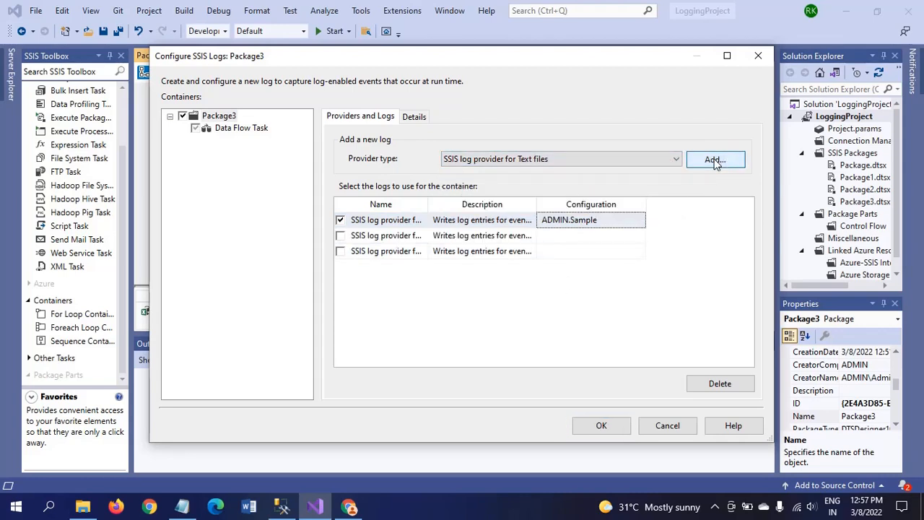
pyautogui.click(340, 251)
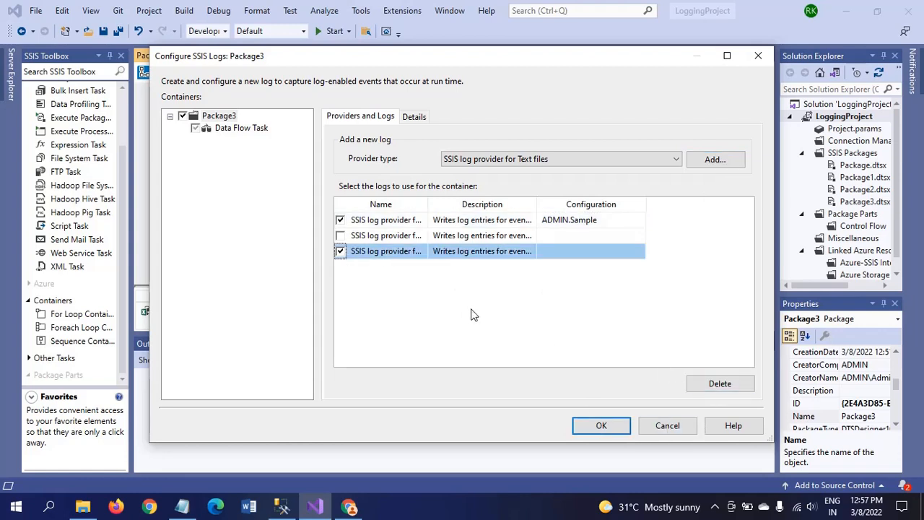
pyautogui.click(718, 383)
pyautogui.click(345, 239)
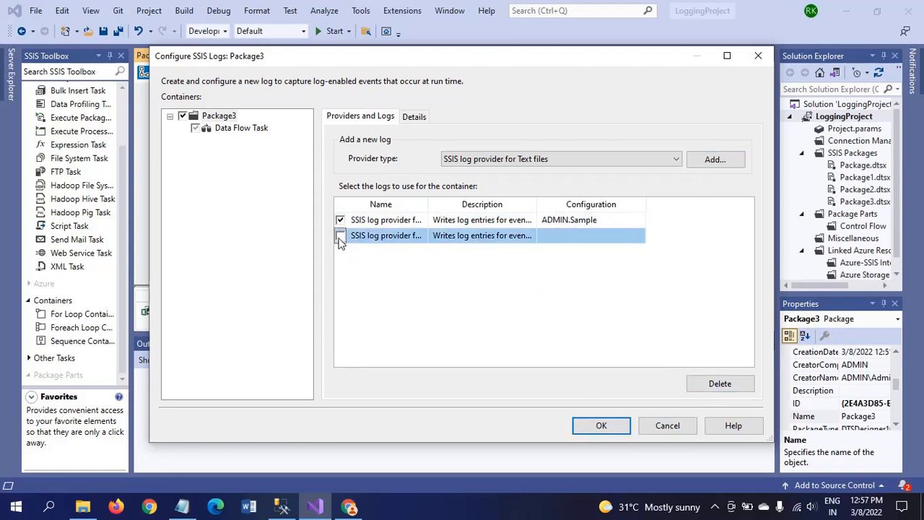
pyautogui.click(340, 236)
pyautogui.moveTo(426, 203); pyautogui.dragTo(476, 201)
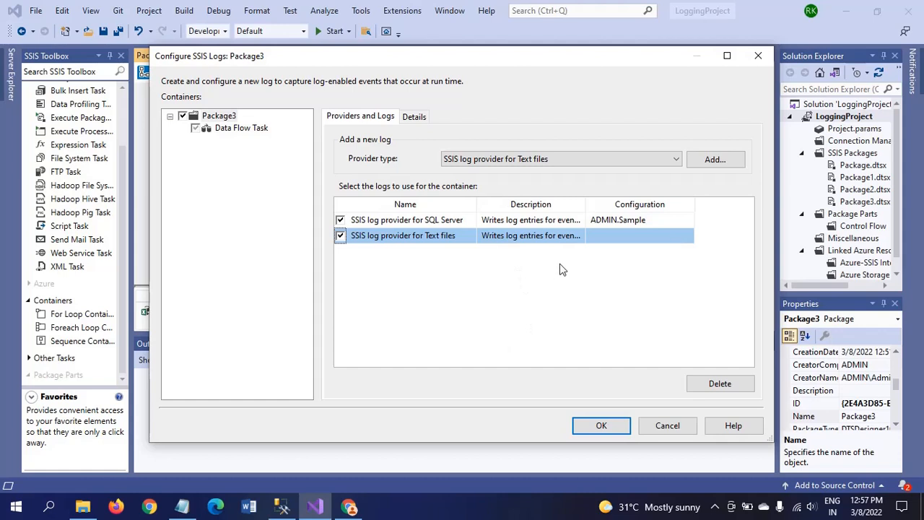
# Step: Configure the text file log provider with a new file connection of usage type Create file, pointing to D:\Files\log.txt
pyautogui.click(624, 236)
pyautogui.click(687, 236)
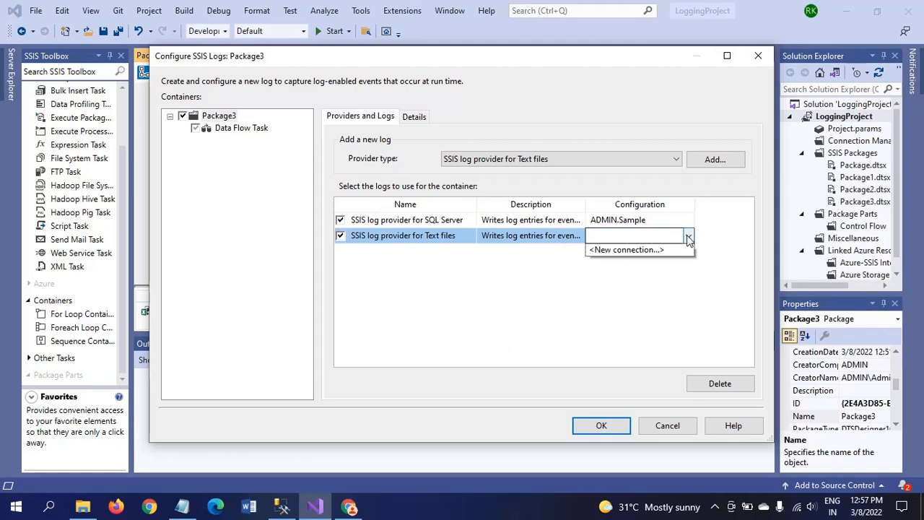
pyautogui.click(687, 240)
pyautogui.click(688, 239)
pyautogui.click(687, 239)
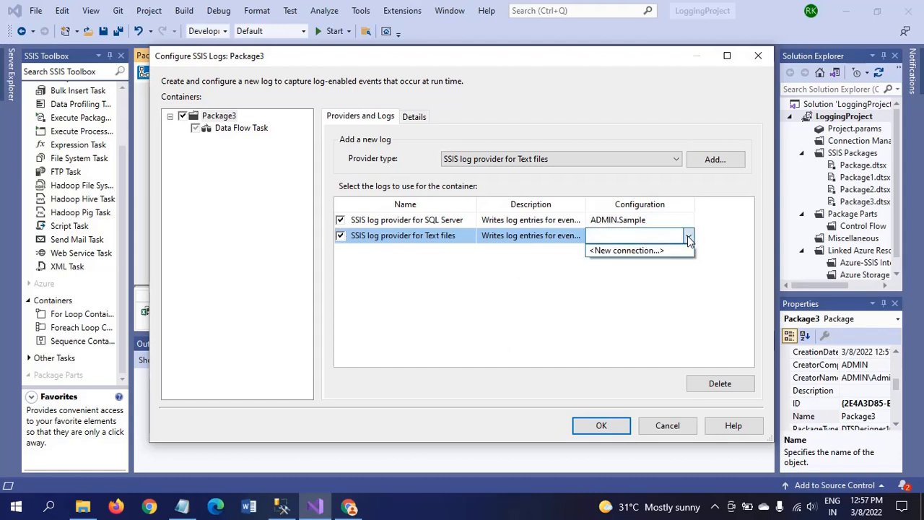
pyautogui.click(642, 251)
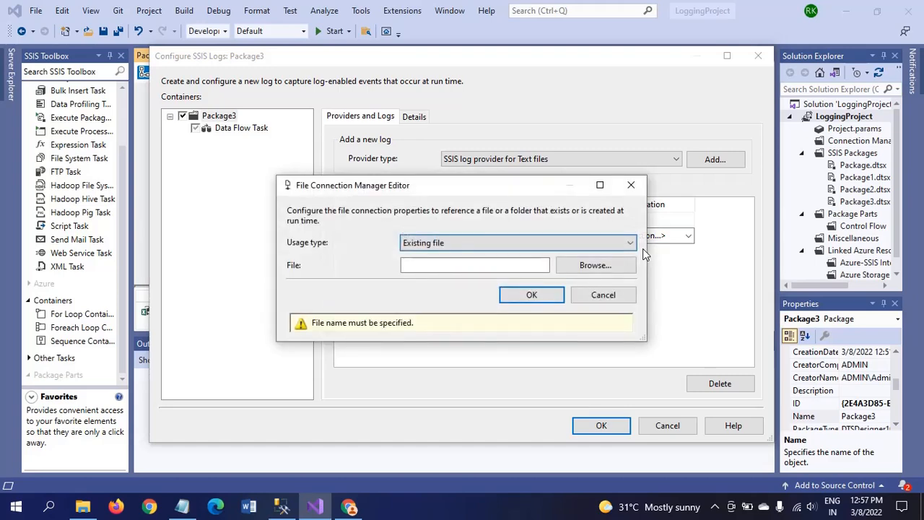
pyautogui.click(630, 244)
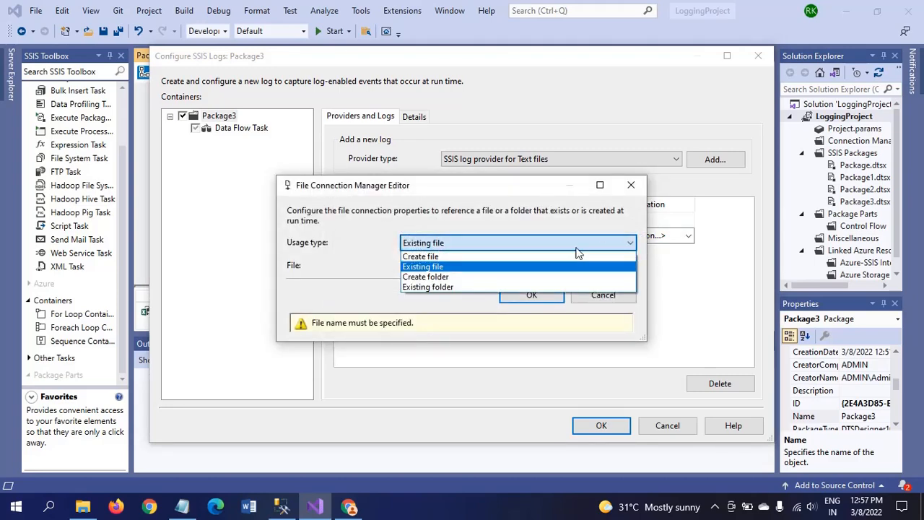
pyautogui.click(490, 258)
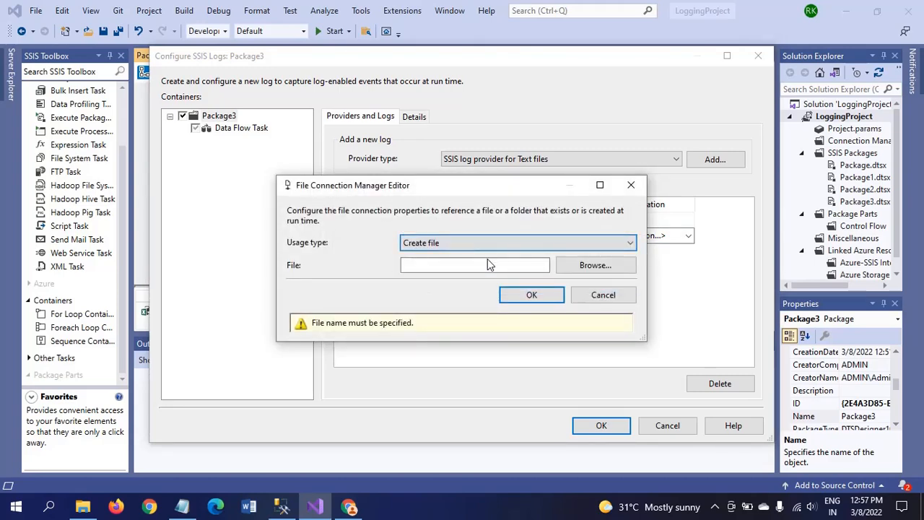
pyautogui.click(594, 265)
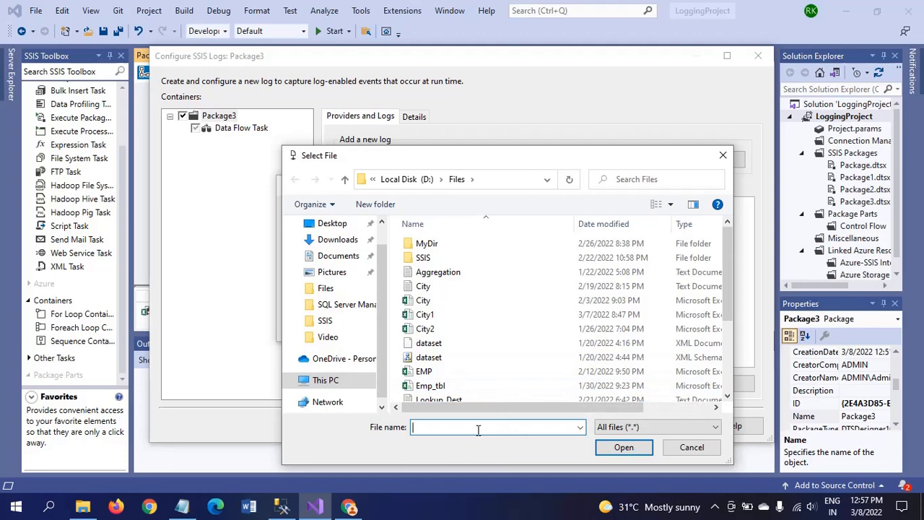
pyautogui.write('log.txt')
pyautogui.click(622, 448)
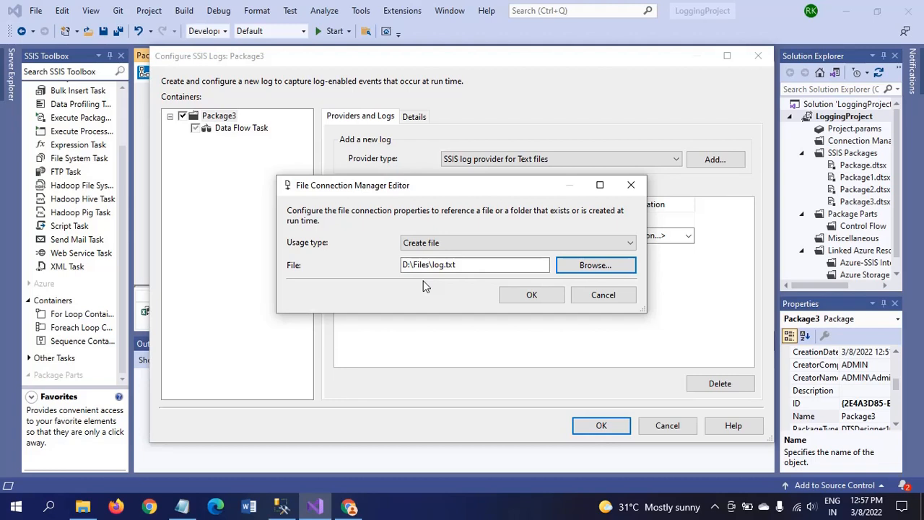
pyautogui.click(528, 301)
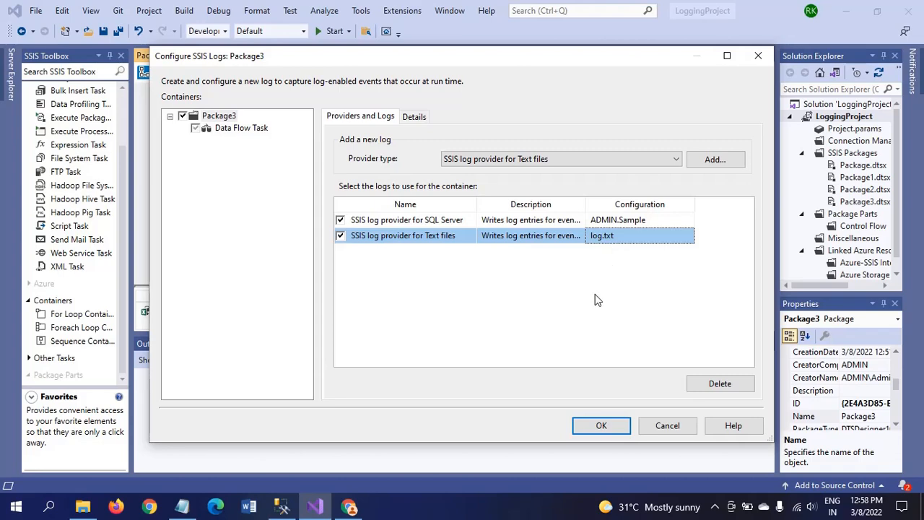
# Step: Select the OnError, OnPostExecute, OnPreExecute and OnWarning events for logging and accept the SSIS log configuration
pyautogui.click(414, 117)
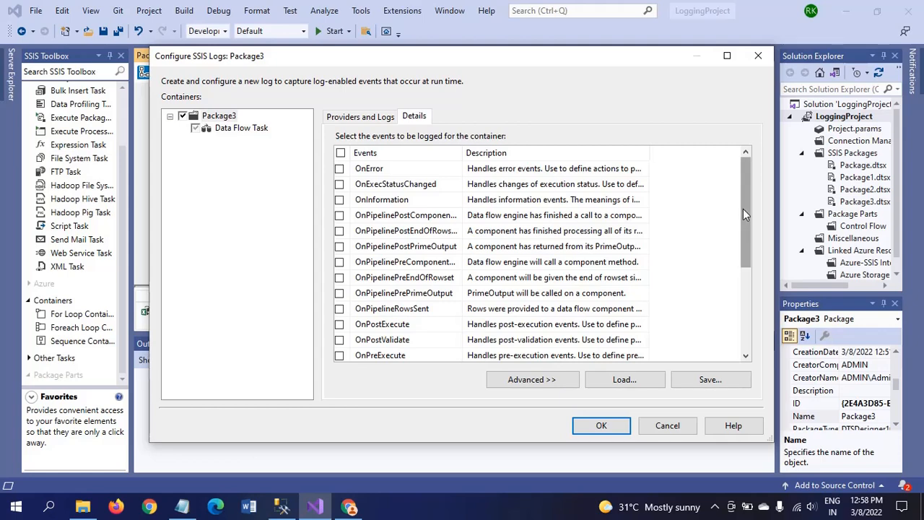
pyautogui.moveTo(742, 208)
pyautogui.mouseDown()
pyautogui.moveTo(744, 240)
pyautogui.moveTo(744, 203)
pyautogui.mouseUp()
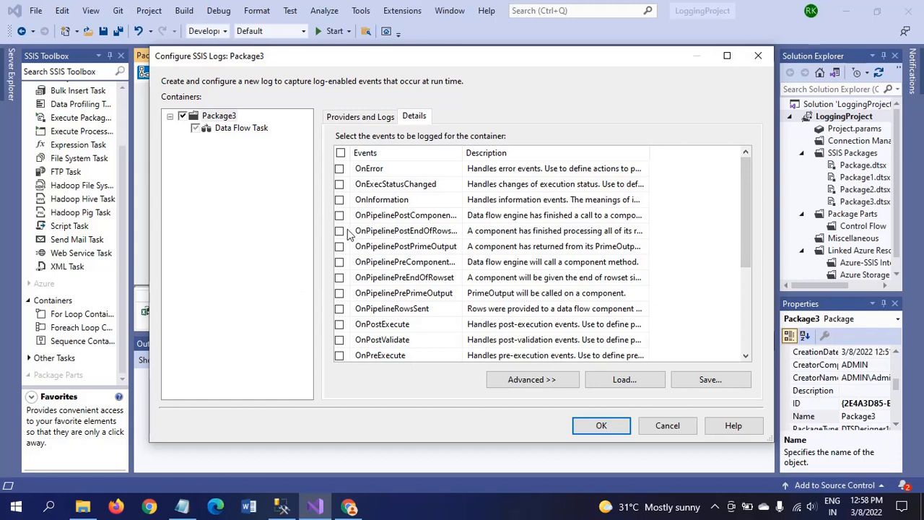
pyautogui.click(340, 170)
pyautogui.click(338, 324)
pyautogui.scroll(-1, 341, 328)
pyautogui.click(338, 308)
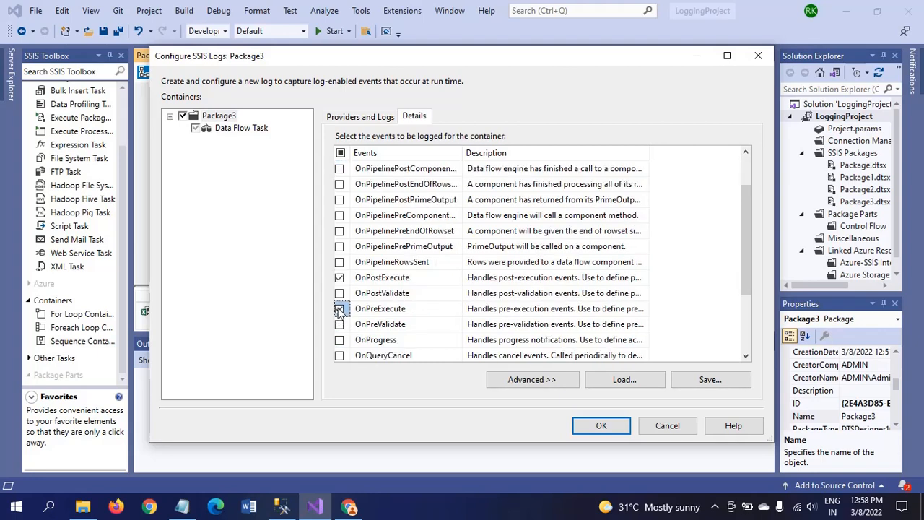
pyautogui.scroll(-2, 393, 326)
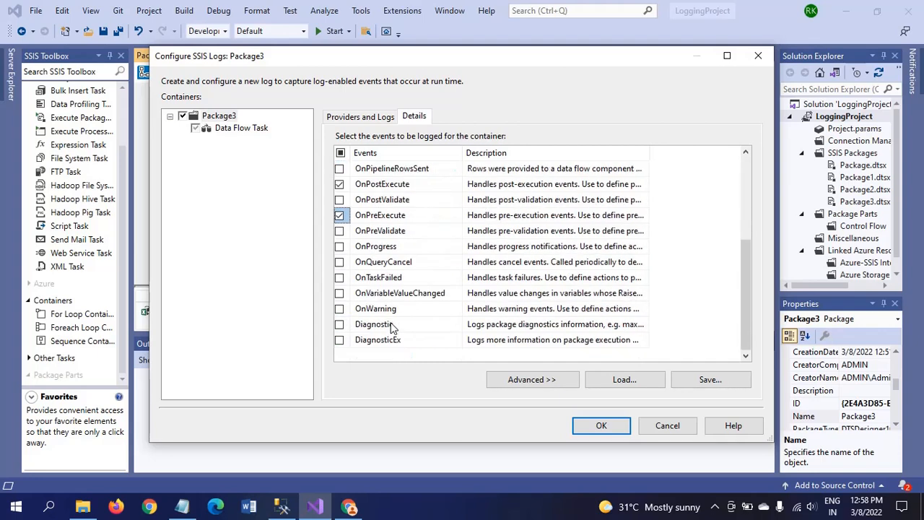
pyautogui.click(339, 308)
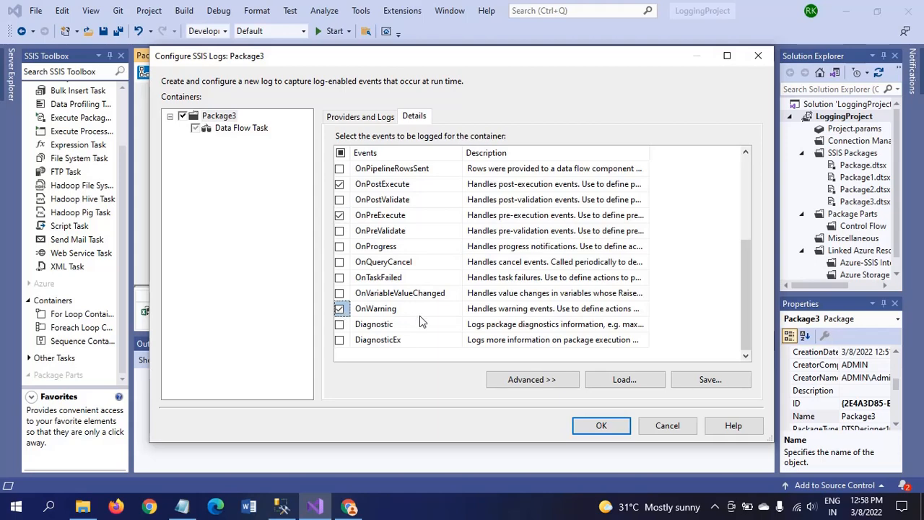
pyautogui.scroll(3, 420, 315)
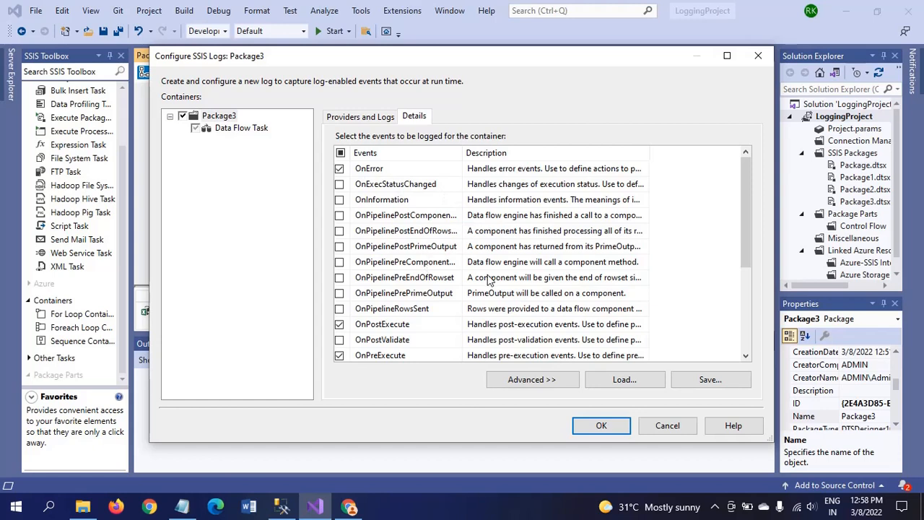
pyautogui.click(604, 425)
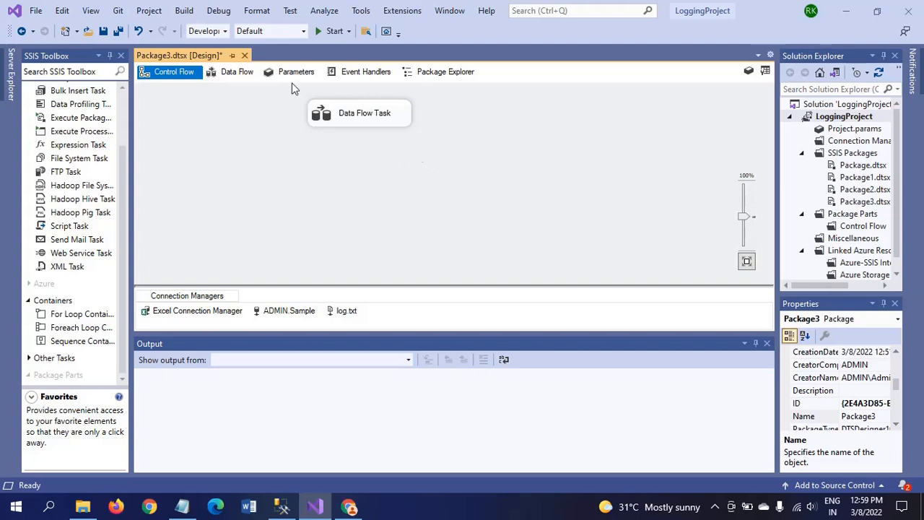
# Step: Switch to SQL Server Management Studio to check the Sample database's tables before execution, and return to Visual Studio
pyautogui.hotkey('alt', 'Tab')
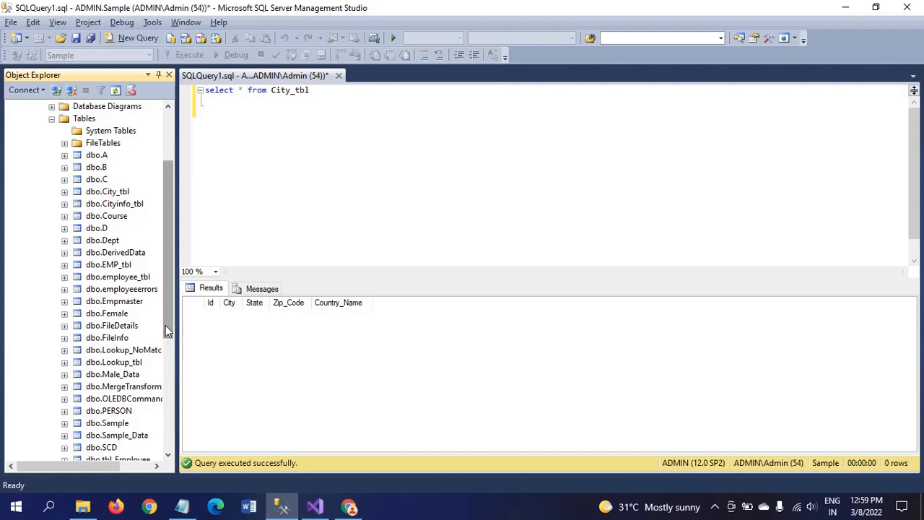
pyautogui.moveTo(166, 331)
pyautogui.mouseDown()
pyautogui.moveTo(167, 356)
pyautogui.moveTo(166, 329)
pyautogui.mouseUp()
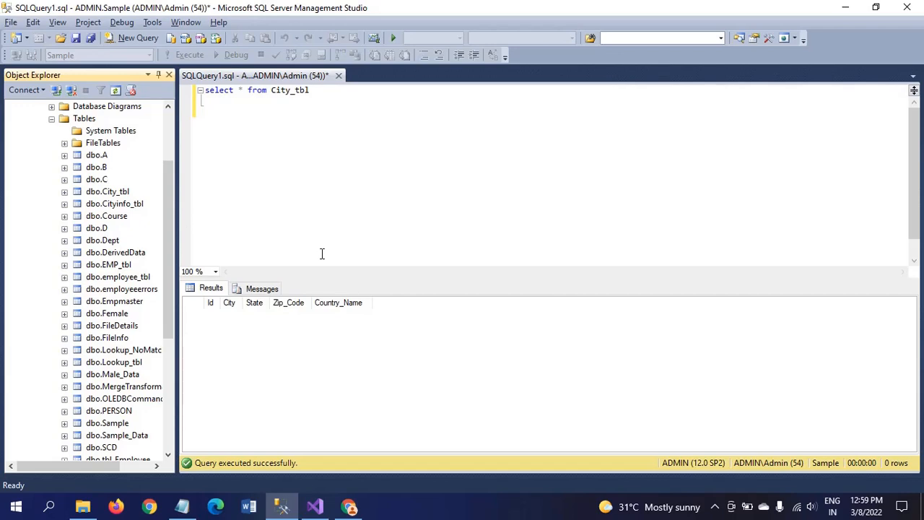
pyautogui.hotkey('alt', 'Tab')
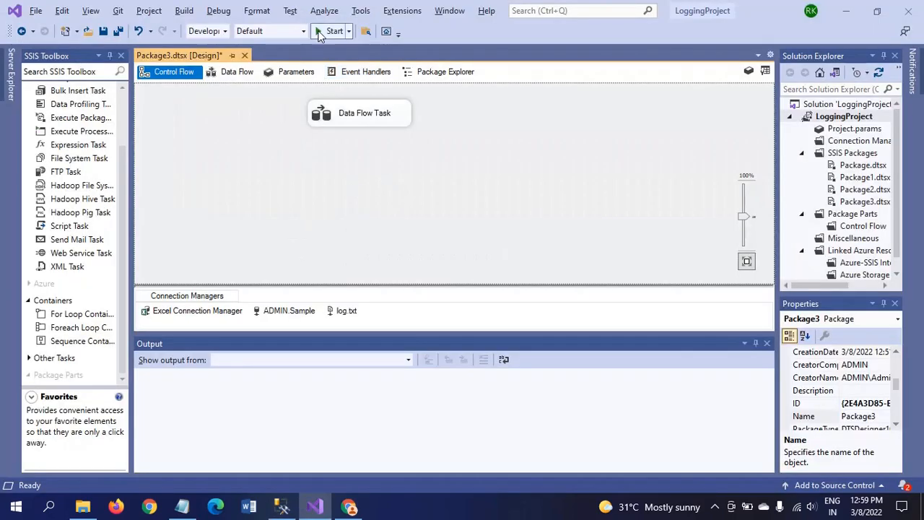
# Step: Run Package3.dtsx, wait for its execution to complete, and stop debugging
pyautogui.click(319, 32)
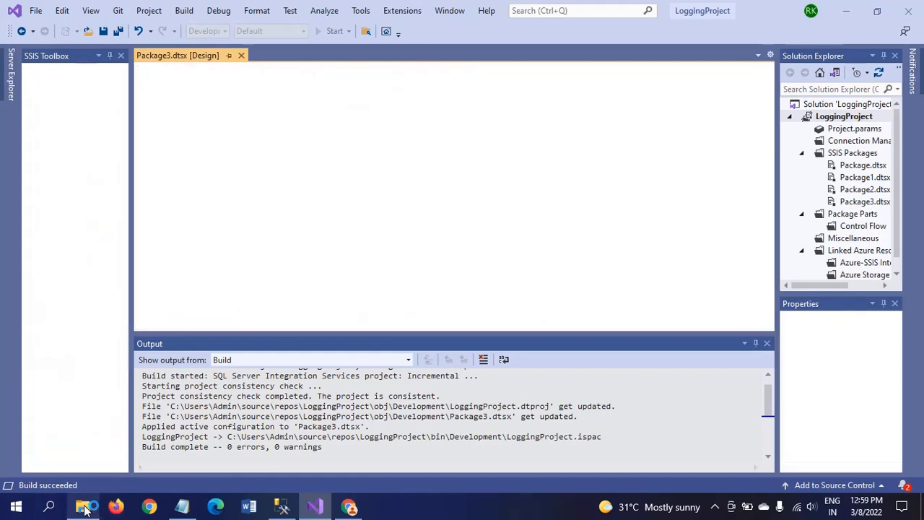
pyautogui.moveTo(85, 509)
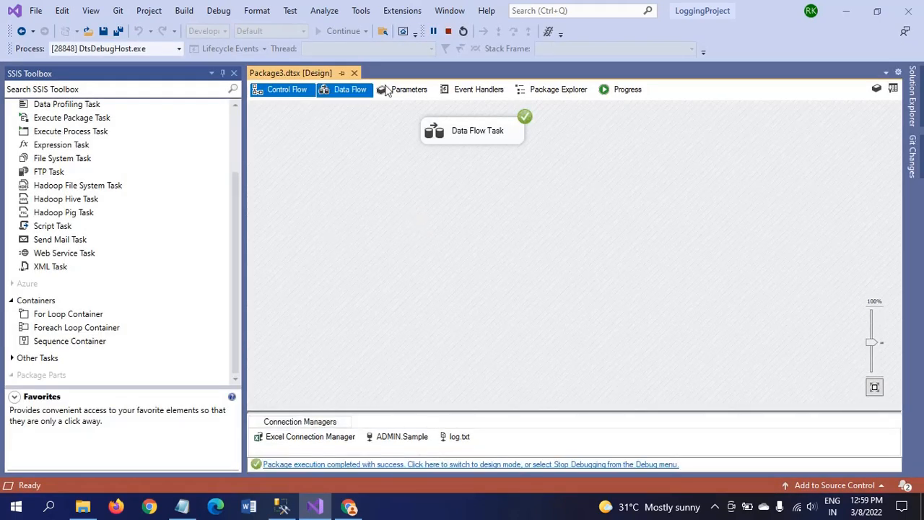
pyautogui.click(448, 31)
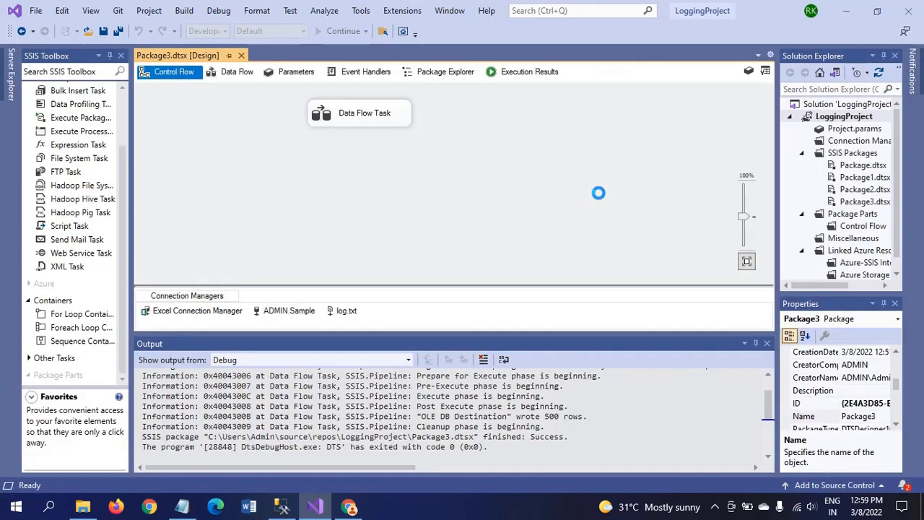
# Step: View Package3's data flow, switch to SQL Server Management Studio, and execute the select query on City_tbl
pyautogui.click(235, 73)
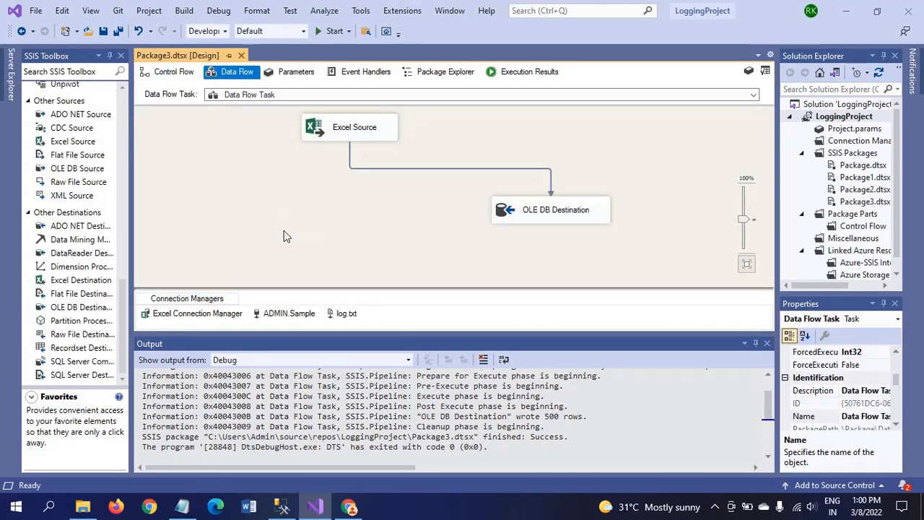
pyautogui.hotkey('alt', 'Tab')
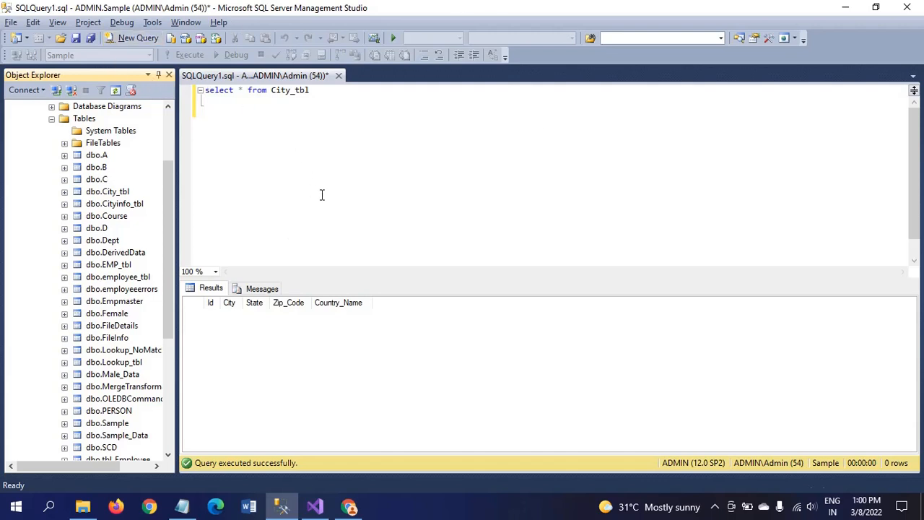
pyautogui.click(354, 152)
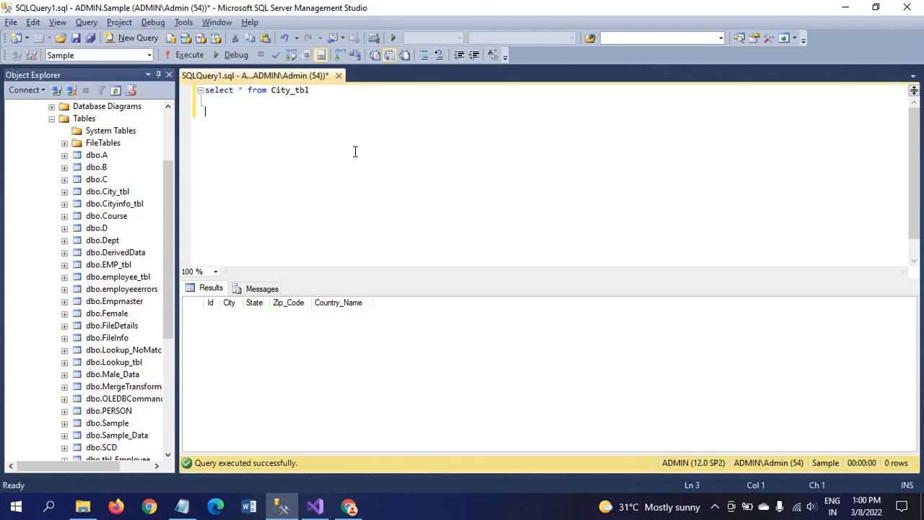
pyautogui.click(183, 55)
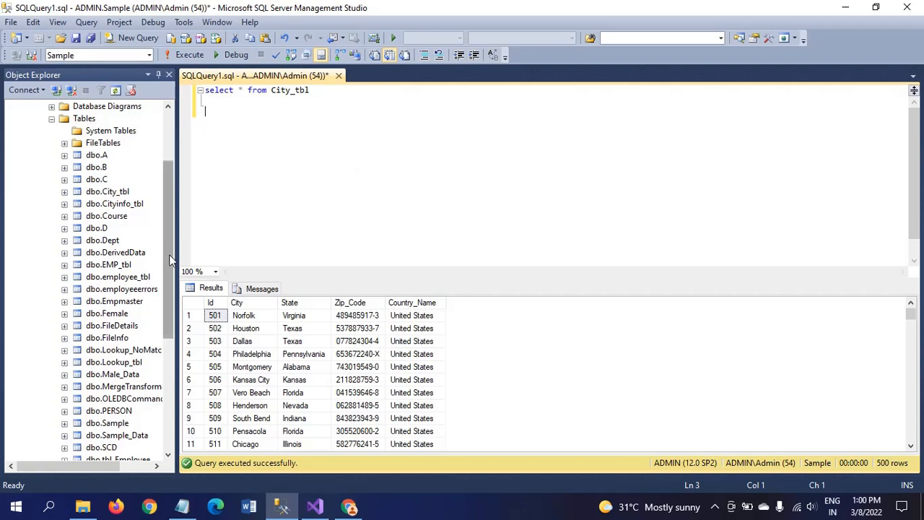
# Step: Refresh the Sample database and expand its Tables folder to find dbo.sysssislog
pyautogui.moveTo(169, 253)
pyautogui.mouseDown()
pyautogui.moveTo(174, 302)
pyautogui.moveTo(178, 247)
pyautogui.mouseUp()
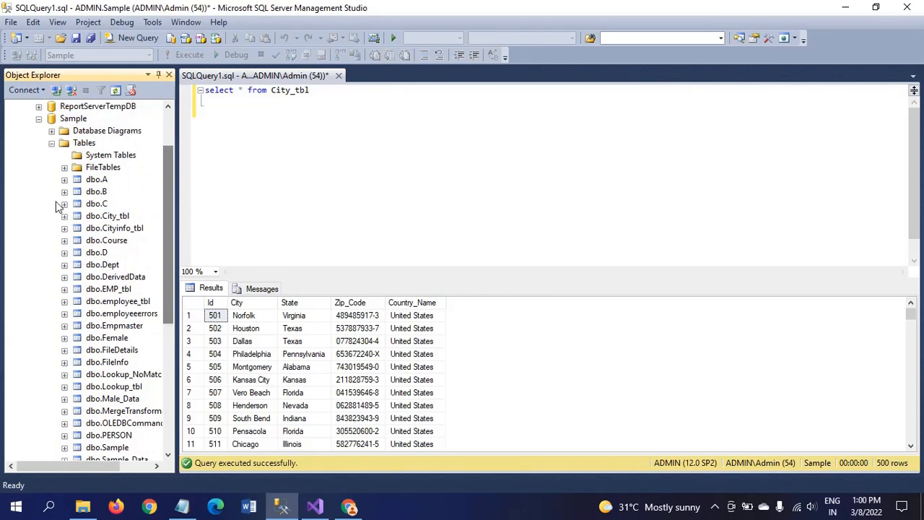
pyautogui.click(71, 122)
pyautogui.rightClick(71, 121)
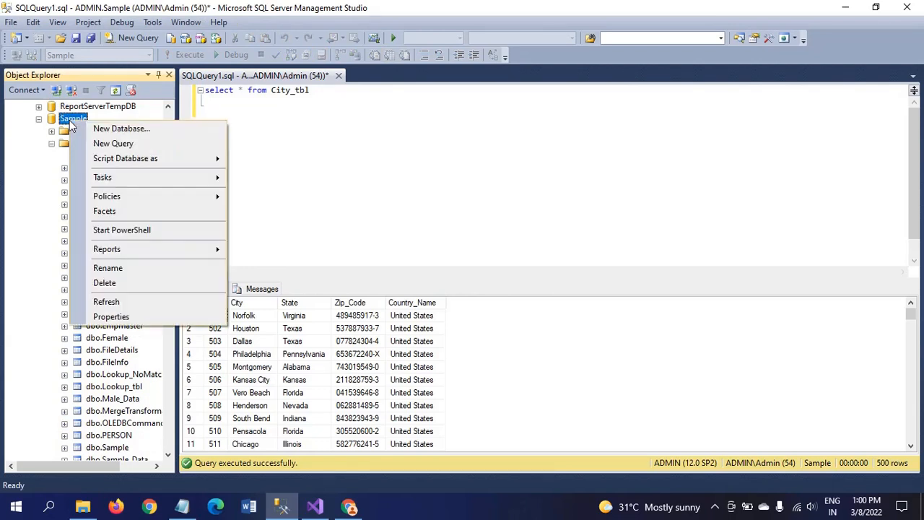
pyautogui.click(120, 299)
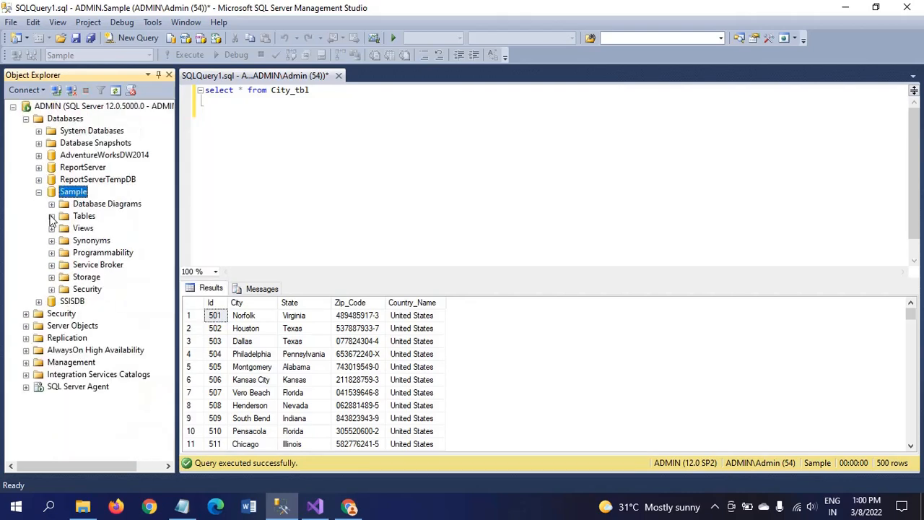
pyautogui.click(51, 217)
pyautogui.click(169, 367)
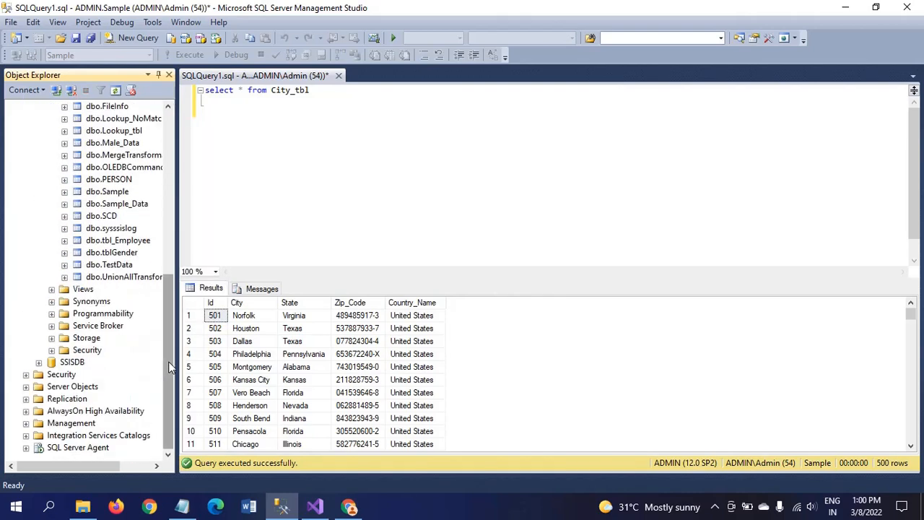
# Step: Select the top 1000 rows of dbo.sysssislog and examine the logged events, sources, times and messages
pyautogui.click(111, 230)
pyautogui.rightClick(110, 228)
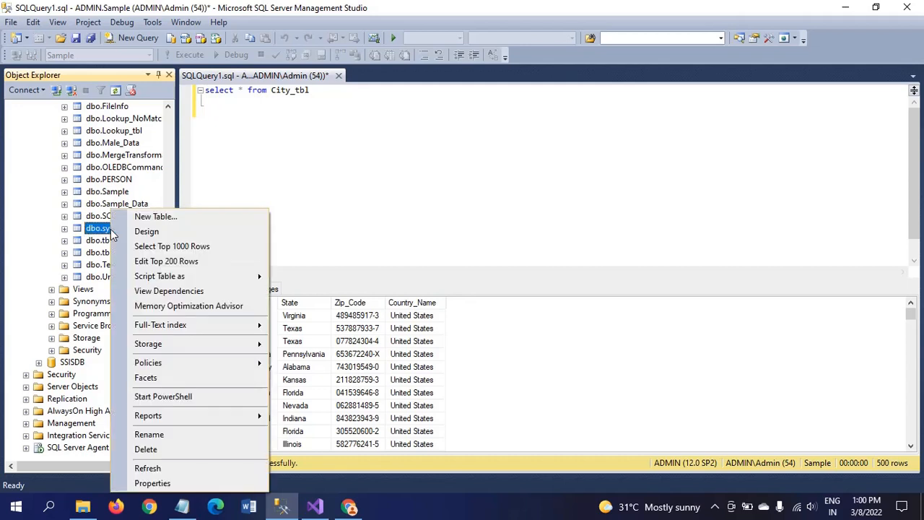
pyautogui.click(150, 250)
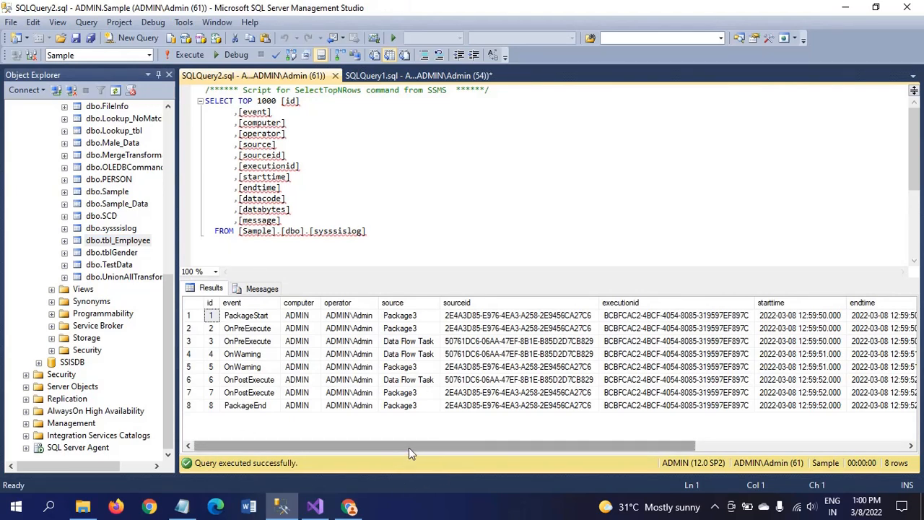
pyautogui.moveTo(409, 447); pyautogui.dragTo(525, 449)
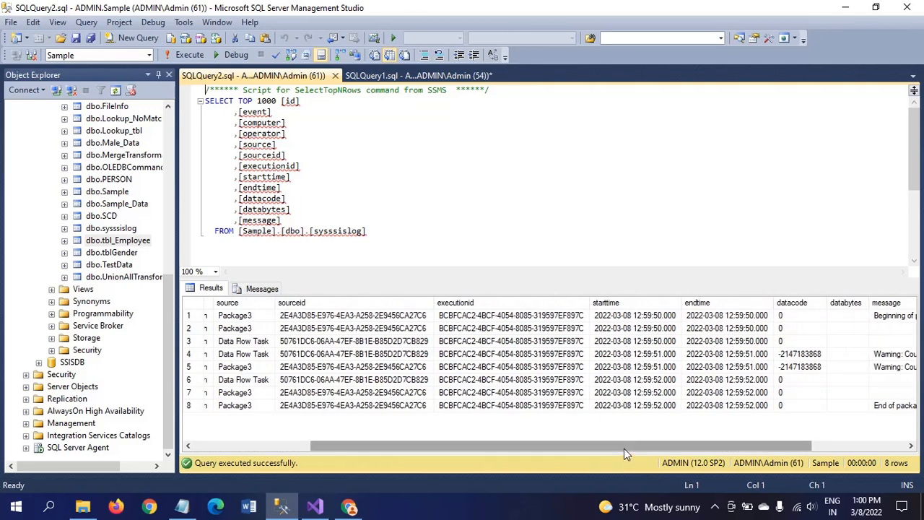
pyautogui.moveTo(623, 448); pyautogui.dragTo(473, 452)
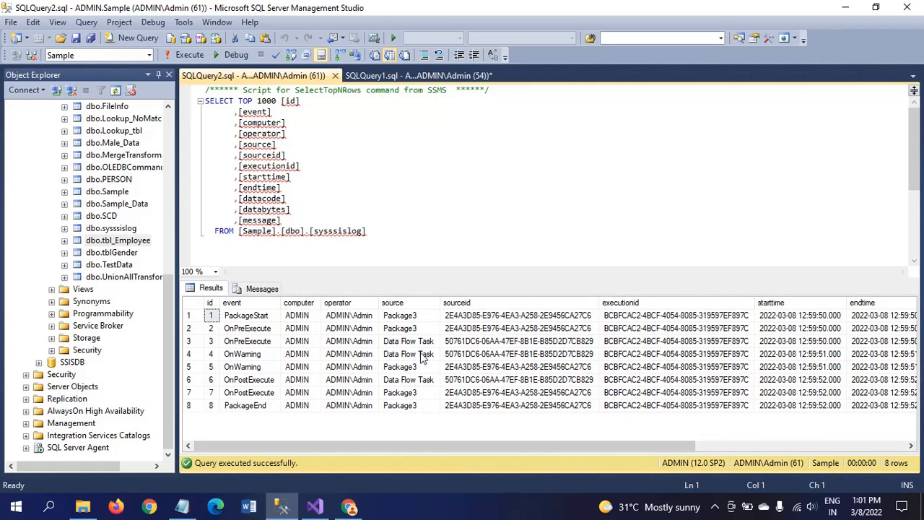
pyautogui.click(409, 317)
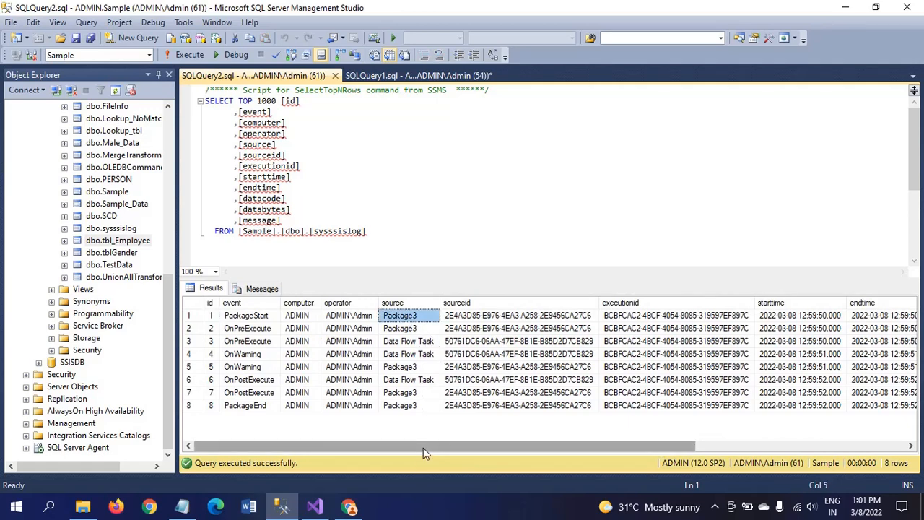
pyautogui.moveTo(423, 448); pyautogui.dragTo(623, 445)
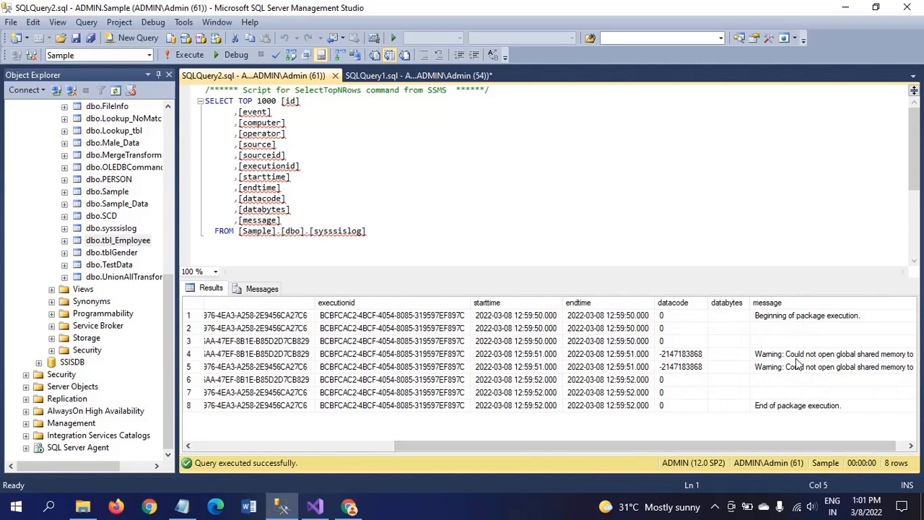
pyautogui.moveTo(772, 451); pyautogui.dragTo(537, 446)
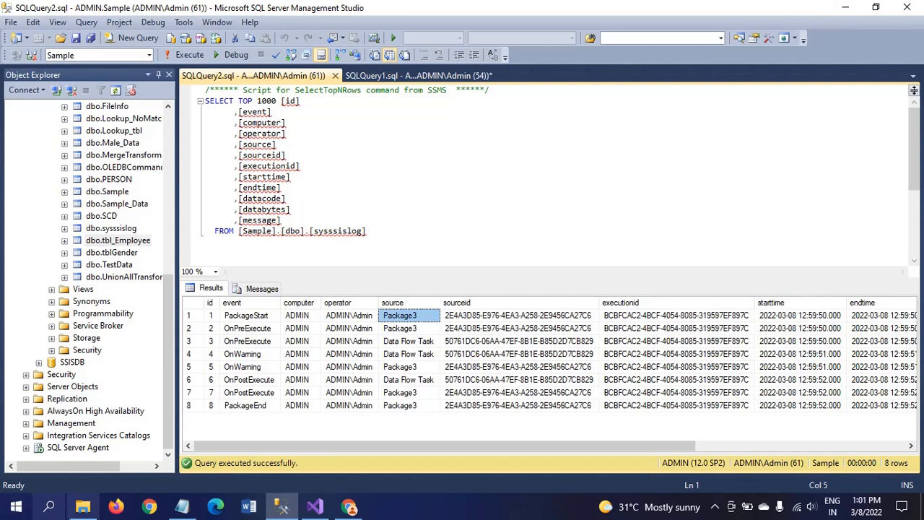
# Step: Open the log text file from the D:\Files folder, read through its logged events, and close it
pyautogui.click(82, 508)
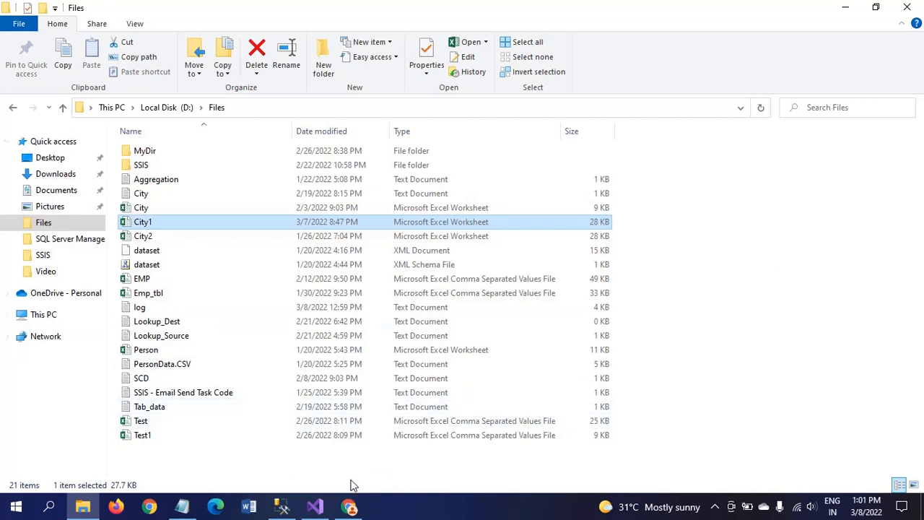
pyautogui.doubleClick(130, 308)
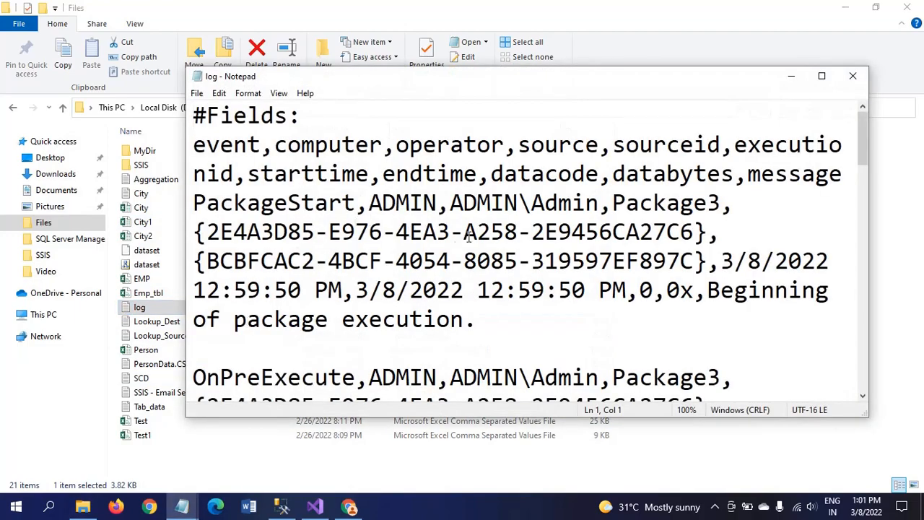
pyautogui.click(821, 76)
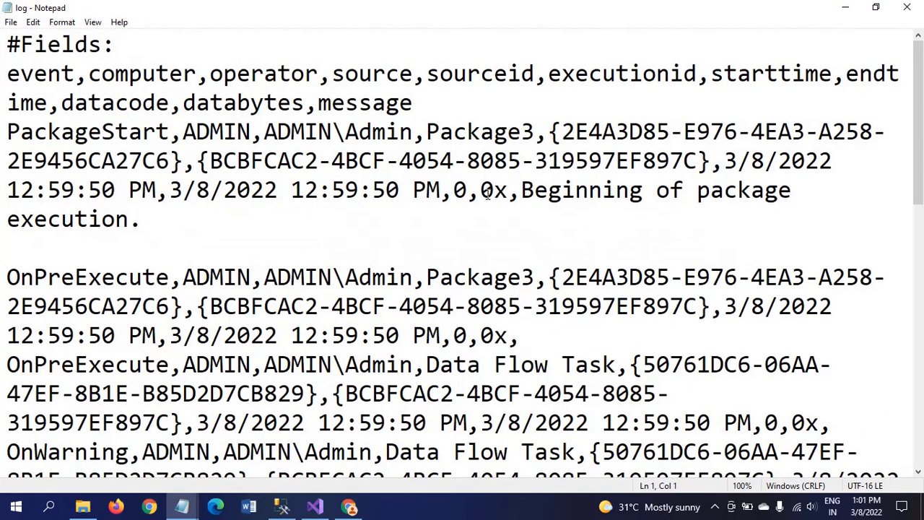
pyautogui.click(395, 212)
pyautogui.scroll(-6, 381, 218)
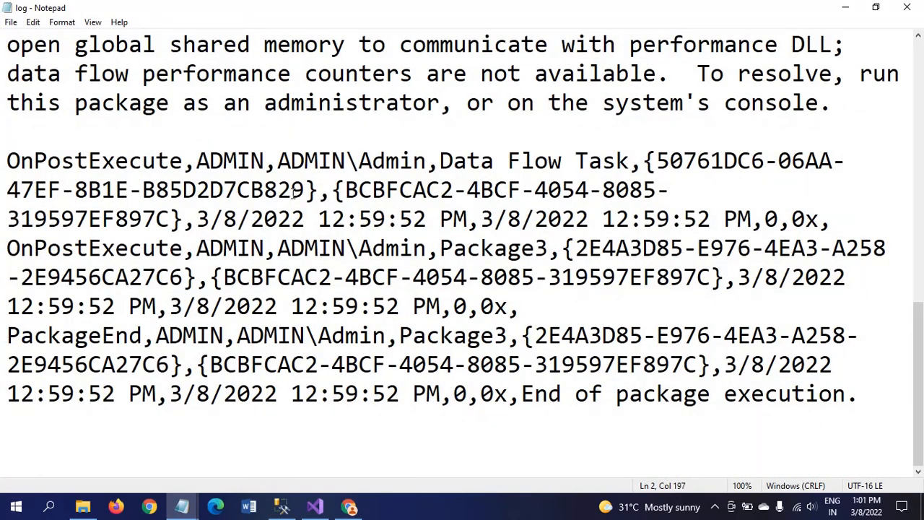
pyautogui.click(908, 10)
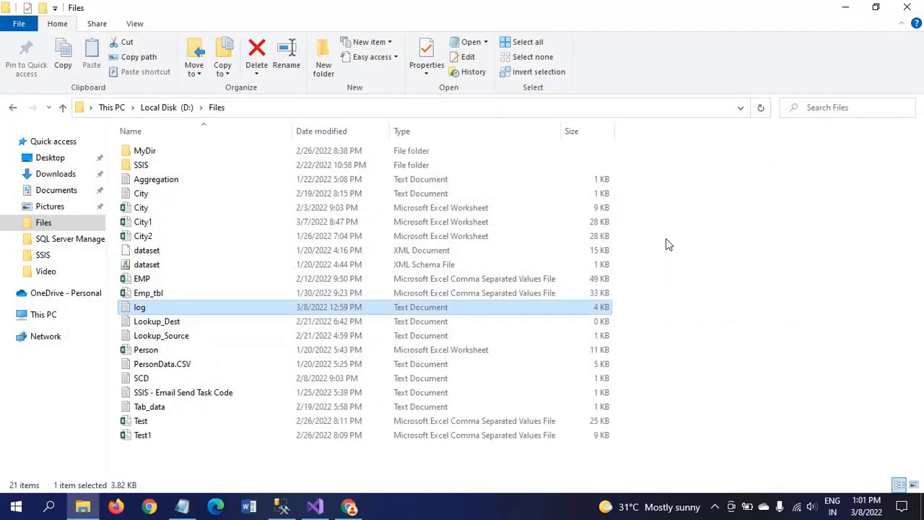
# Step: Switch back to Visual Studio and show the control flow of Package3.dtsx
pyautogui.hotkey('alt', 'Tab')
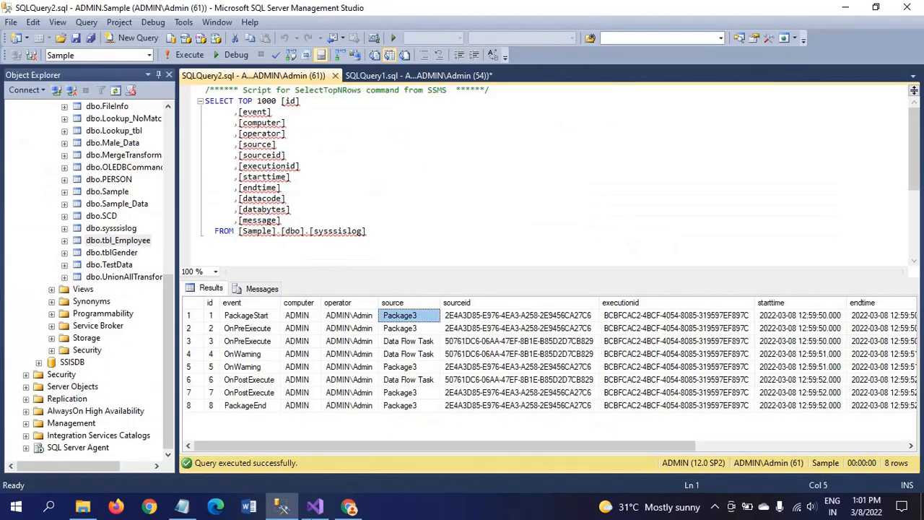
pyautogui.click(318, 509)
pyautogui.click(168, 72)
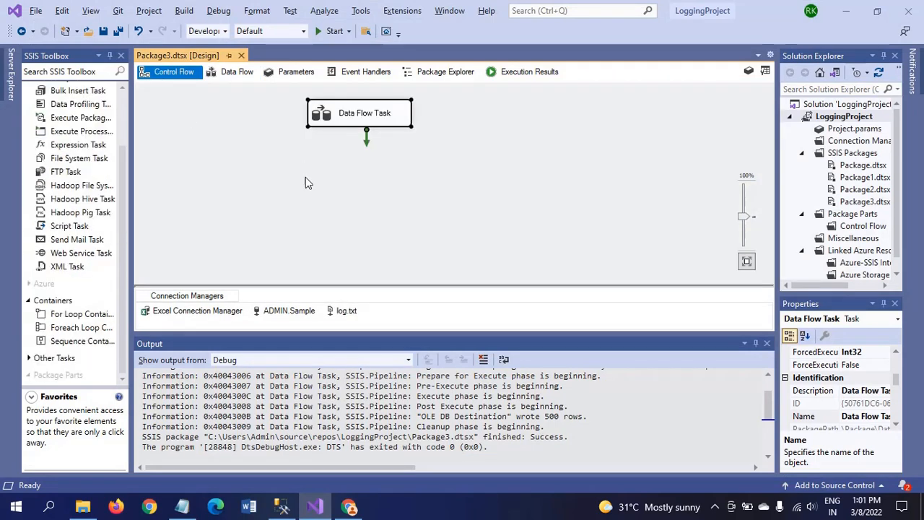
pyautogui.moveTo(351, 119); pyautogui.dragTo(397, 169)
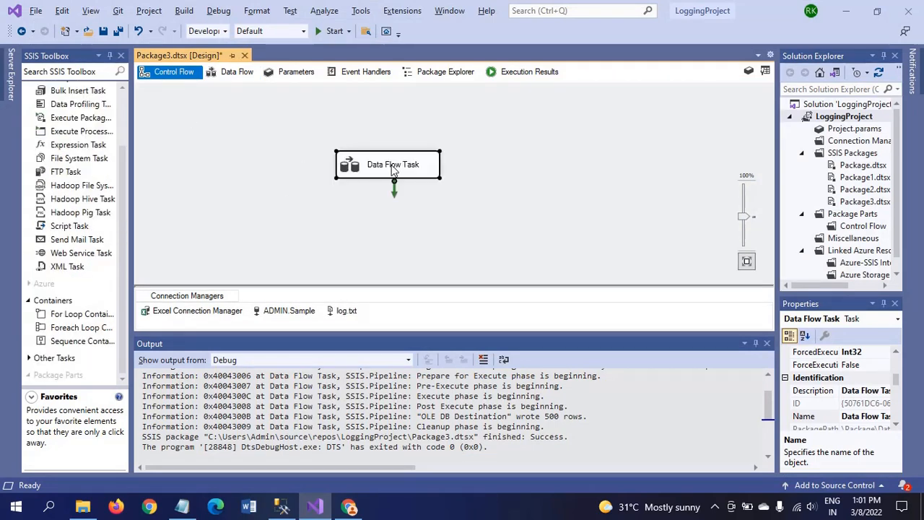
pyautogui.click(123, 122)
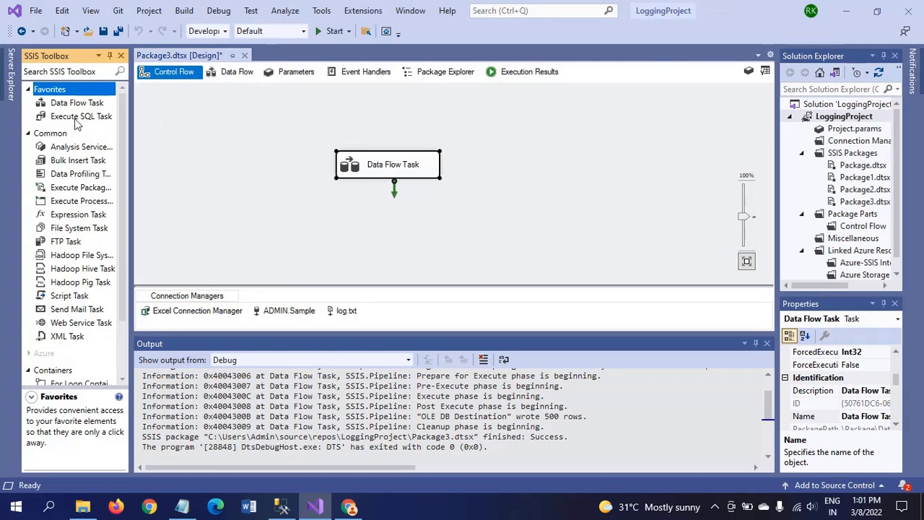
pyautogui.moveTo(75, 121); pyautogui.dragTo(214, 117)
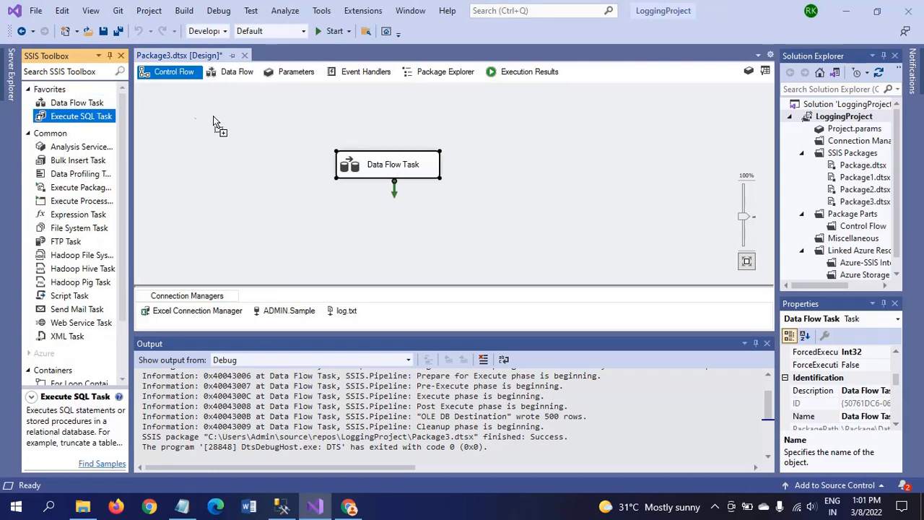
pyautogui.moveTo(371, 101); pyautogui.dragTo(372, 112)
pyautogui.moveTo(390, 165); pyautogui.dragTo(388, 194)
pyautogui.click(382, 113)
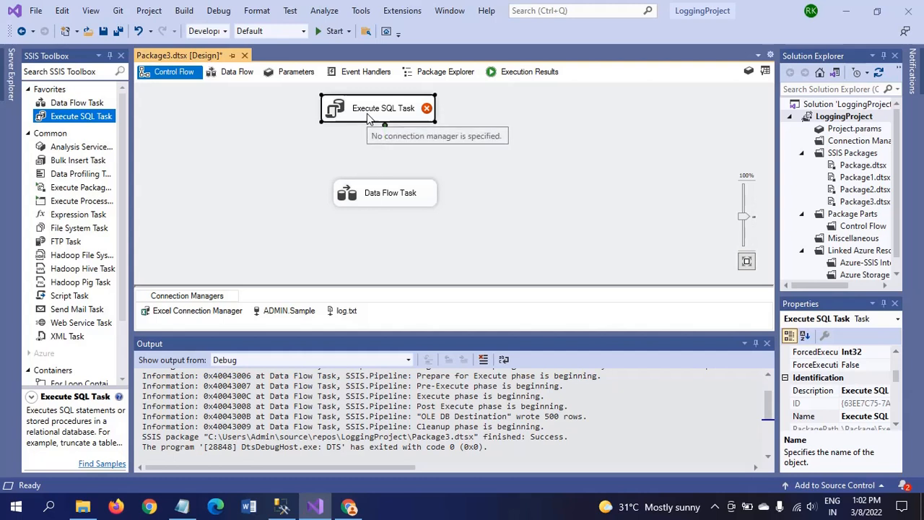
pyautogui.press('Delete')
# Step: Move the Data Flow Task up, add an Execute SQL Task below it, and connect the Data Flow Task's output to the new task
pyautogui.moveTo(378, 192); pyautogui.dragTo(388, 127)
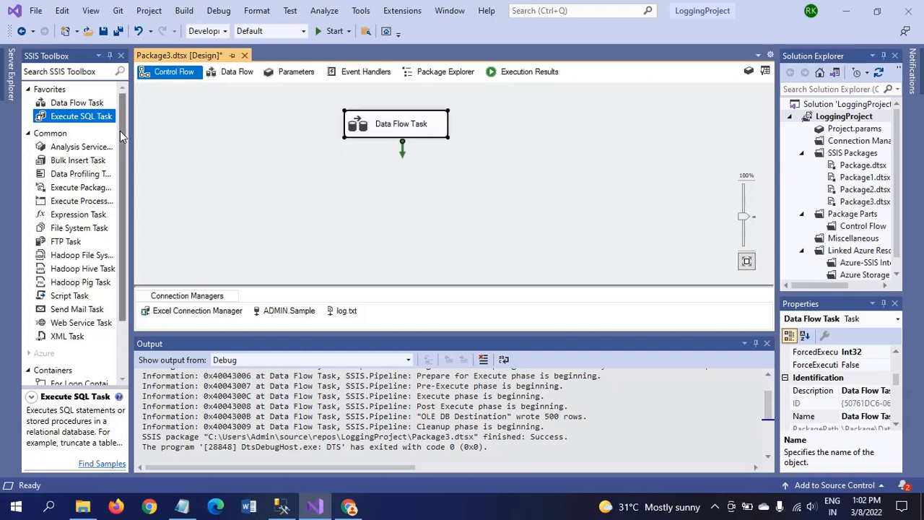
pyautogui.moveTo(92, 124); pyautogui.dragTo(383, 211)
pyautogui.click(402, 130)
pyautogui.moveTo(402, 148); pyautogui.dragTo(409, 214)
# Step: Open the Execute SQL Task for editing and set its connection to ADMIN.Sample
pyautogui.click(369, 205)
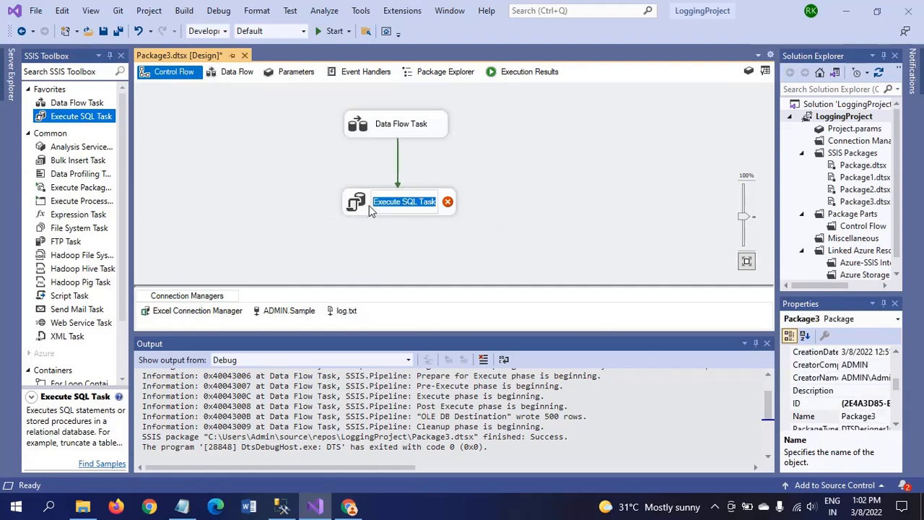
pyautogui.doubleClick(367, 205)
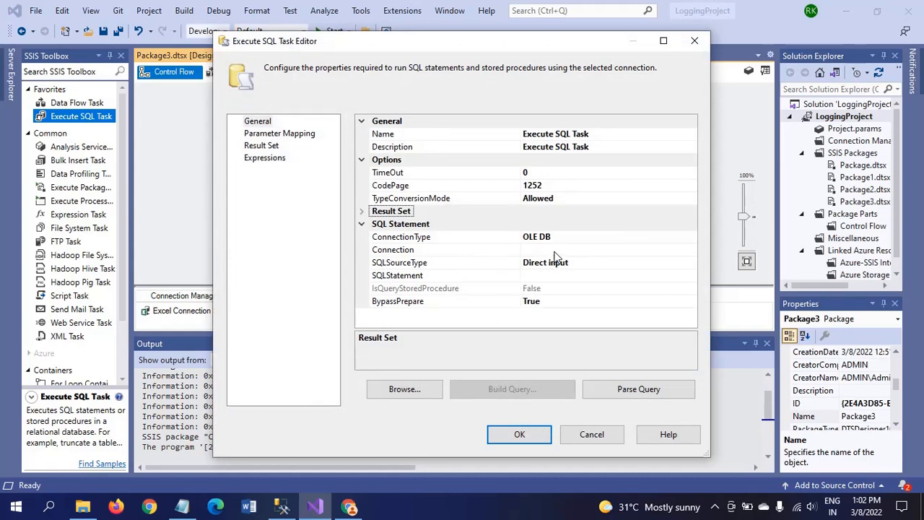
pyautogui.click(597, 252)
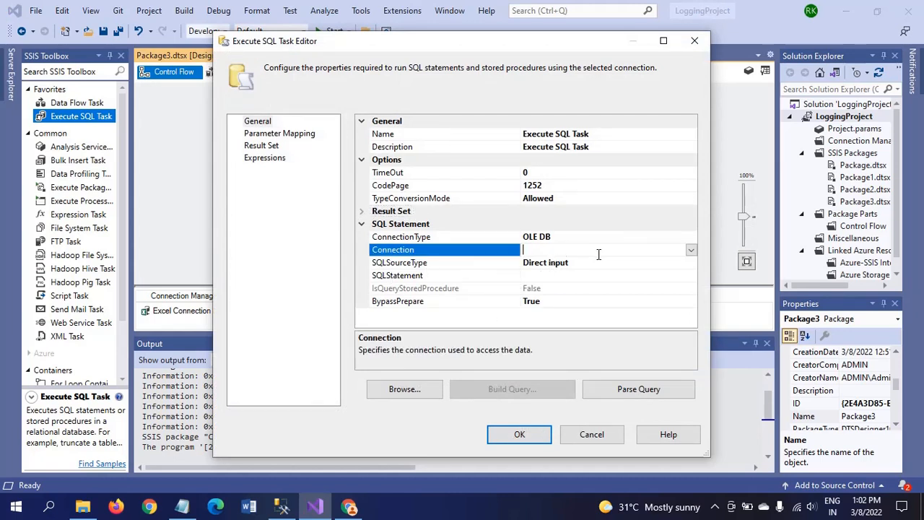
pyautogui.click(691, 252)
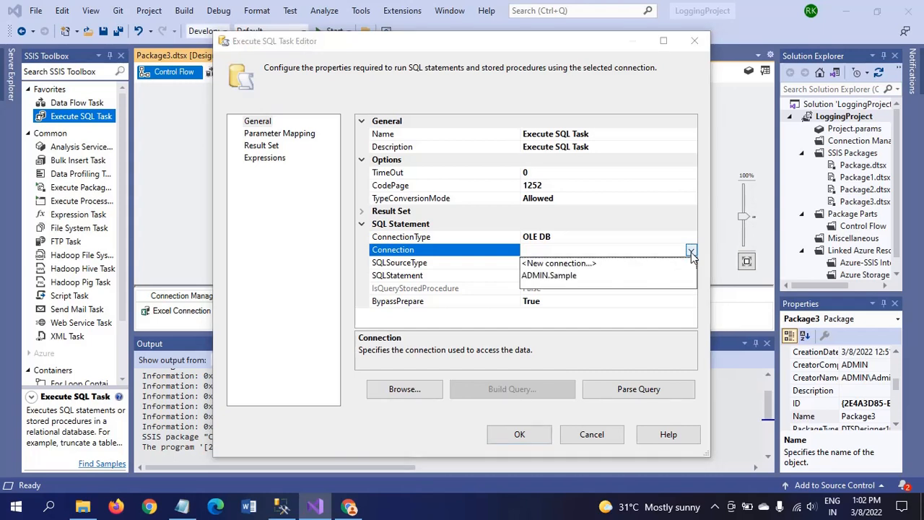
pyautogui.click(563, 277)
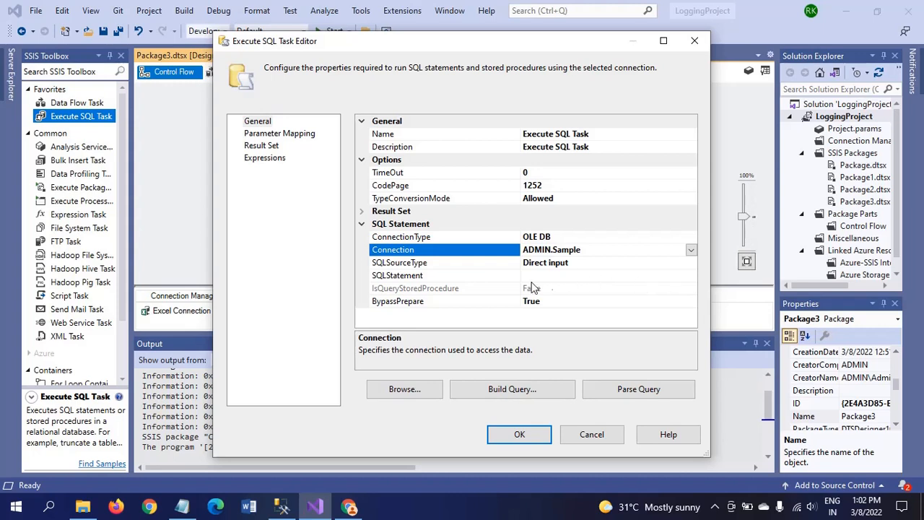
# Step: Switch to SQL Server Management Studio and write Update City_tbl Set Country_Name = ''' below the select query in SQLQuery1.sql
pyautogui.click(595, 279)
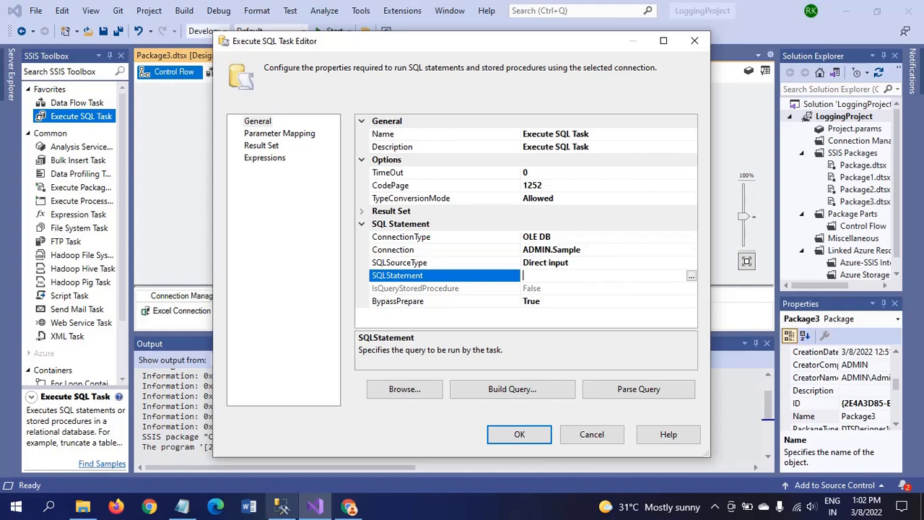
pyautogui.moveTo(294, 510)
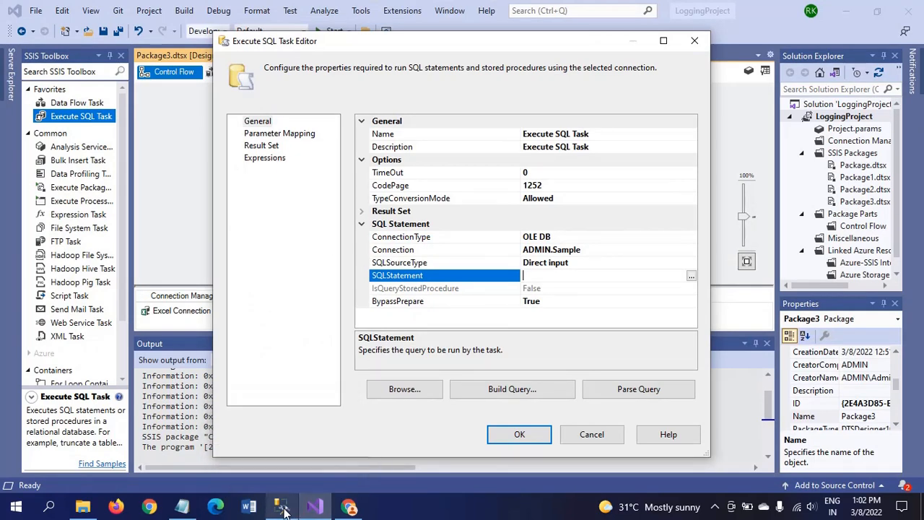
pyautogui.click(283, 509)
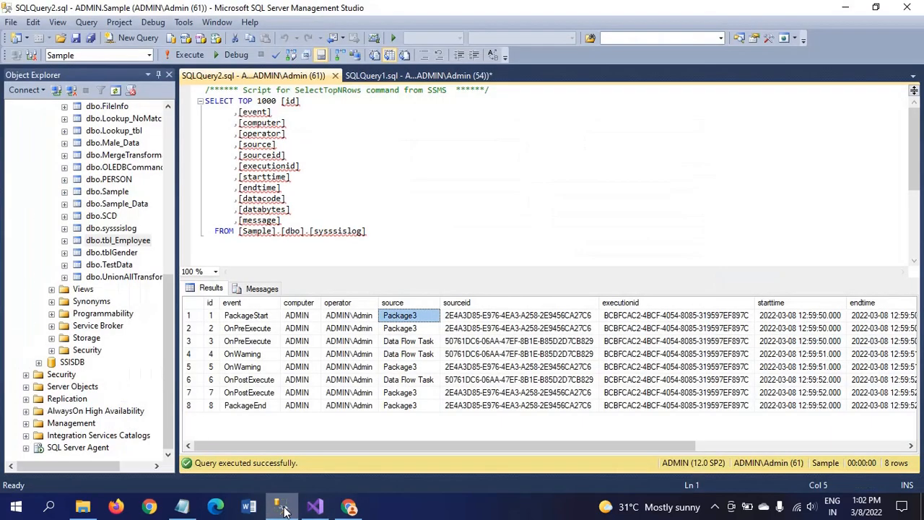
pyautogui.click(398, 77)
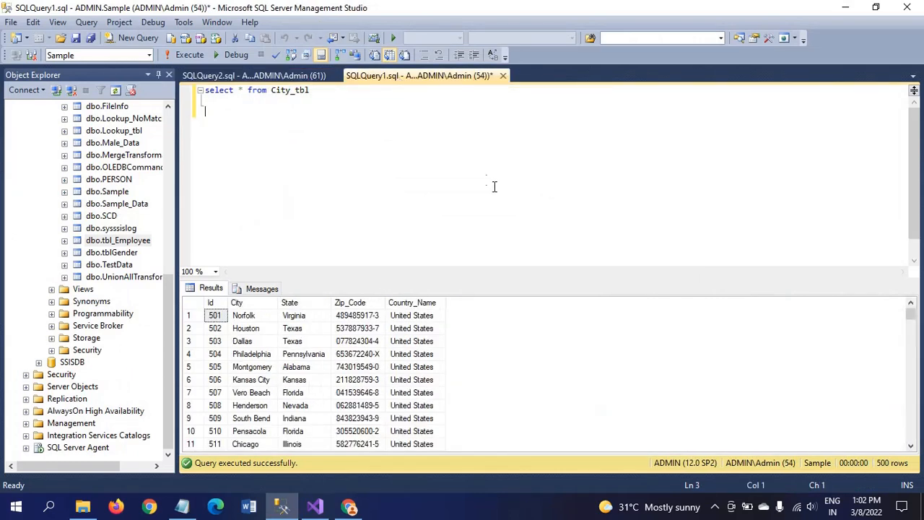
pyautogui.write('Update ')
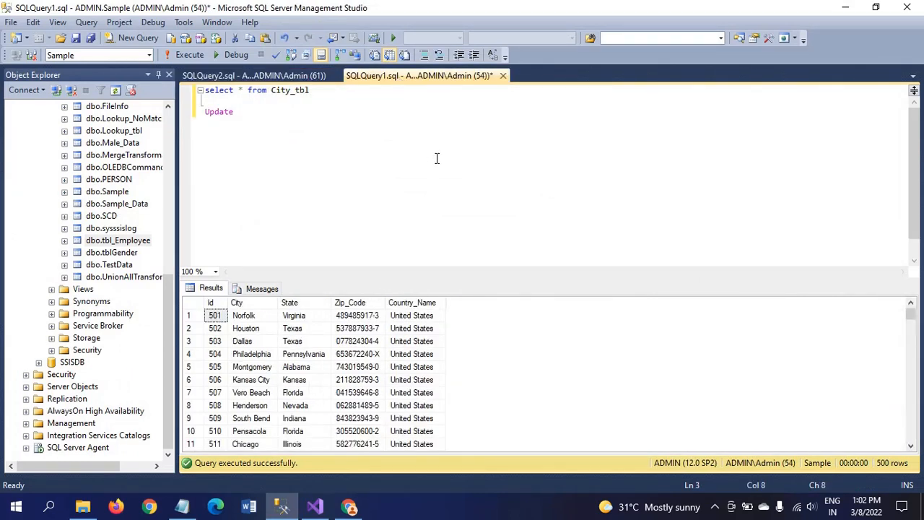
pyautogui.write('City')
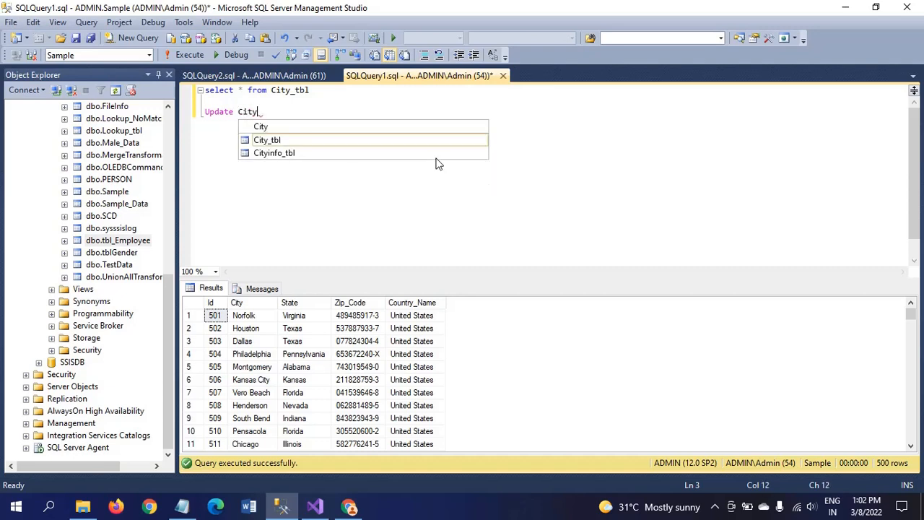
pyautogui.write('_')
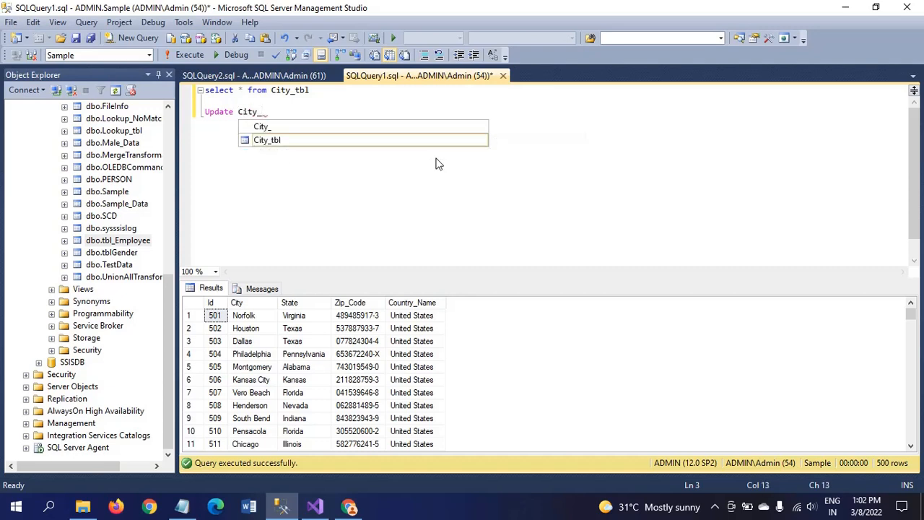
pyautogui.write('tbl')
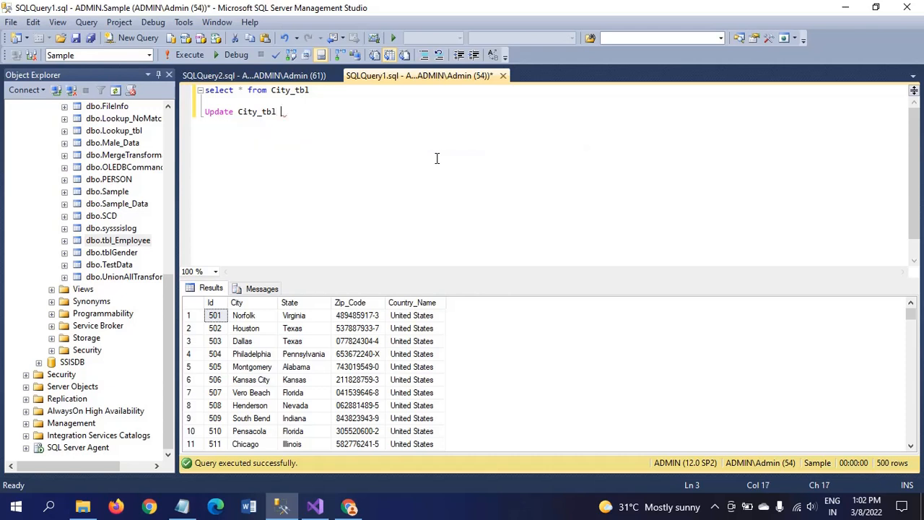
pyautogui.press('Return')
pyautogui.write('Set Coun')
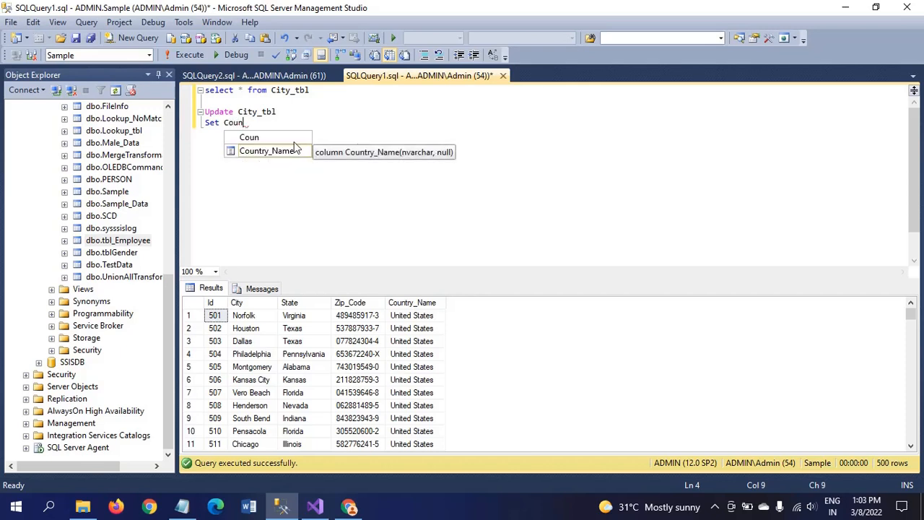
pyautogui.doubleClick(287, 152)
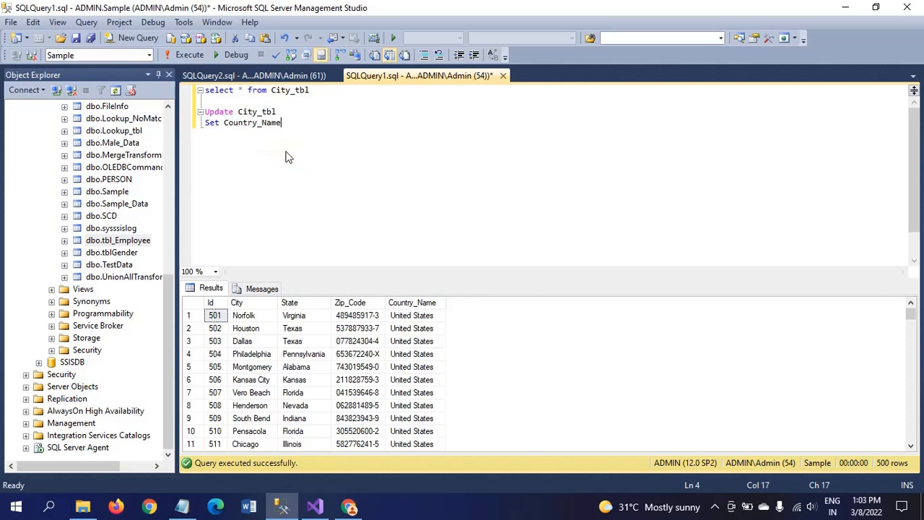
pyautogui.write("= ''")
# Step: Copy the update statement into the Execute SQL Task's SQLStatement in Visual Studio, without the blank first line
pyautogui.hotkey('shift', 'Up')
pyautogui.hotkey('shift', 'Up')
pyautogui.hotkey('ctrl', 'c')
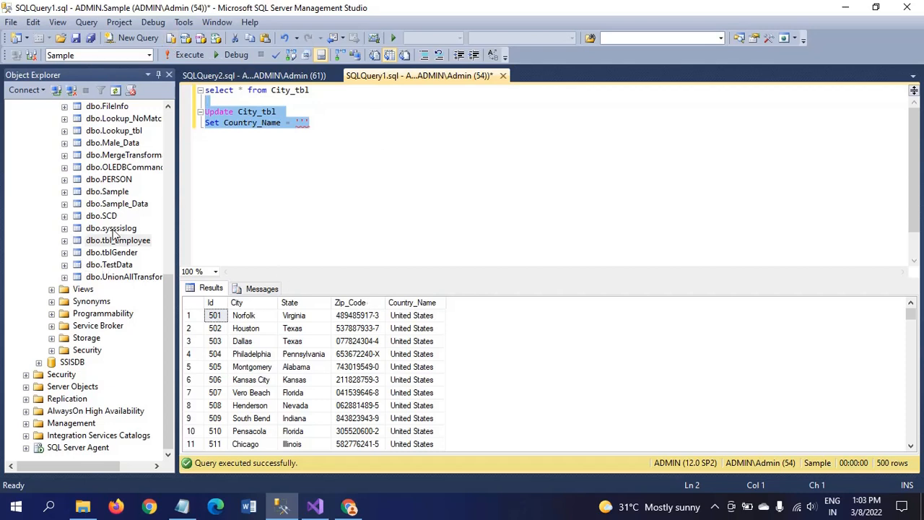
pyautogui.click(313, 508)
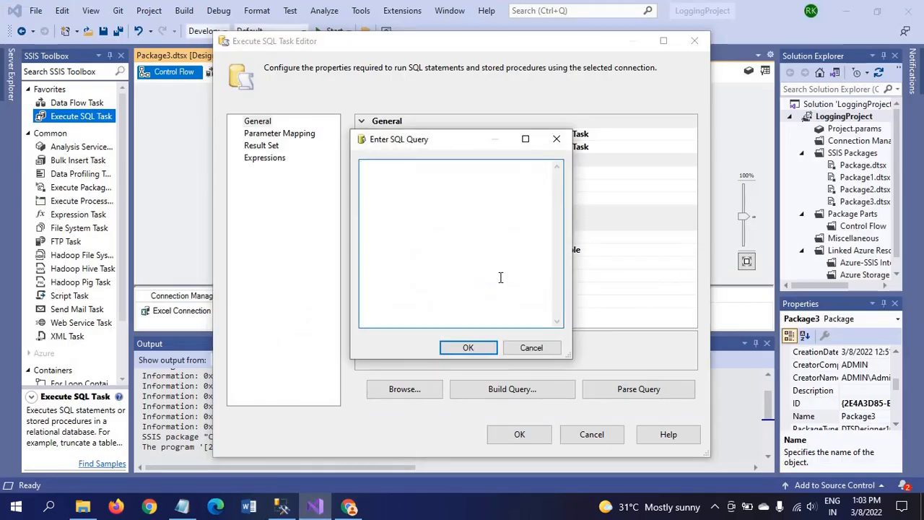
pyautogui.hotkey('ctrl', 'v')
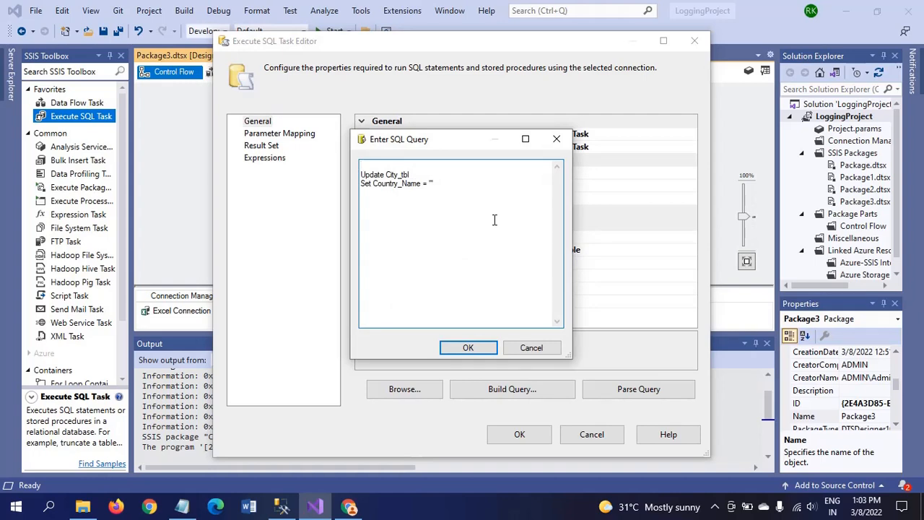
pyautogui.press('Delete')
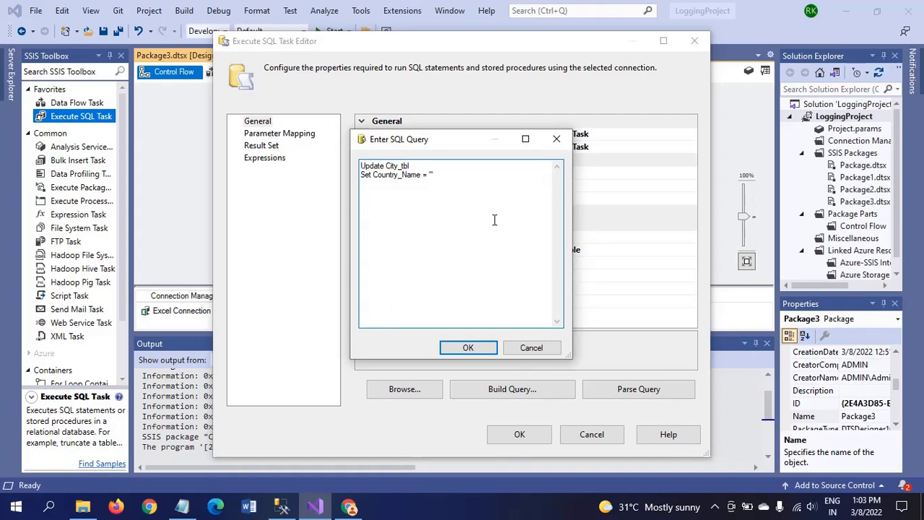
pyautogui.click(469, 347)
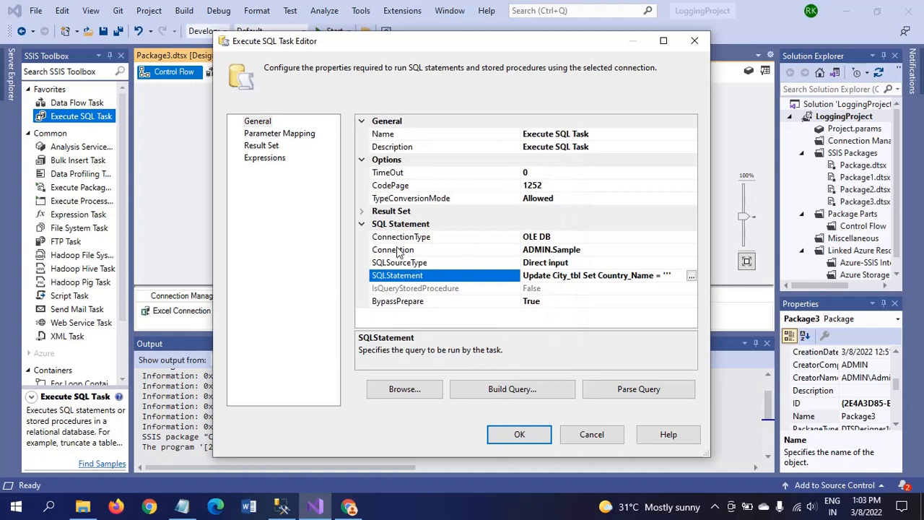
# Step: Look through the Execute SQL Task's parameter mapping, result set and expressions settings, and accept the task's configuration
pyautogui.click(275, 135)
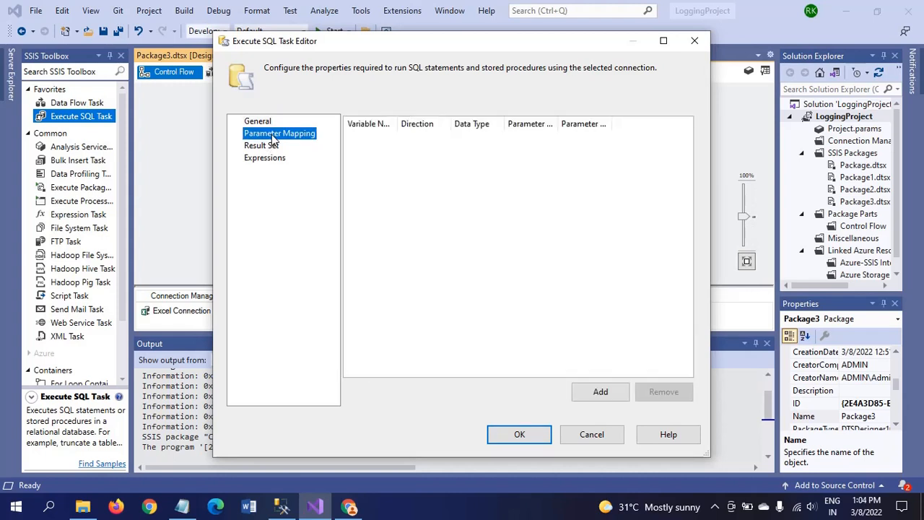
pyautogui.click(272, 147)
pyautogui.click(273, 163)
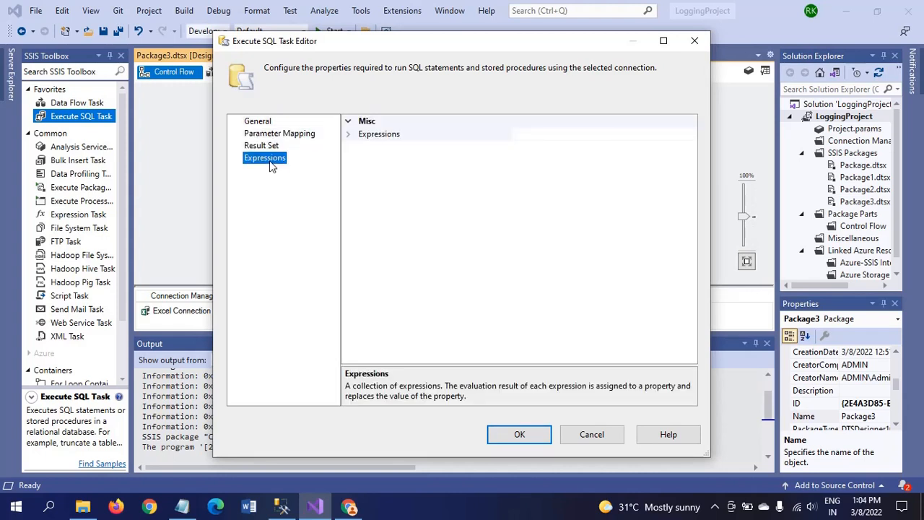
pyautogui.click(259, 123)
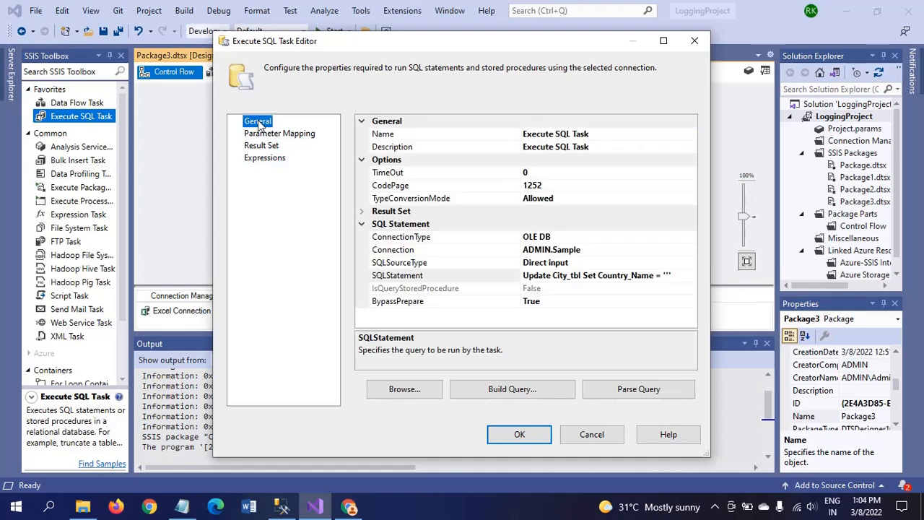
pyautogui.click(517, 435)
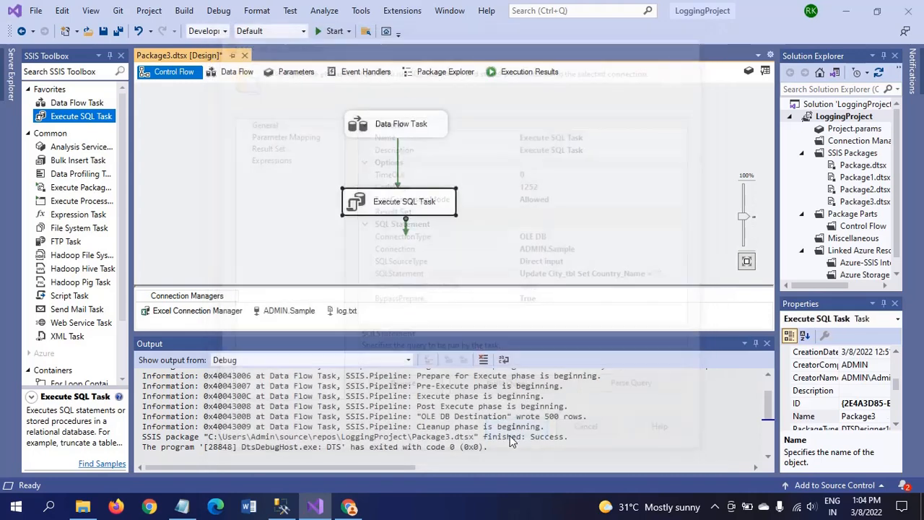
# Step: Run Package3 with both tasks and stop debugging once the execution has ended
pyautogui.click(244, 217)
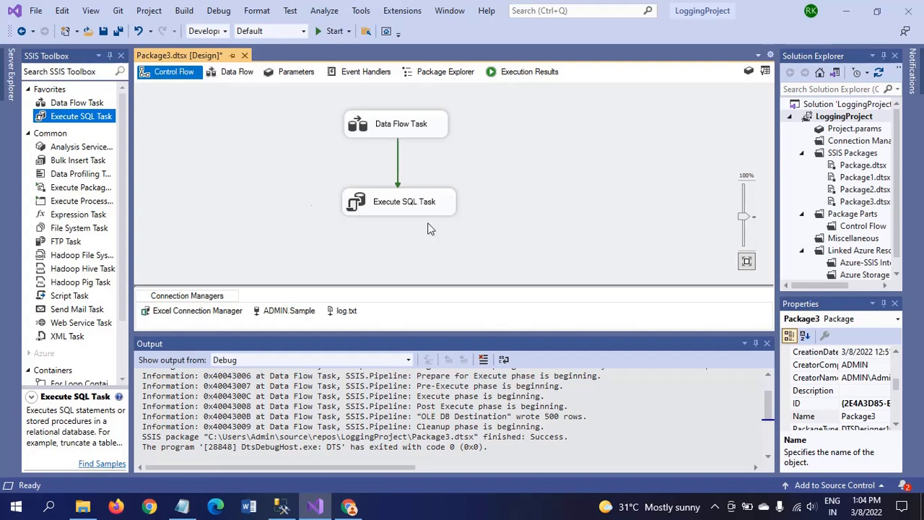
pyautogui.click(321, 33)
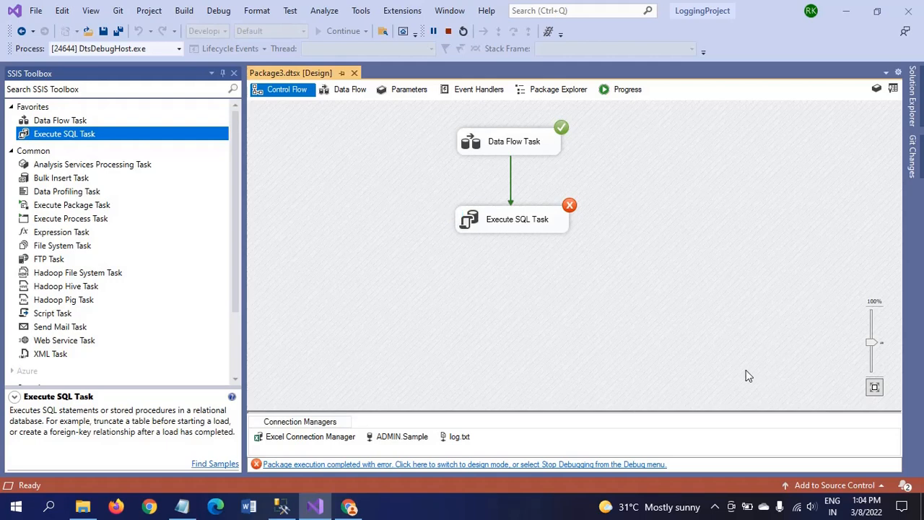
pyautogui.click(447, 32)
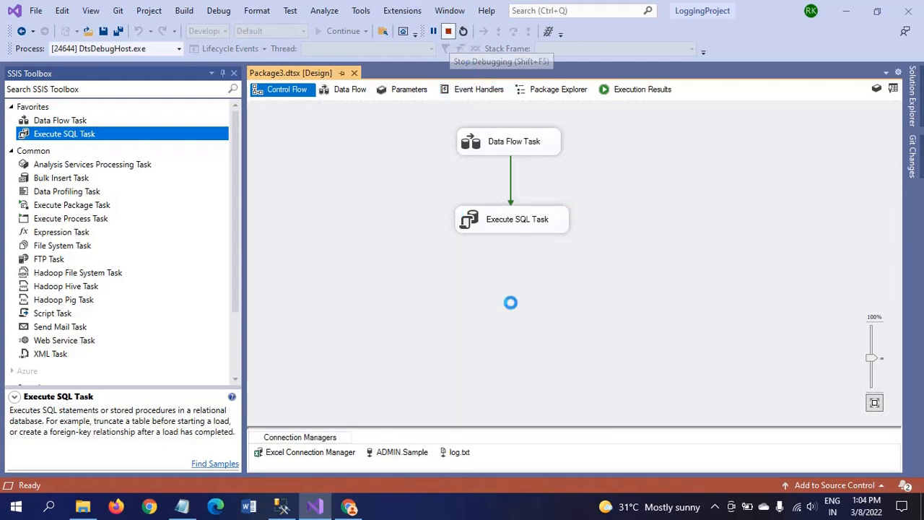
# Step: Switch to SQL Server Management Studio and add select * from [sysssislog] below the existing query in SQLQuery2.sql
pyautogui.hotkey('alt', 'Tab')
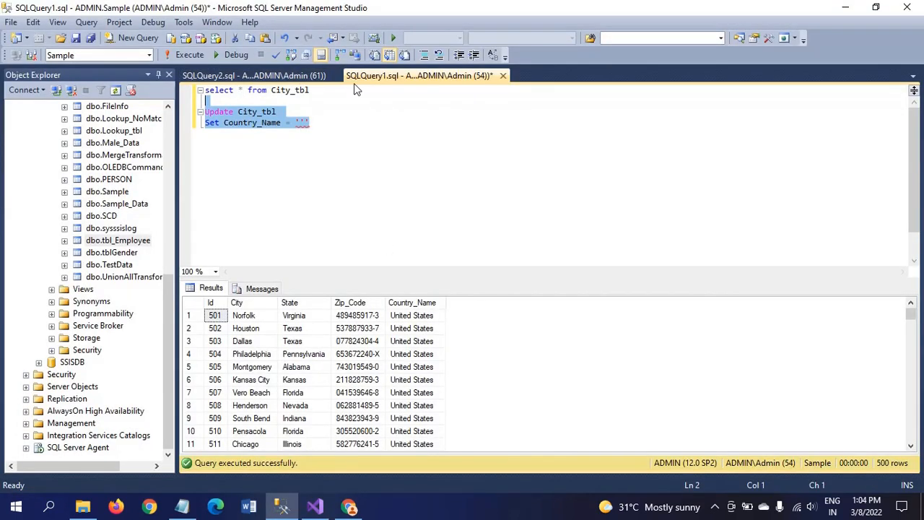
pyautogui.click(252, 76)
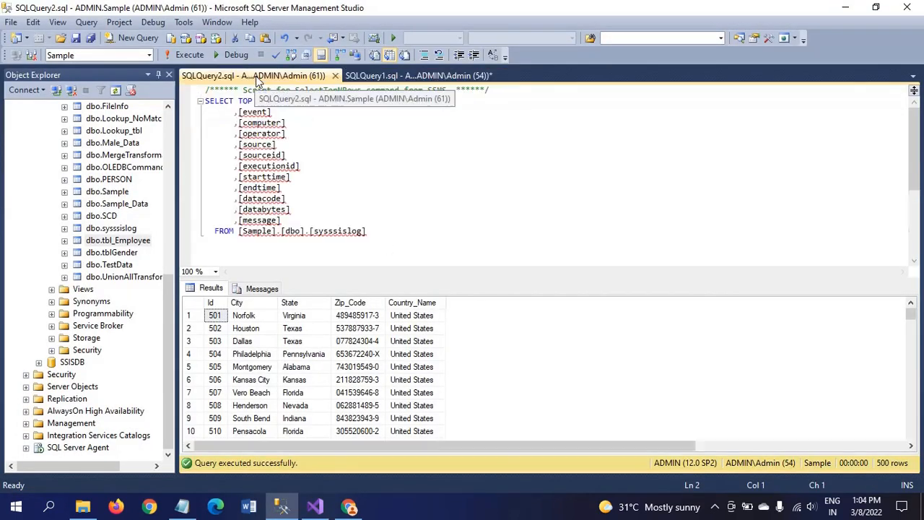
pyautogui.click(511, 242)
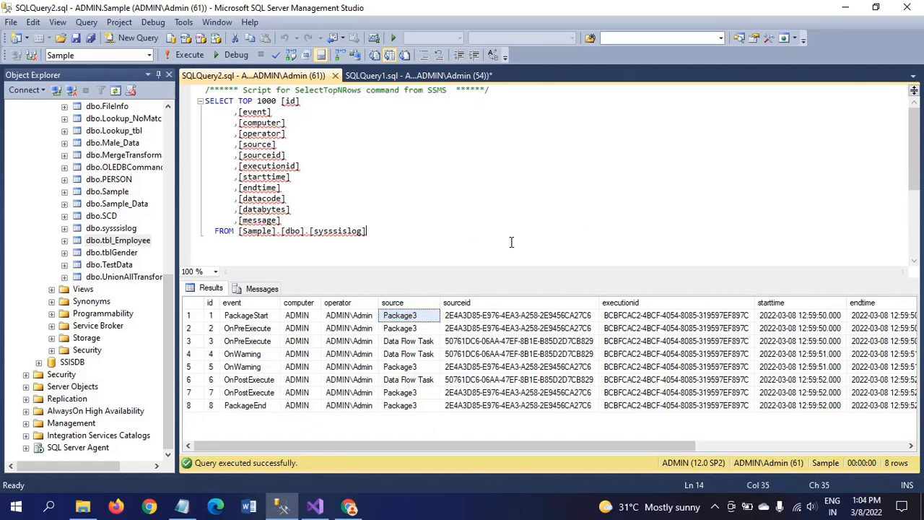
pyautogui.press('Return')
pyautogui.press('Return')
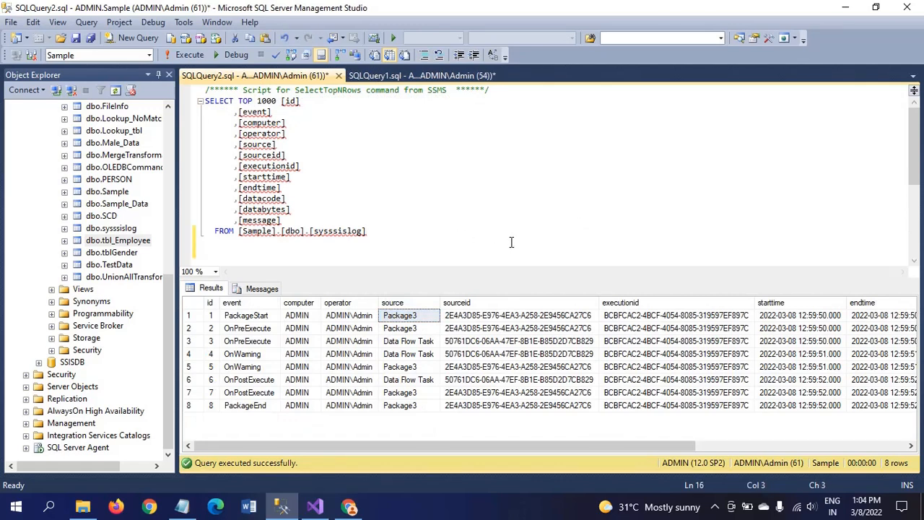
pyautogui.write('select * fro')
pyautogui.click(334, 230)
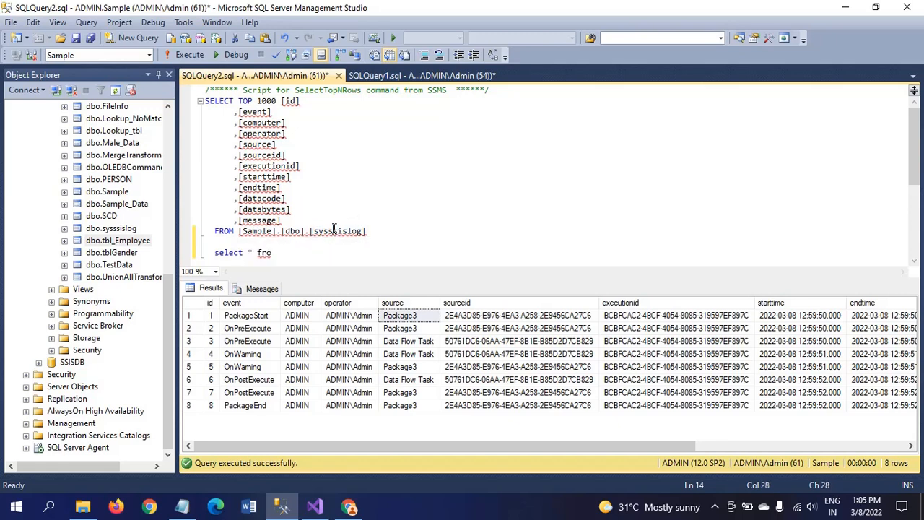
pyautogui.doubleClick(331, 231)
pyautogui.hotkey('ctrl', 'c')
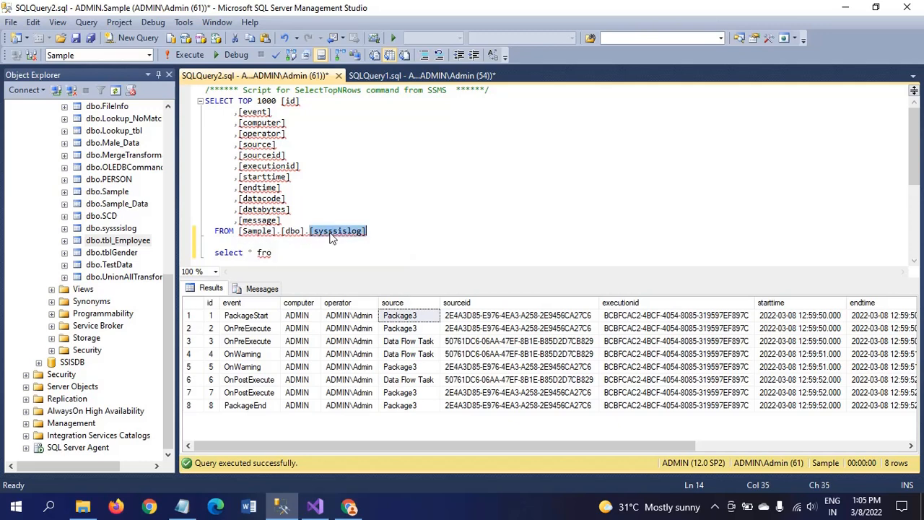
pyautogui.click(300, 253)
pyautogui.hotkey('ctrl', 'v')
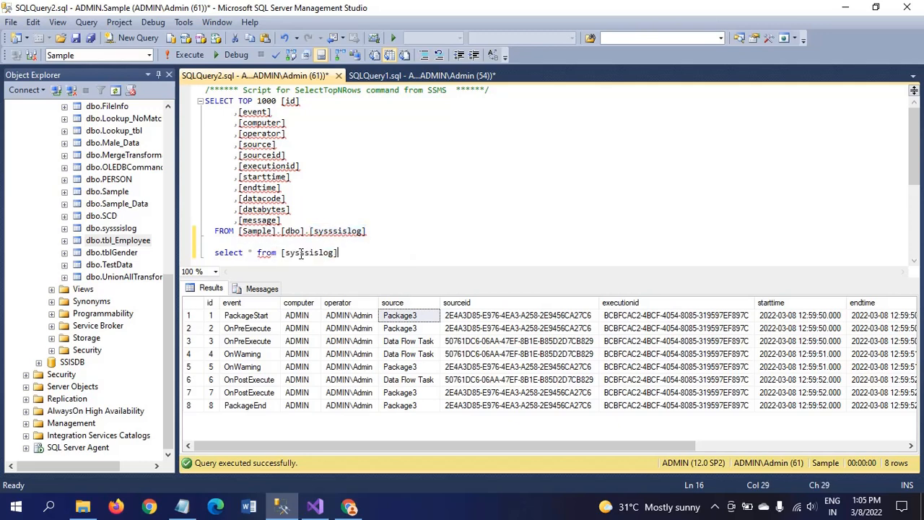
# Step: Run only the select * from [sysssislog] statement and go through the message column from row 9 to row 14
pyautogui.hotkey('shift', 'Home')
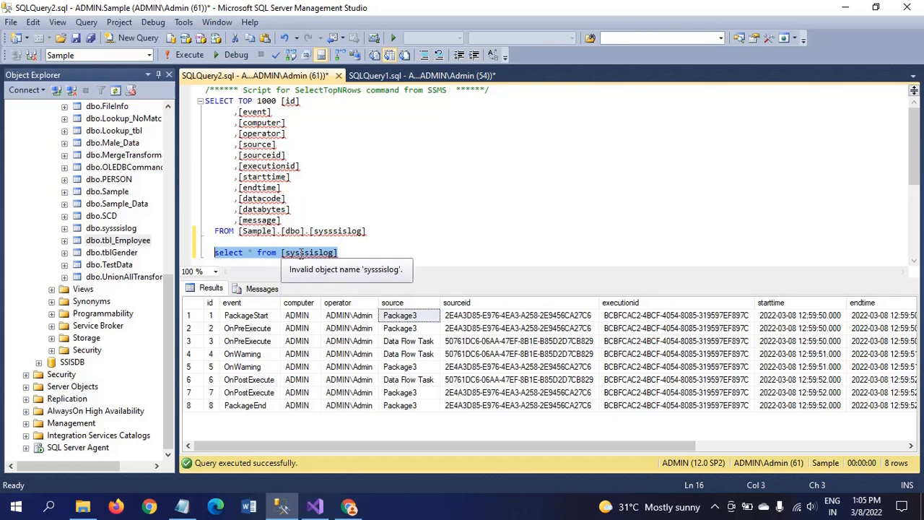
pyautogui.click(190, 57)
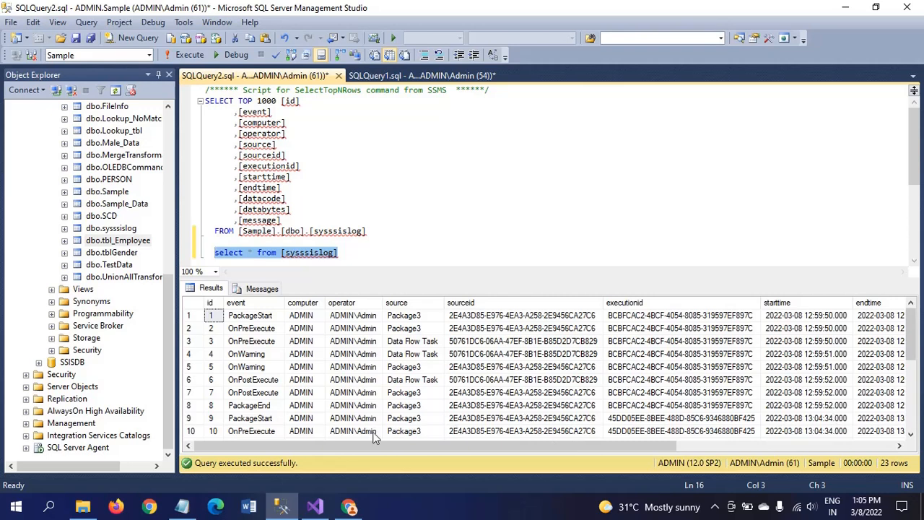
pyautogui.moveTo(386, 446); pyautogui.dragTo(658, 448)
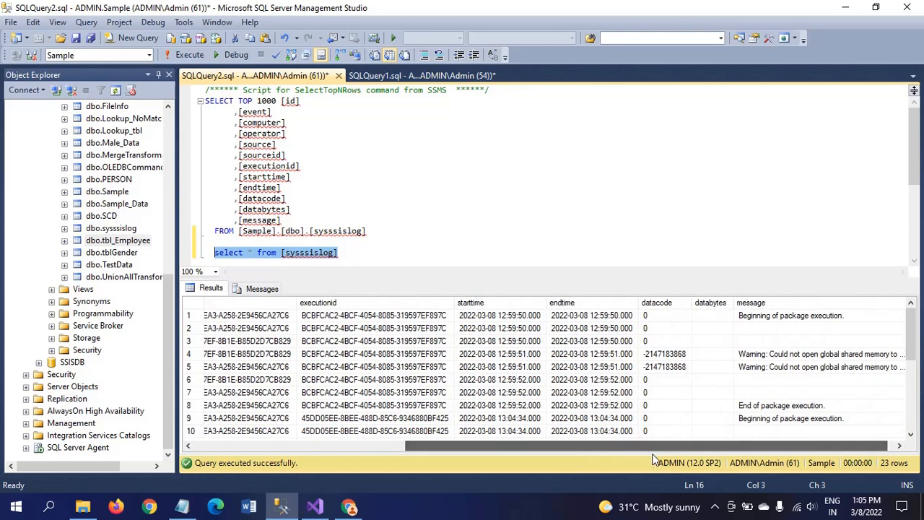
pyautogui.click(785, 419)
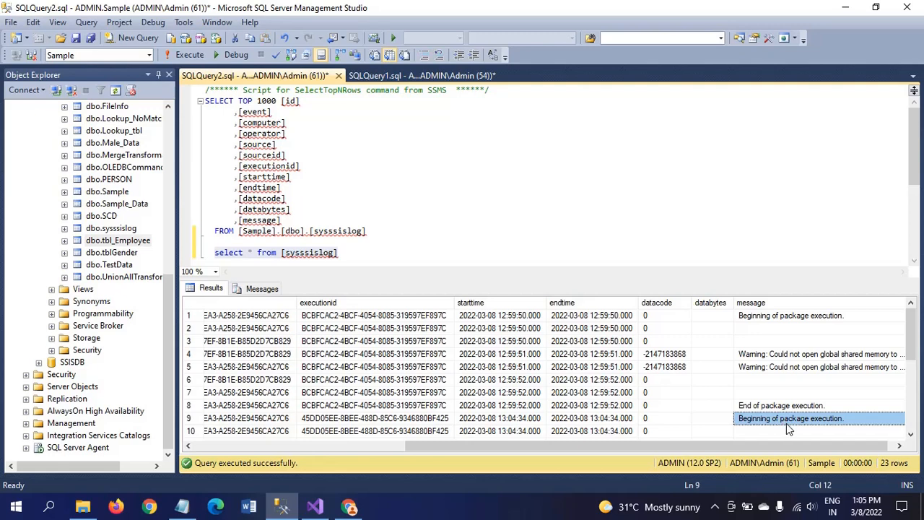
pyautogui.moveTo(912, 354); pyautogui.dragTo(912, 374)
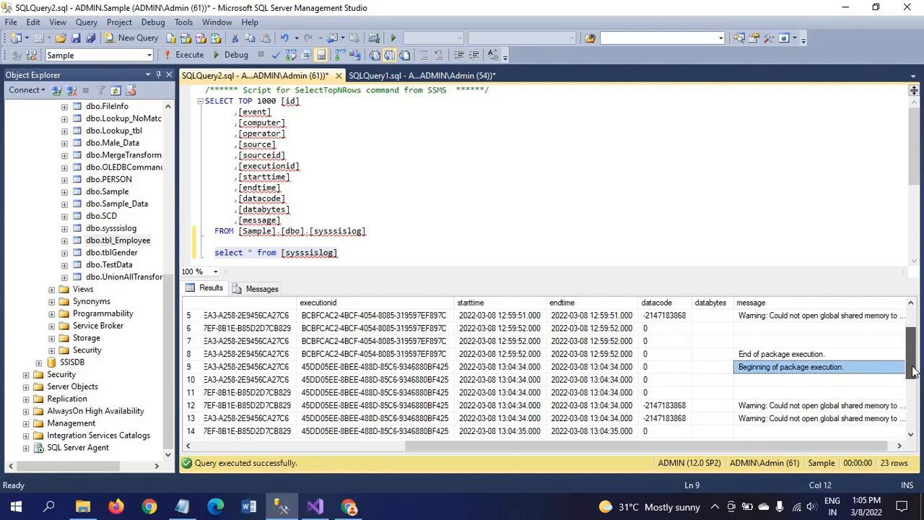
pyautogui.click(777, 382)
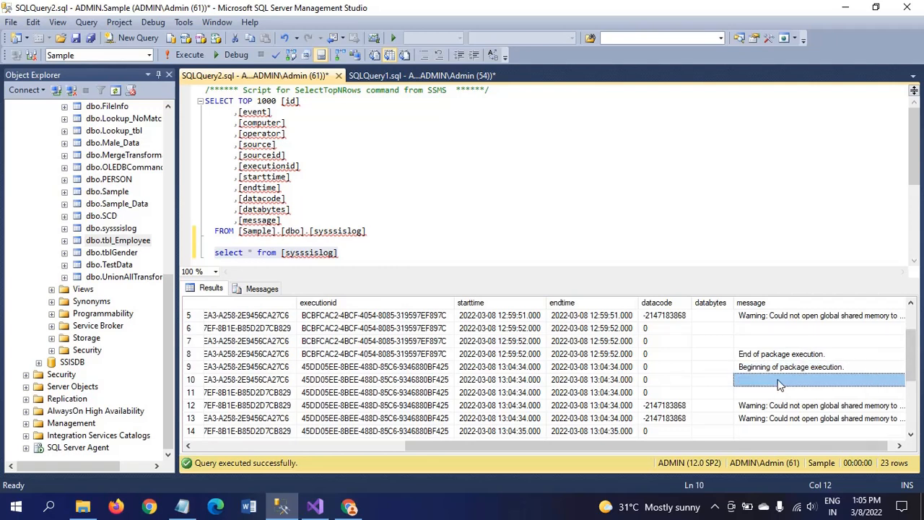
pyautogui.press('Down')
pyautogui.press('Down')
pyautogui.press('Down')
pyautogui.press('Down')
pyautogui.press('Down')
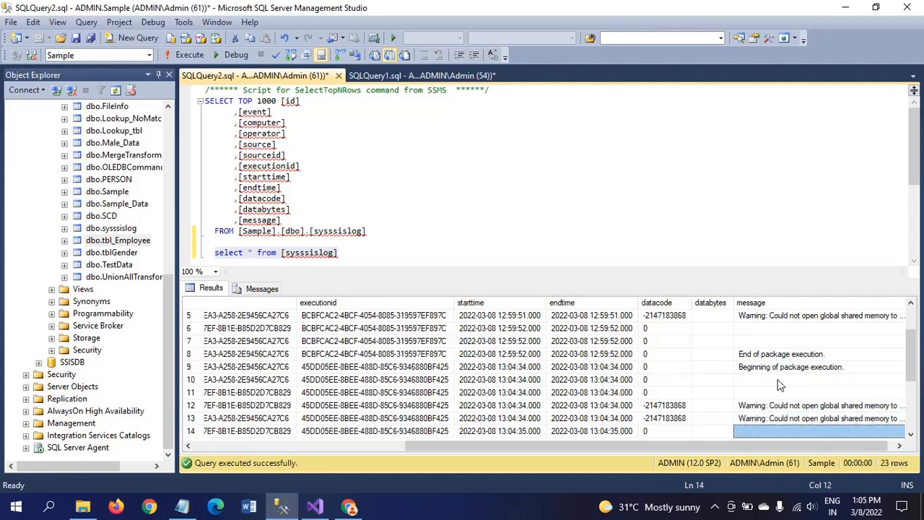
# Step: Go to the source value of row 15 and widen the source column to show the full task name
pyautogui.press('Left')
pyautogui.press('Left')
pyautogui.press('Left')
pyautogui.press('Left')
pyautogui.press('Left')
pyautogui.press('Left')
pyautogui.press('Left')
pyautogui.press('Left')
pyautogui.press('Left')
pyautogui.press('Left')
pyautogui.press('Left')
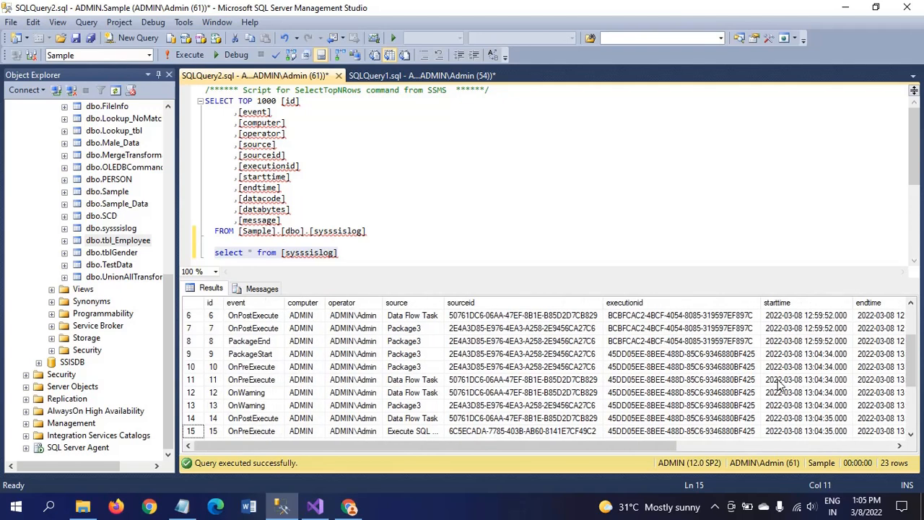
pyautogui.press('Right')
pyautogui.press('Right')
pyautogui.press('Right')
pyautogui.press('Right')
pyautogui.press('Right')
pyautogui.press('Right')
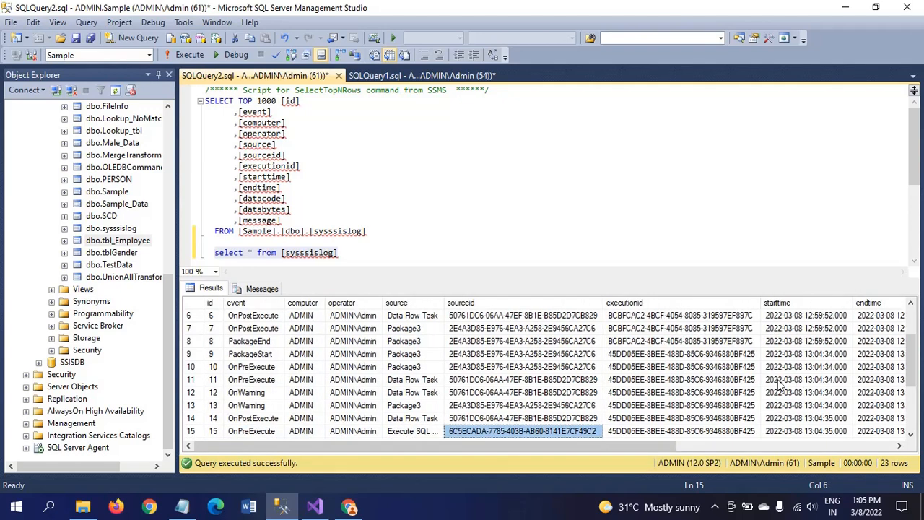
pyautogui.press('Left')
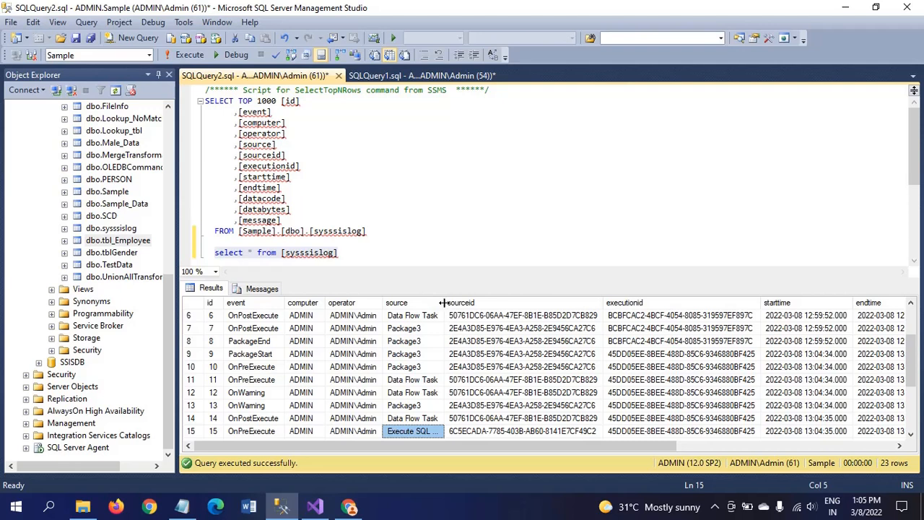
pyautogui.moveTo(446, 302); pyautogui.dragTo(464, 308)
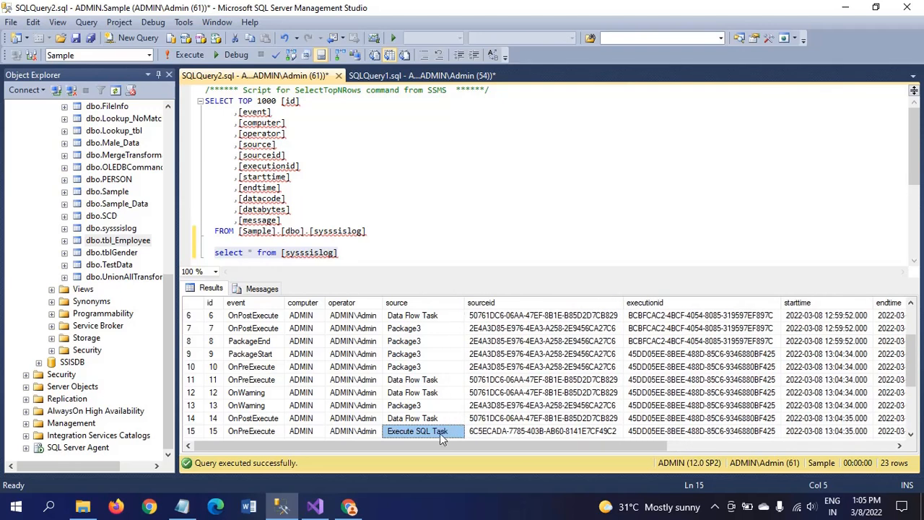
# Step: Examine the Execute SQL Task rows 16, 18 and 20 and the messages logged for the failed run
pyautogui.scroll(-2, 467, 421)
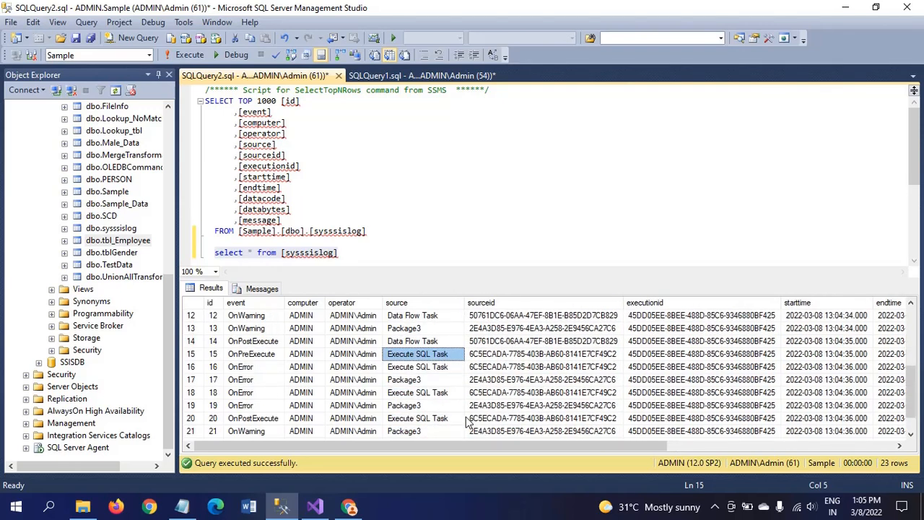
pyautogui.click(429, 369)
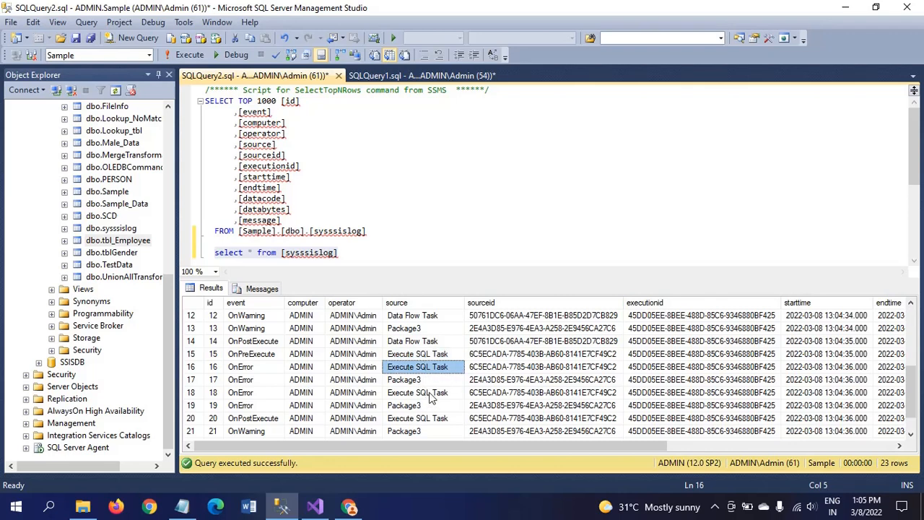
pyautogui.click(431, 397)
pyautogui.click(434, 420)
pyautogui.moveTo(522, 447); pyautogui.dragTo(794, 431)
pyautogui.scroll(-1, 800, 383)
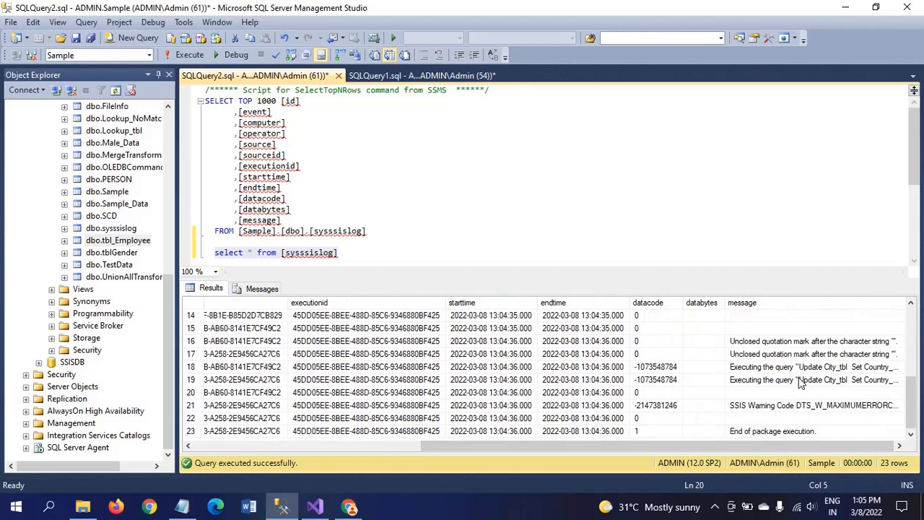
# Step: Copy the row 18 error message from the log results into the Notepad notes, below the Windows Event log line
pyautogui.click(764, 371)
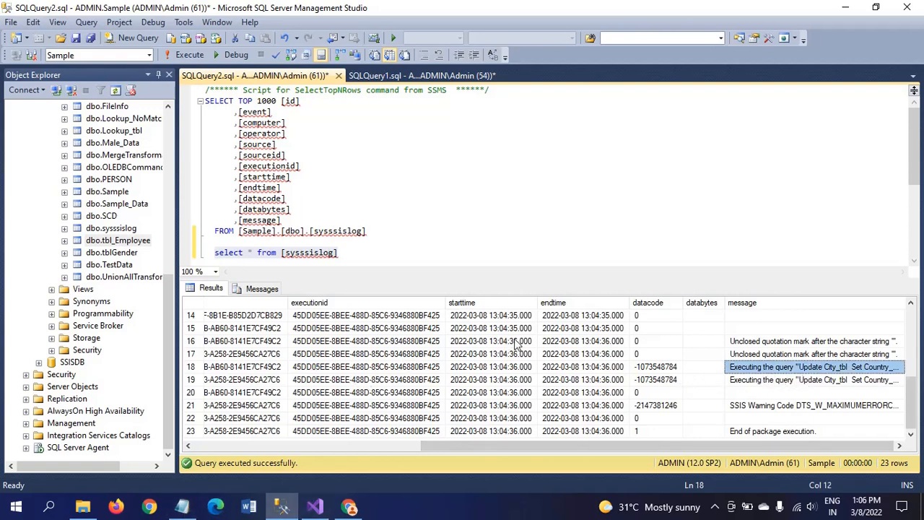
pyautogui.click(189, 508)
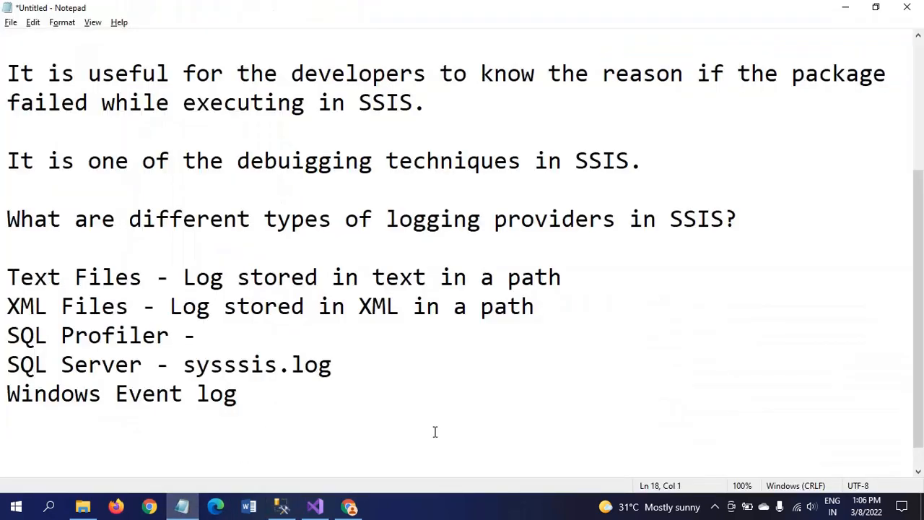
pyautogui.press('Return')
pyautogui.write('Executing the query "Update City_tbl Set Country_Name = \'\'\'" failed with the following error: "Incorrect syntax near \'\'\'.". Possible failure reasons: Problems with the query, "ResultSet" property not set correctly, parameters not set correctly, or connection not established correctly.')
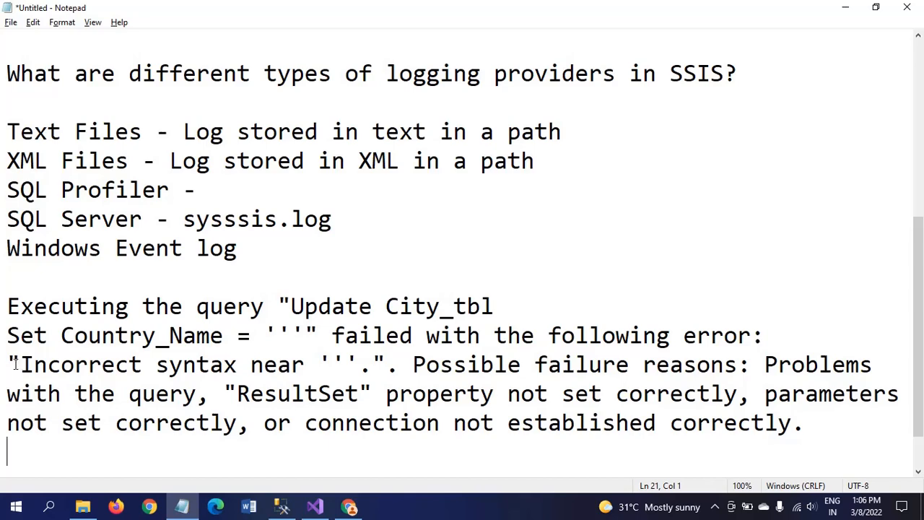
# Step: Return to SQL Server Management Studio and review the log messages in rows 19, 18 and 23
pyautogui.hotkey('alt', 'Tab')
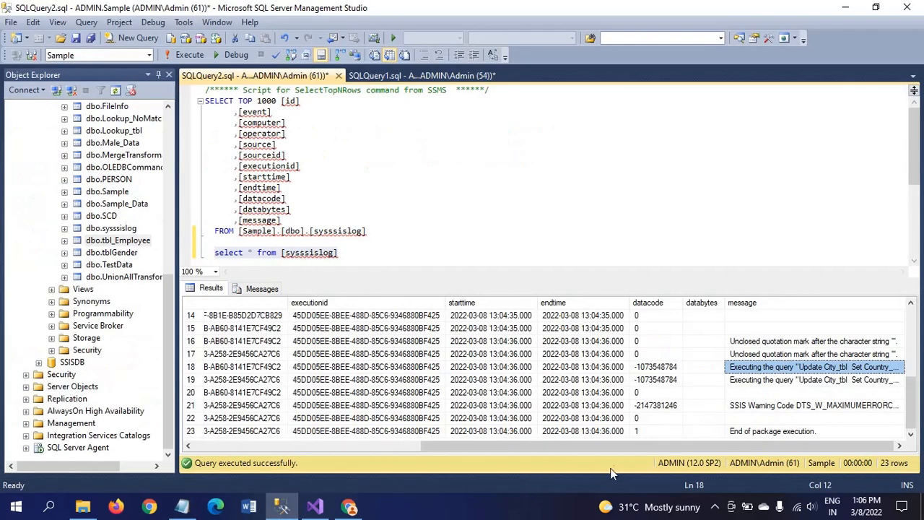
pyautogui.click(772, 381)
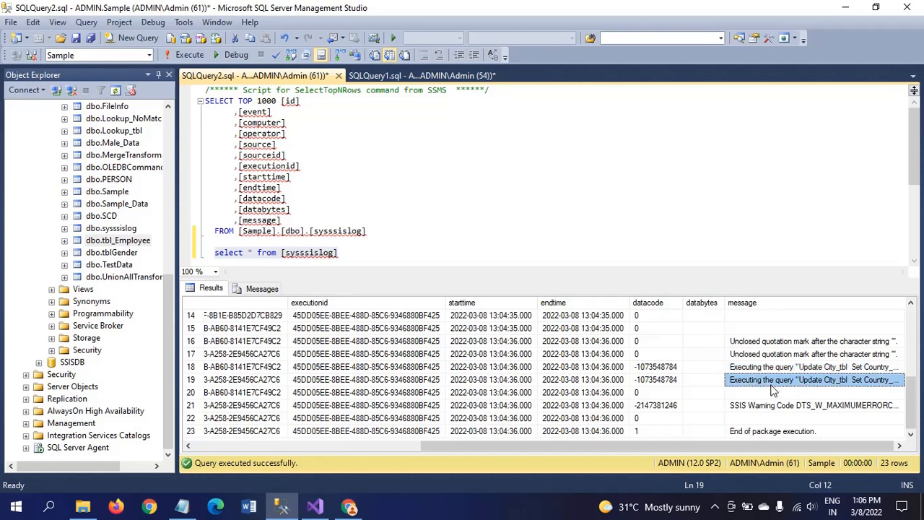
pyautogui.click(779, 367)
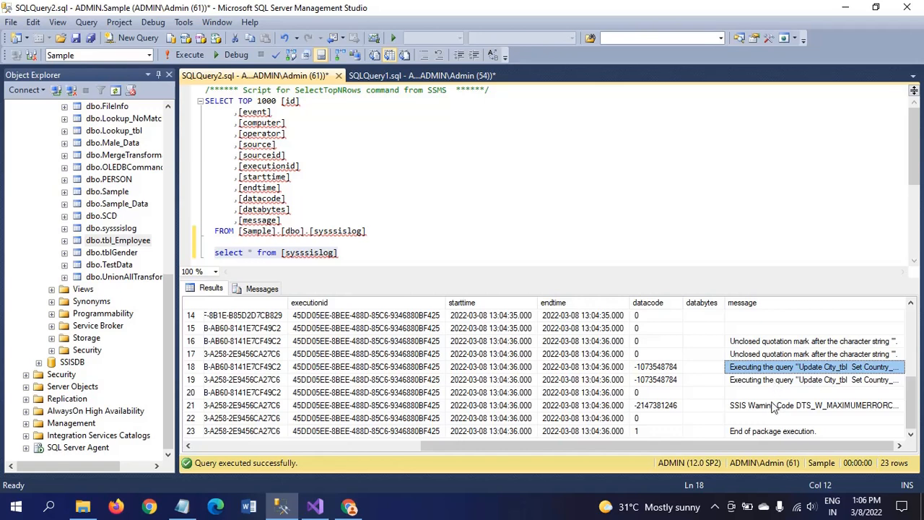
pyautogui.click(770, 432)
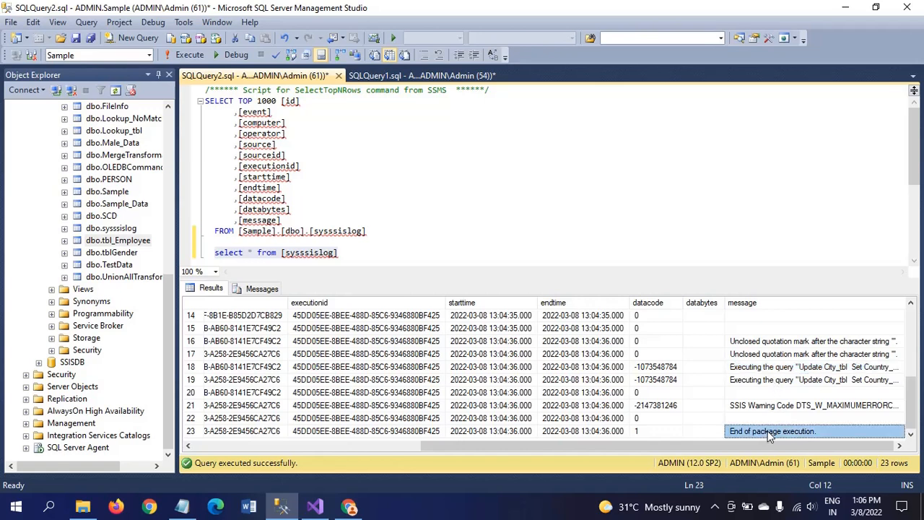
pyautogui.hotkey('alt', 'Tab')
pyautogui.hotkey('alt', 'Tab')
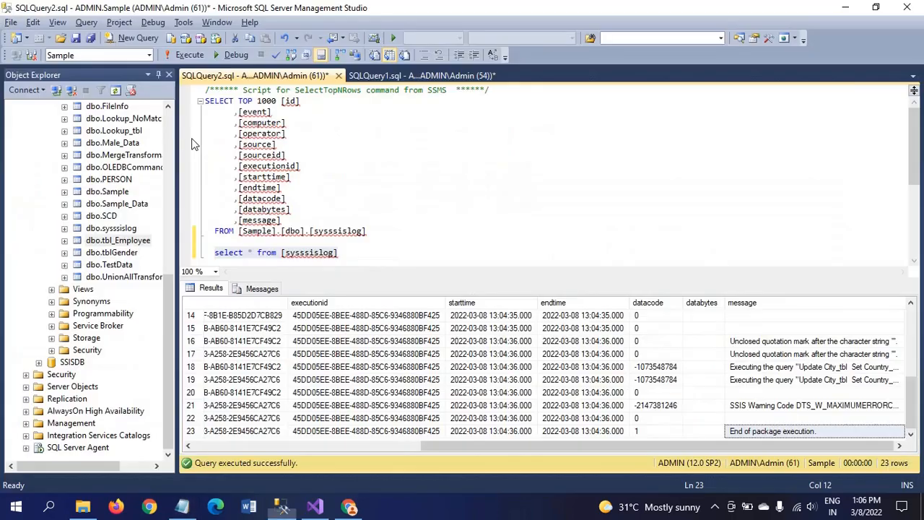
# Step: Bring up SQLQuery1.sql with the City_tbl statements and close it without saving the changes
pyautogui.doubleClick(403, 75)
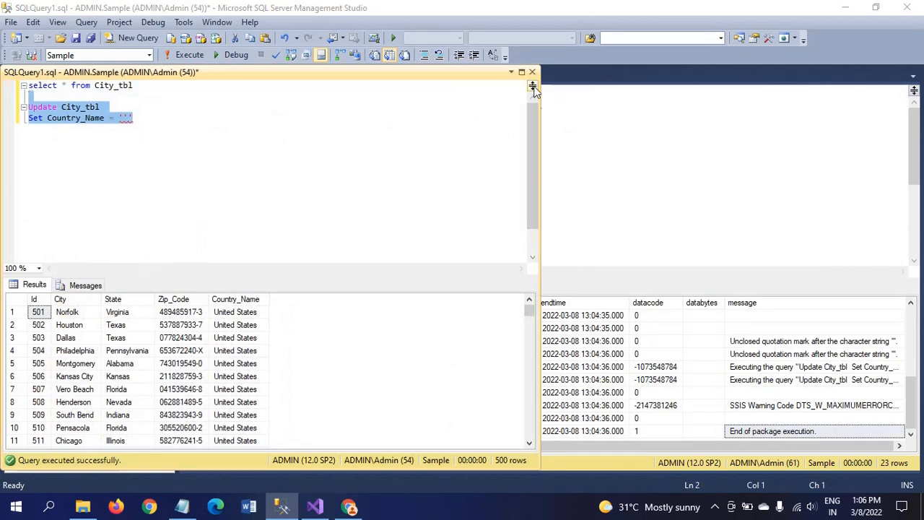
pyautogui.click(521, 73)
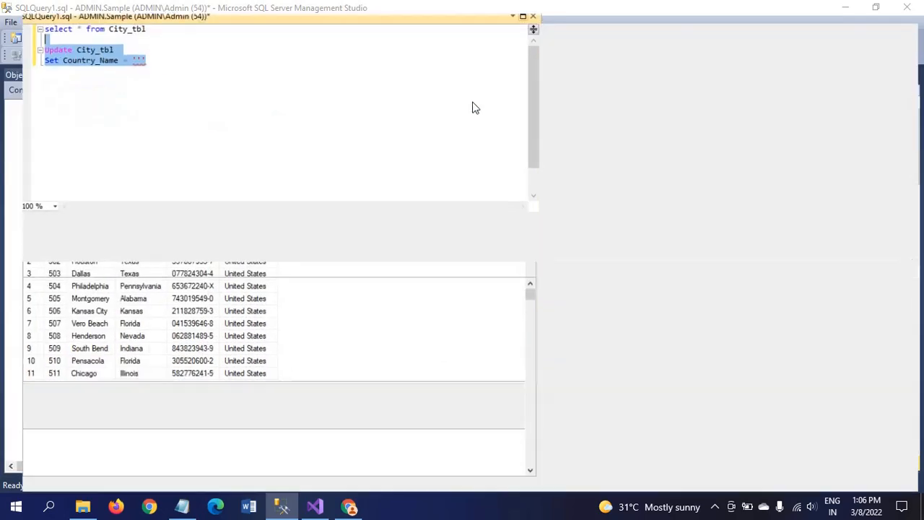
pyautogui.click(248, 26)
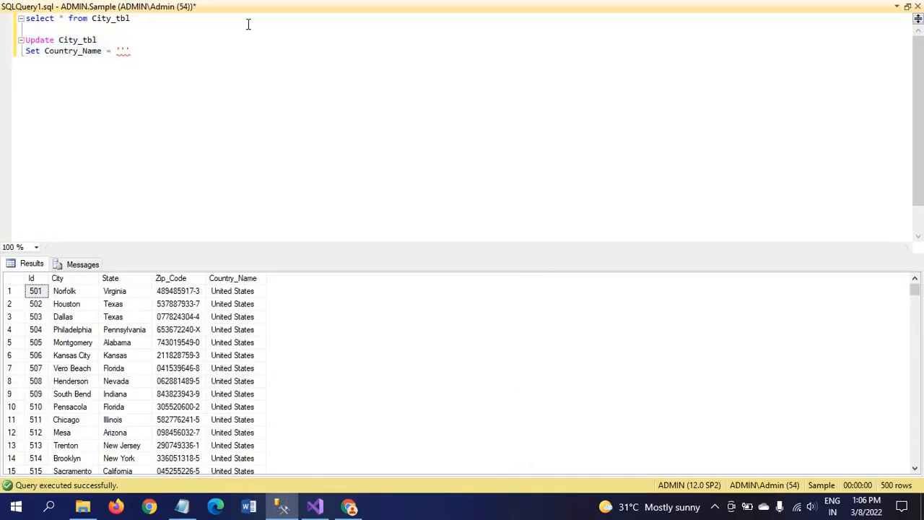
pyautogui.hotkey('shift', 'Up')
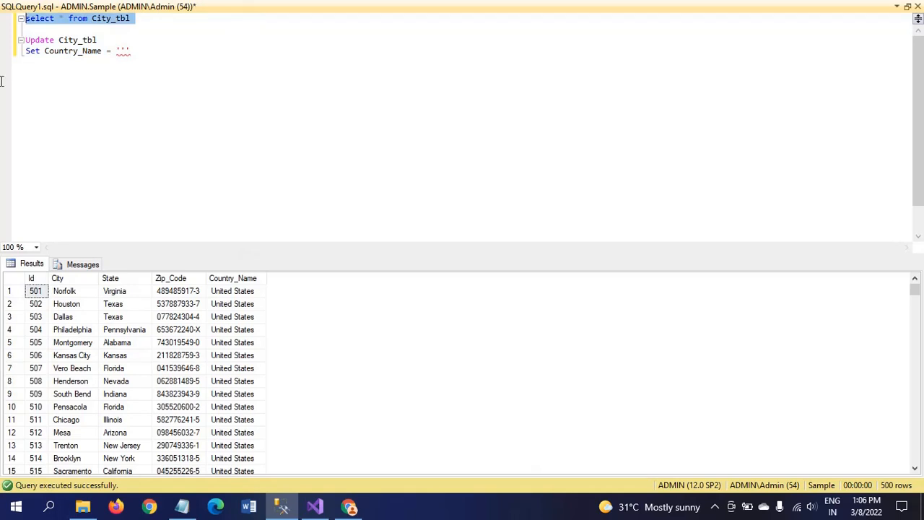
pyautogui.click(917, 7)
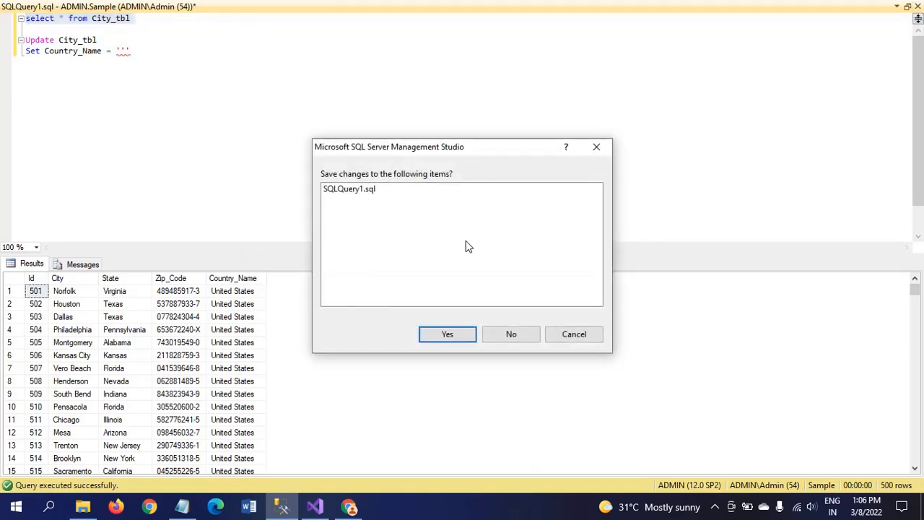
pyautogui.click(523, 338)
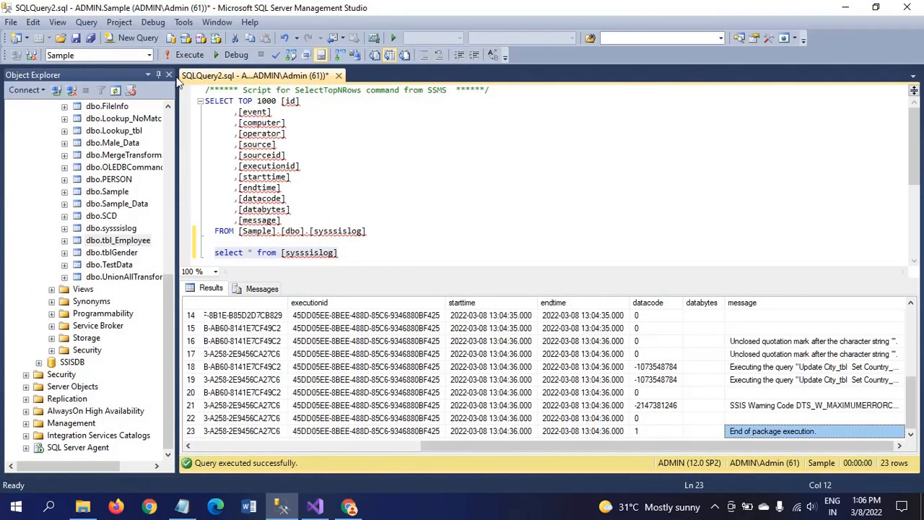
# Step: Select the top 1000 rows of dbo.City_tbl in the Sample database and check the results down to the last row
pyautogui.moveTo(167, 310); pyautogui.dragTo(166, 144)
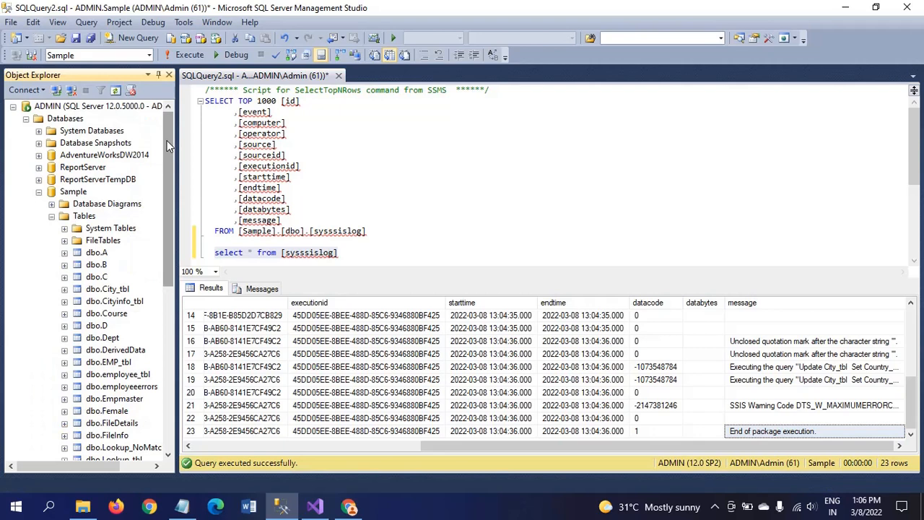
pyautogui.doubleClick(99, 291)
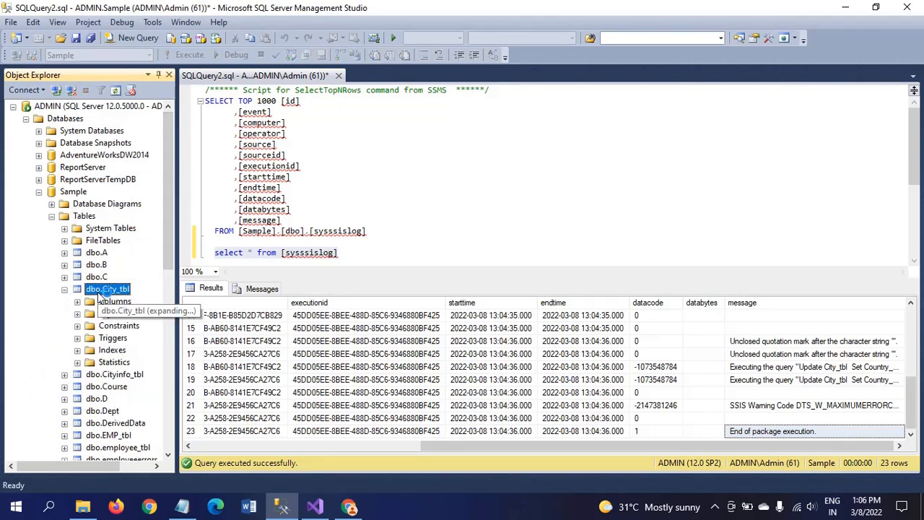
pyautogui.rightClick(99, 293)
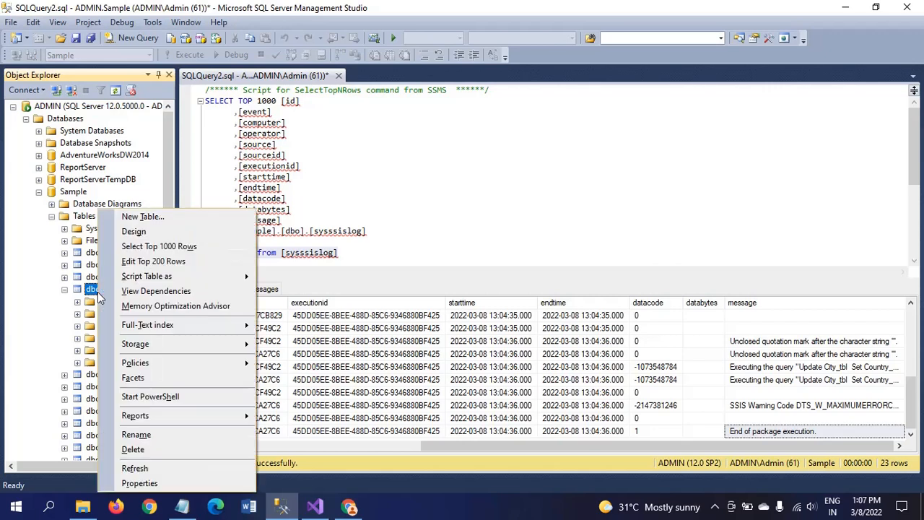
pyautogui.click(162, 246)
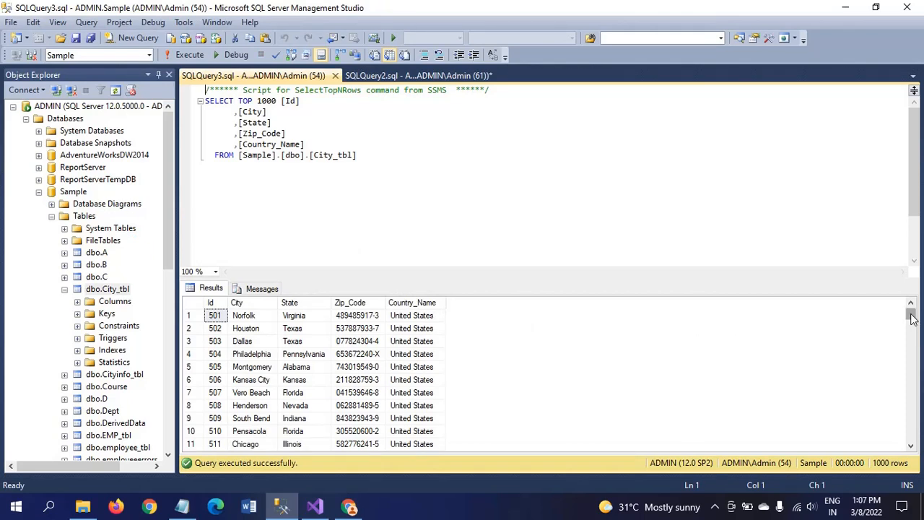
pyautogui.moveTo(910, 311); pyautogui.dragTo(911, 442)
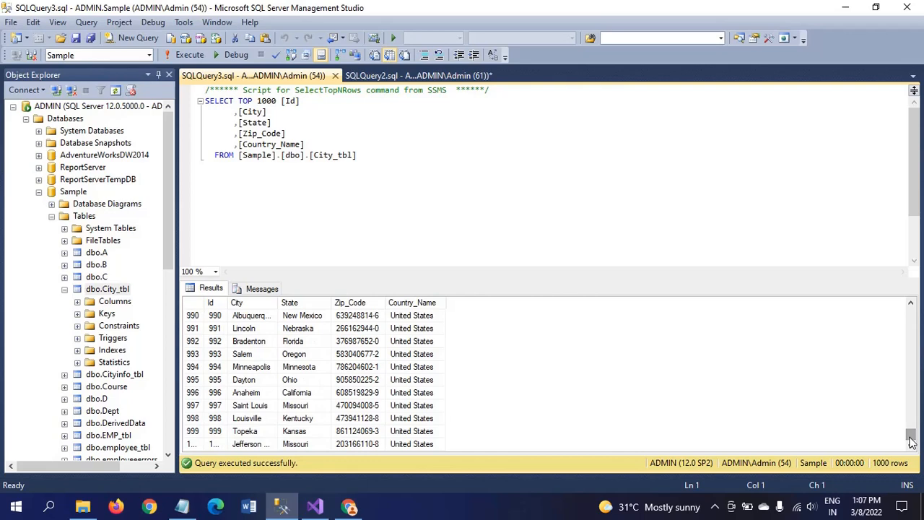
pyautogui.hotkey('alt', 'Tab')
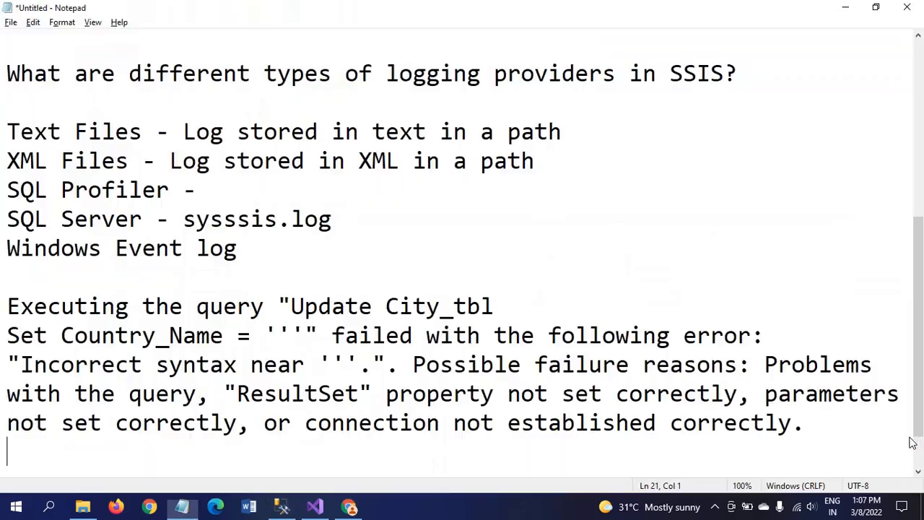
pyautogui.hotkey('alt', 'Tab')
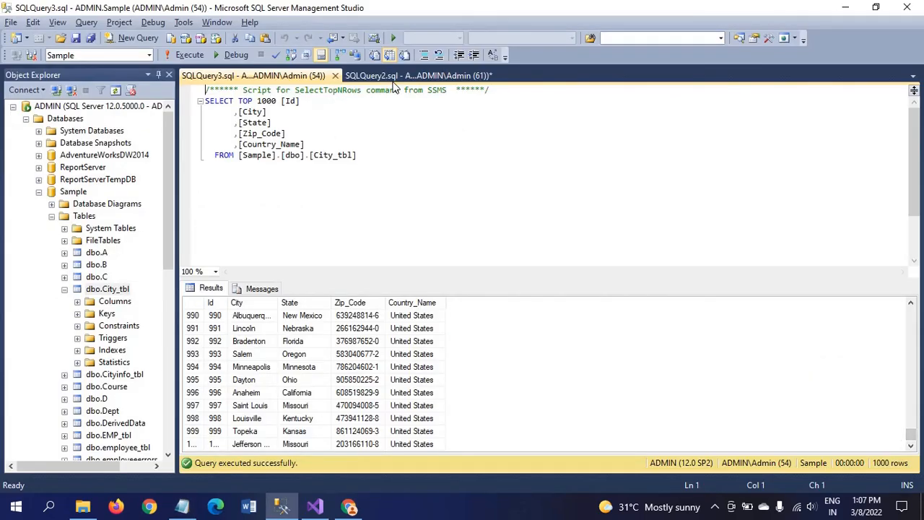
# Step: Bring back the sysssislog query in SQLQuery2.sql and close the untitled Notepad notes without saving them
pyautogui.click(417, 75)
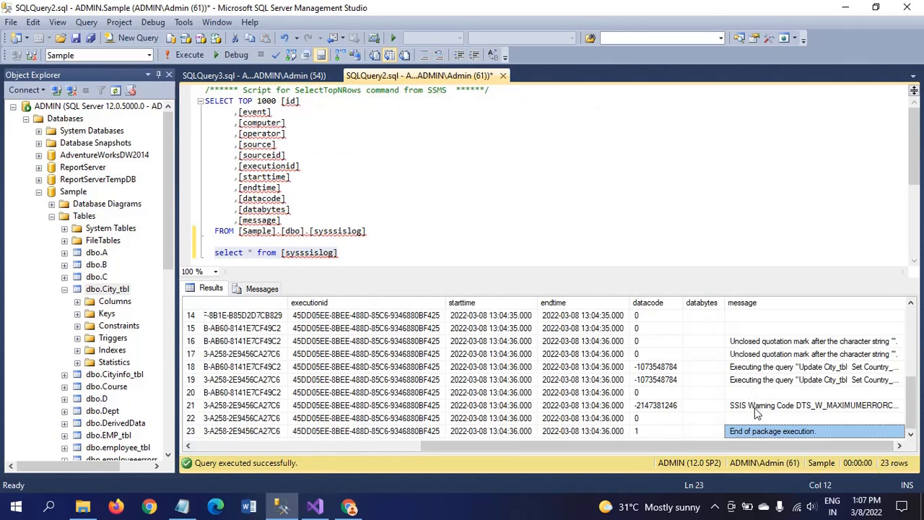
pyautogui.moveTo(182, 509)
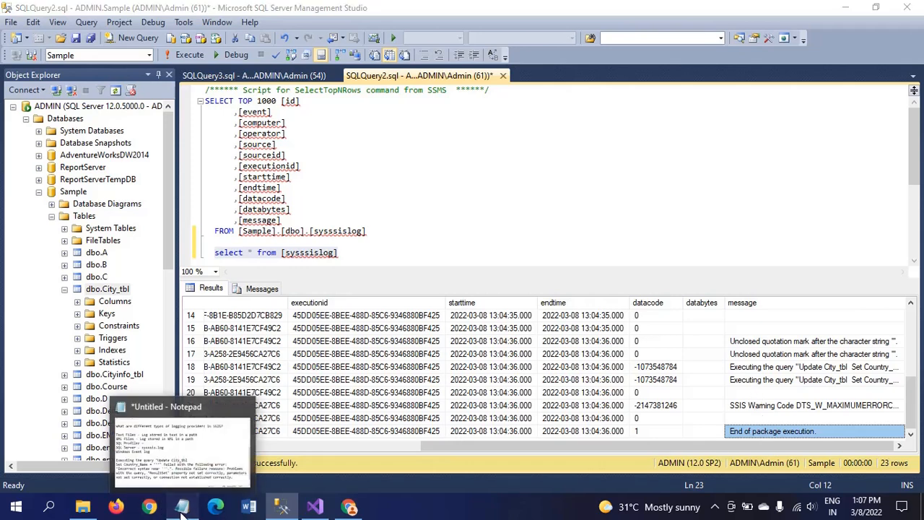
pyautogui.click(182, 508)
pyautogui.click(907, 8)
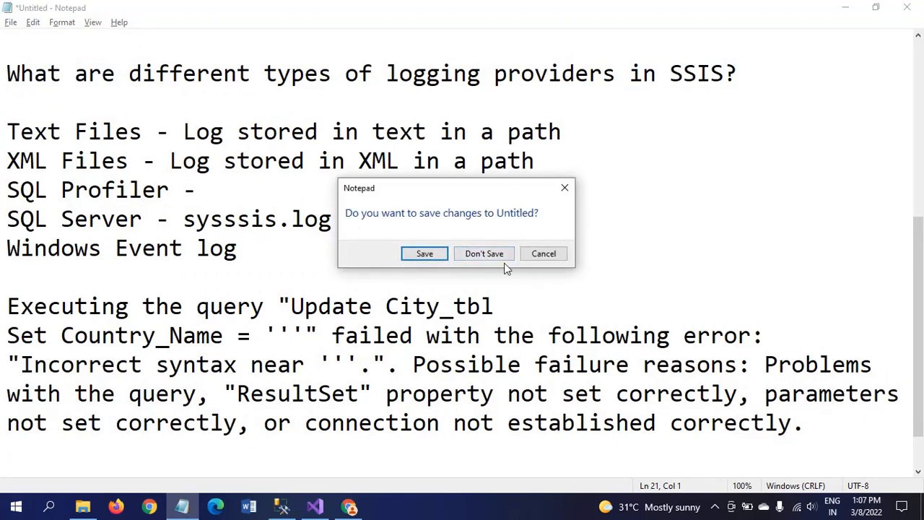
pyautogui.click(483, 253)
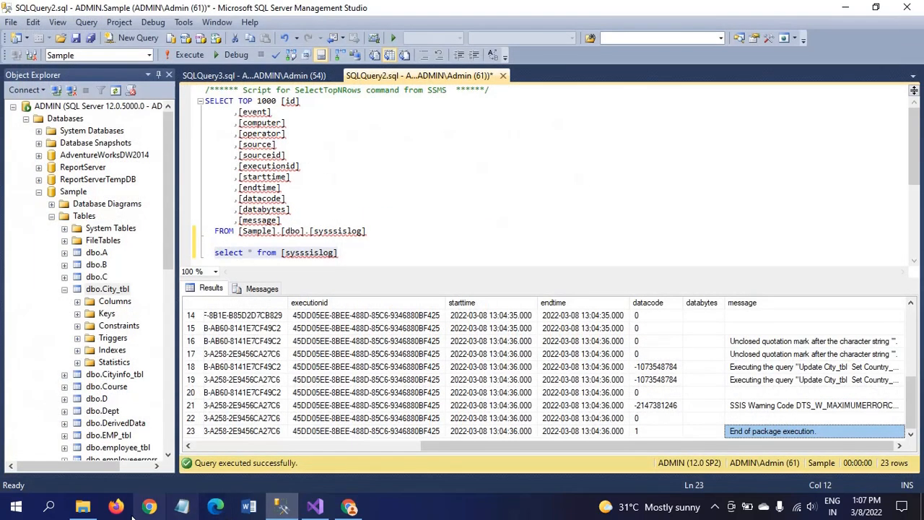
# Step: Open the log text file from D:\Files, review the Package3 entries from the last one upward, and close the file
pyautogui.moveTo(90, 505)
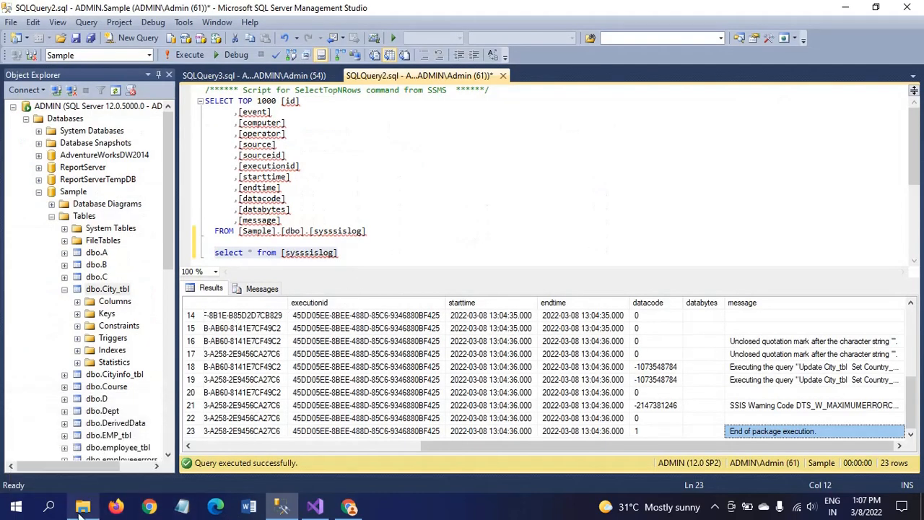
pyautogui.click(81, 507)
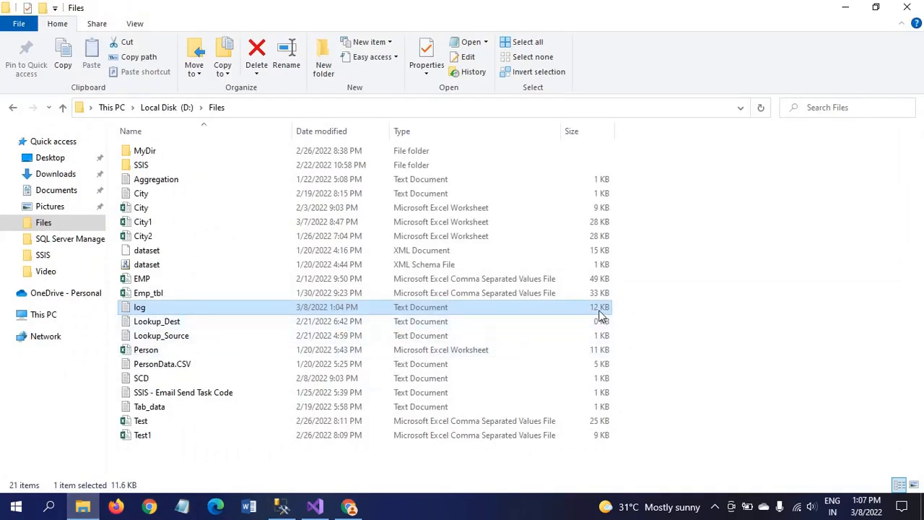
pyautogui.doubleClick(139, 315)
pyautogui.click(821, 78)
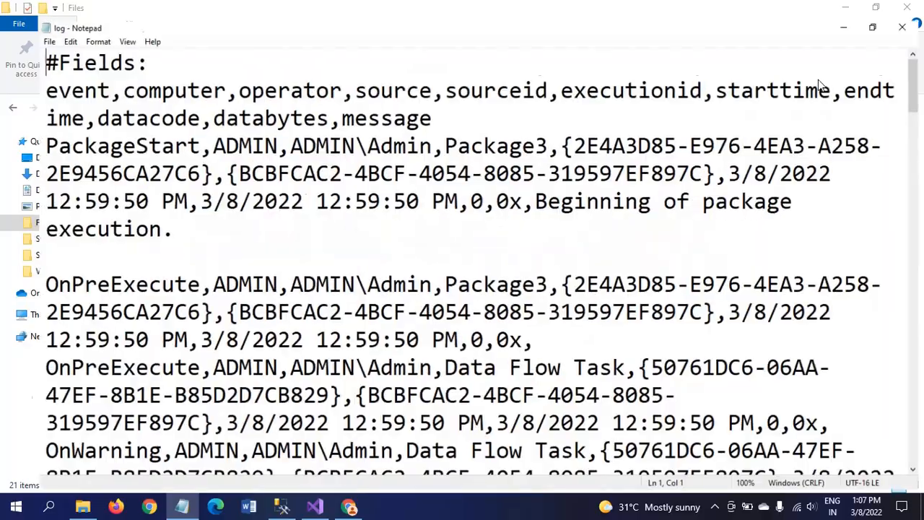
pyautogui.moveTo(918, 97); pyautogui.dragTo(919, 466)
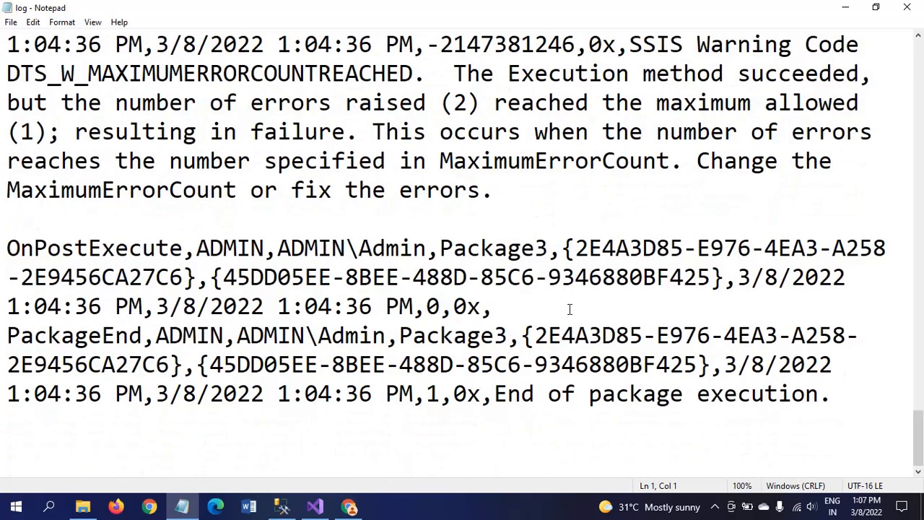
pyautogui.scroll(5, 569, 309)
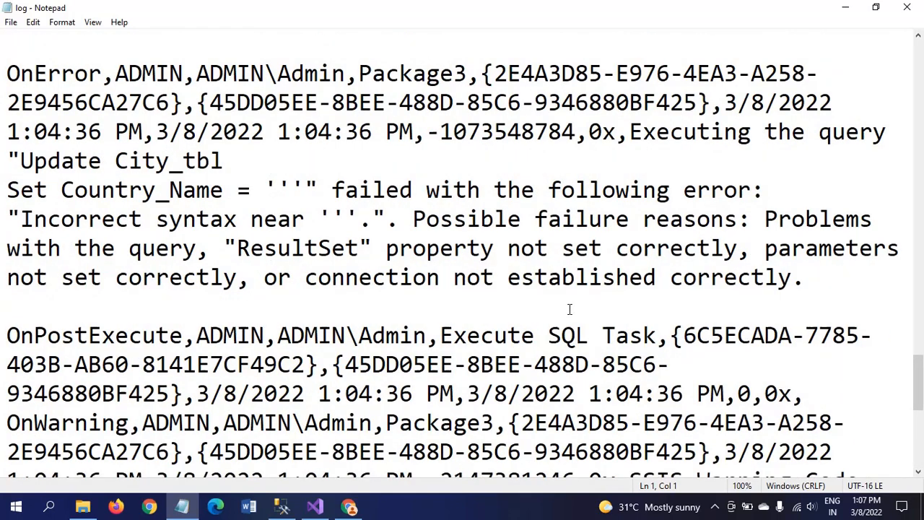
pyautogui.scroll(8, 570, 308)
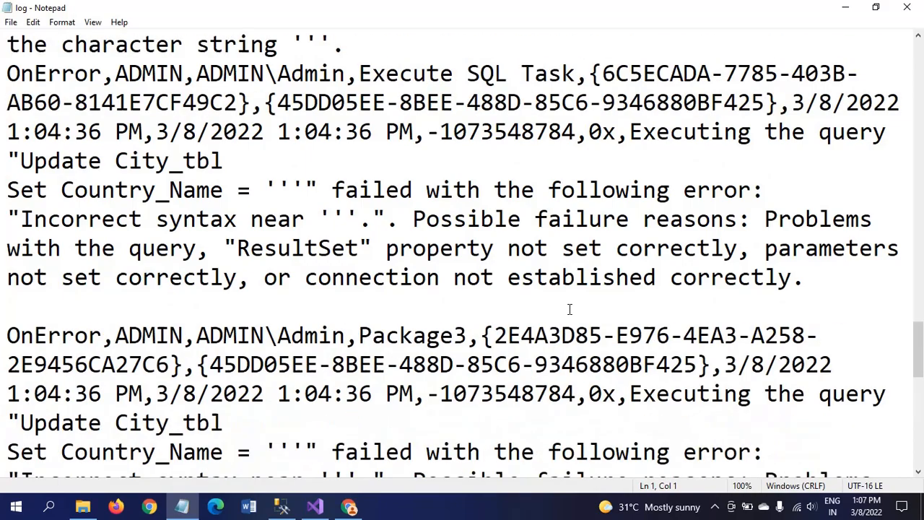
pyautogui.scroll(10, 569, 309)
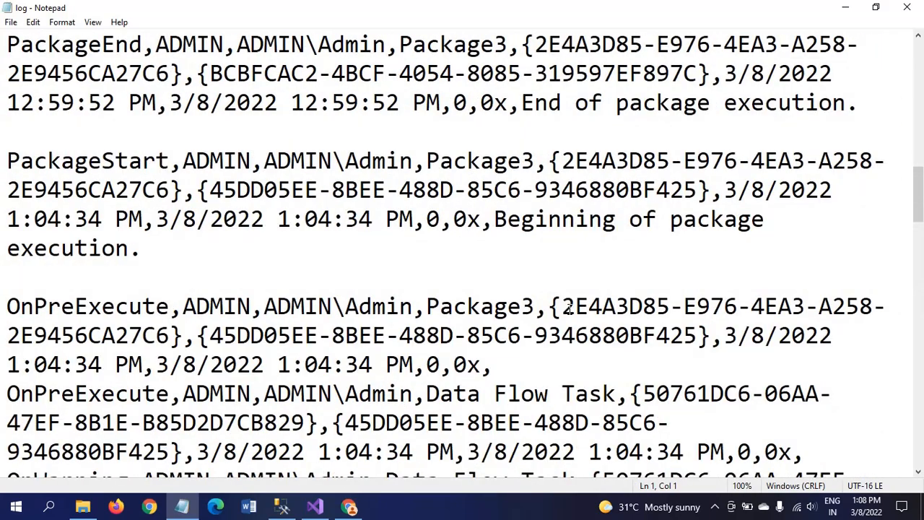
pyautogui.click(907, 7)
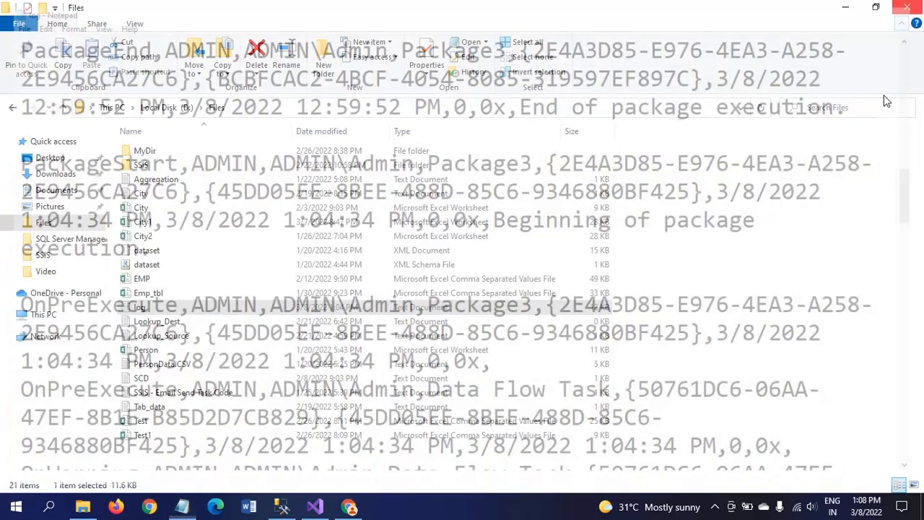
# Step: Return to SQL Server Management Studio and examine the sysssislog rows between row 1 and row 23 along the starttime column
pyautogui.hotkey('alt', 'Tab')
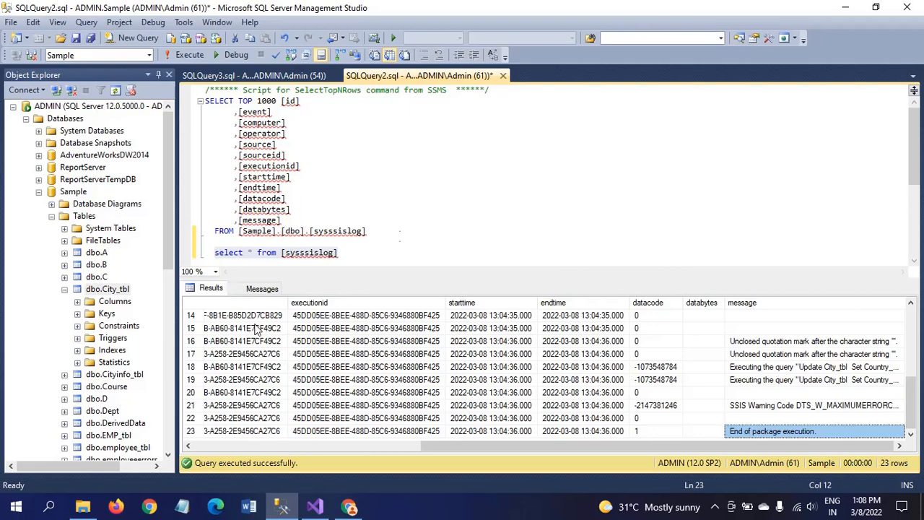
pyautogui.moveTo(314, 507)
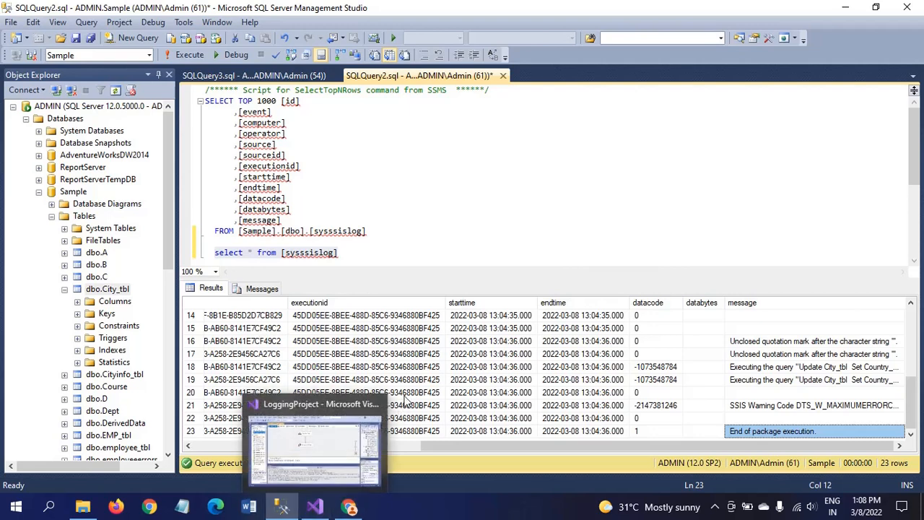
pyautogui.click(449, 382)
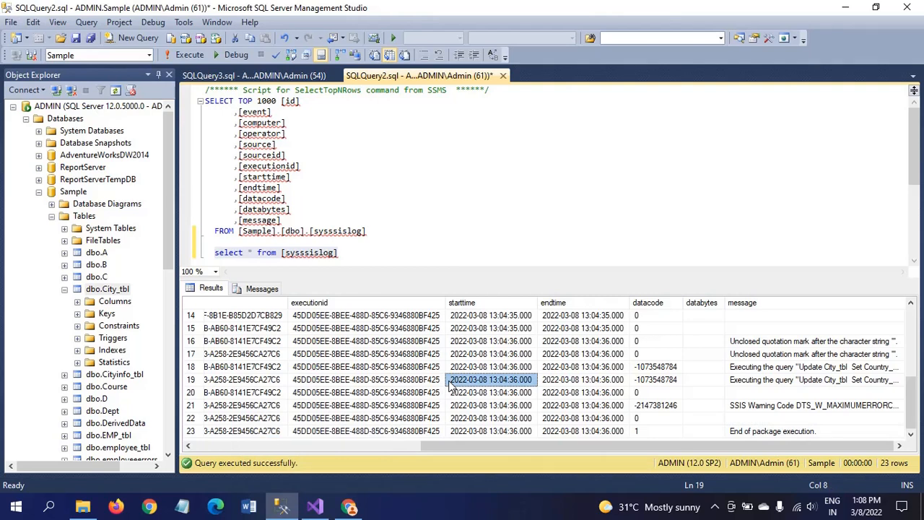
pyautogui.press('Up')
pyautogui.press('Up')
pyautogui.press('Up')
pyautogui.press('Up')
pyautogui.press('Up')
pyautogui.press('Up')
pyautogui.press('Up')
pyautogui.press('Up')
pyautogui.press('Up')
pyautogui.press('Up')
pyautogui.press('Up')
pyautogui.press('Up')
pyautogui.press('Up')
pyautogui.press('Up')
pyautogui.press('Up')
pyautogui.press('Up')
pyautogui.press('Up')
pyautogui.press('Up')
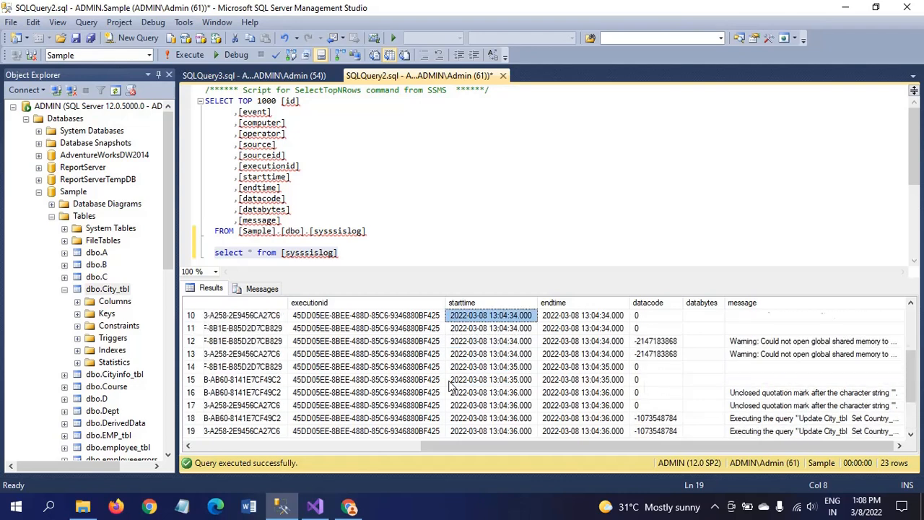
pyautogui.press('Down')
pyautogui.press('Down')
pyautogui.press('Down')
pyautogui.press('Down')
pyautogui.press('Down')
pyautogui.press('Down')
pyautogui.press('Down')
pyautogui.press('Down')
pyautogui.press('Down')
pyautogui.press('Down')
pyautogui.press('Down')
pyautogui.press('Down')
pyautogui.press('Down')
pyautogui.press('Down')
pyautogui.press('Down')
pyautogui.press('Down')
pyautogui.press('Down')
pyautogui.press('Down')
pyautogui.press('Down')
pyautogui.press('Down')
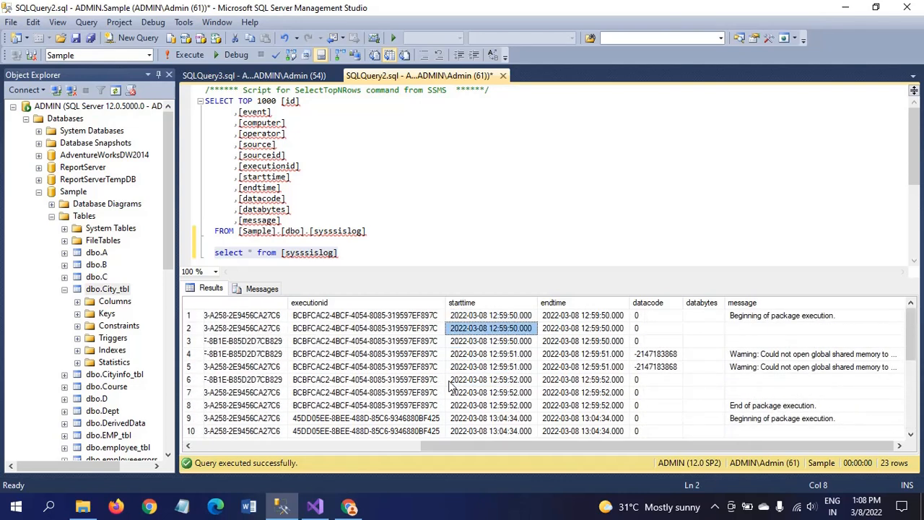
pyautogui.press('Down')
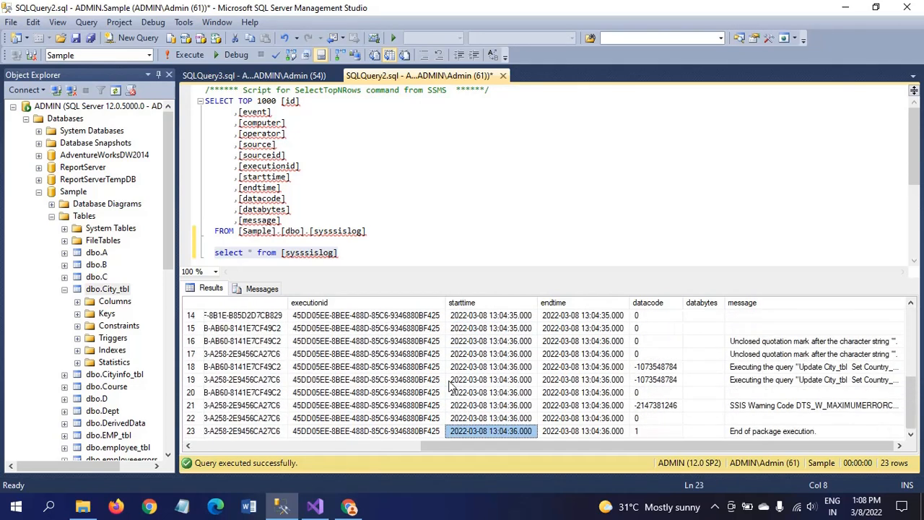
pyautogui.press('Up')
pyautogui.press('Up')
pyautogui.press('Up')
pyautogui.press('Up')
pyautogui.press('Up')
pyautogui.press('Up')
pyautogui.press('Up')
pyautogui.press('Up')
pyautogui.press('Up')
pyautogui.press('Up')
pyautogui.press('Up')
pyautogui.press('Up')
pyautogui.press('Up')
pyautogui.press('Up')
pyautogui.press('Up')
pyautogui.press('Up')
pyautogui.press('Up')
pyautogui.press('Up')
pyautogui.press('Up')
pyautogui.press('Up')
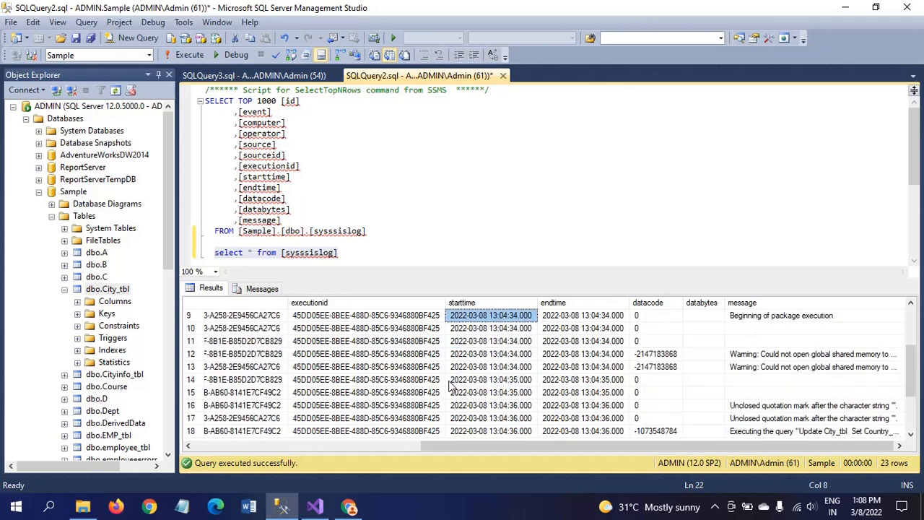
pyautogui.press('Up')
pyautogui.press('Up')
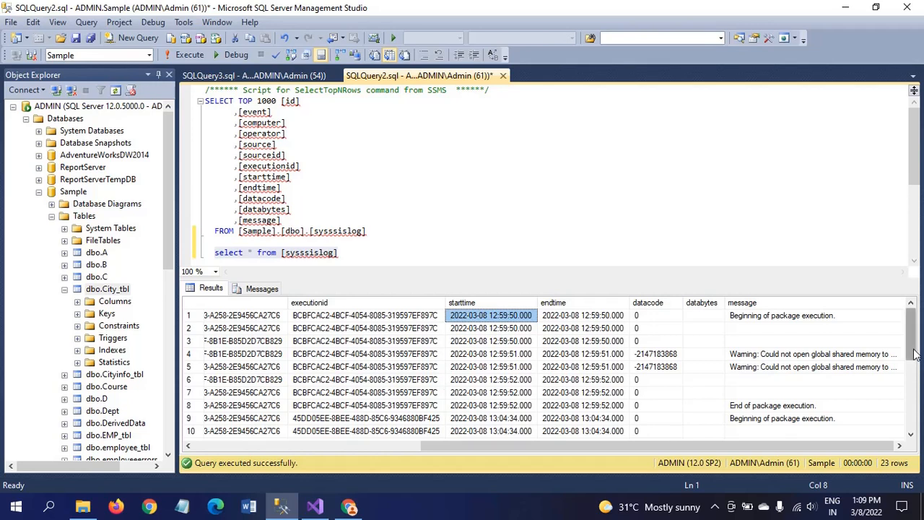
pyautogui.moveTo(914, 353)
pyautogui.mouseDown()
pyautogui.moveTo(914, 424)
pyautogui.moveTo(914, 354)
pyautogui.mouseUp()
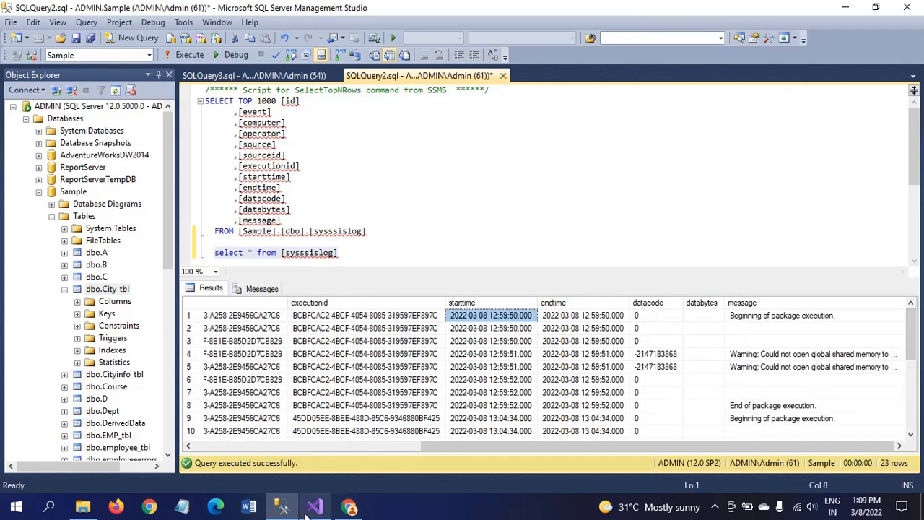
# Step: Switch to the LoggingProject in Visual Studio and view Package3's control flow
pyautogui.moveTo(306, 512)
pyautogui.click(342, 407)
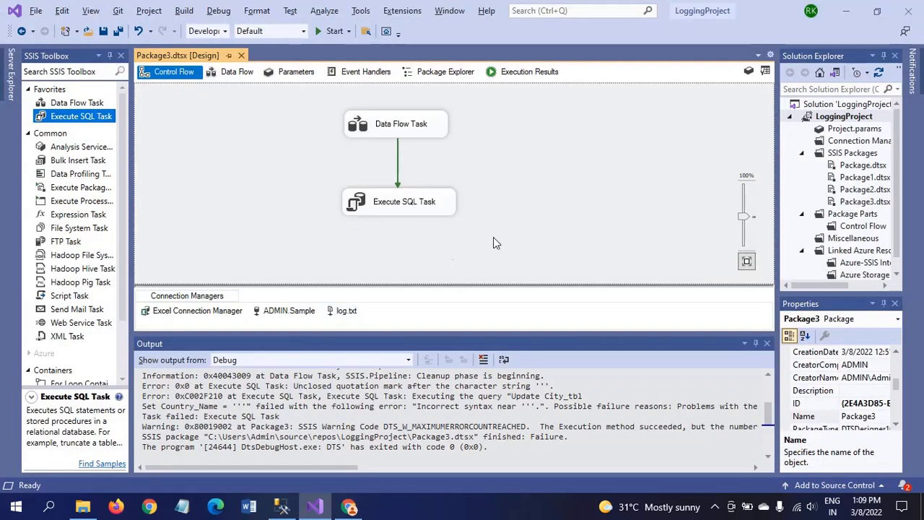